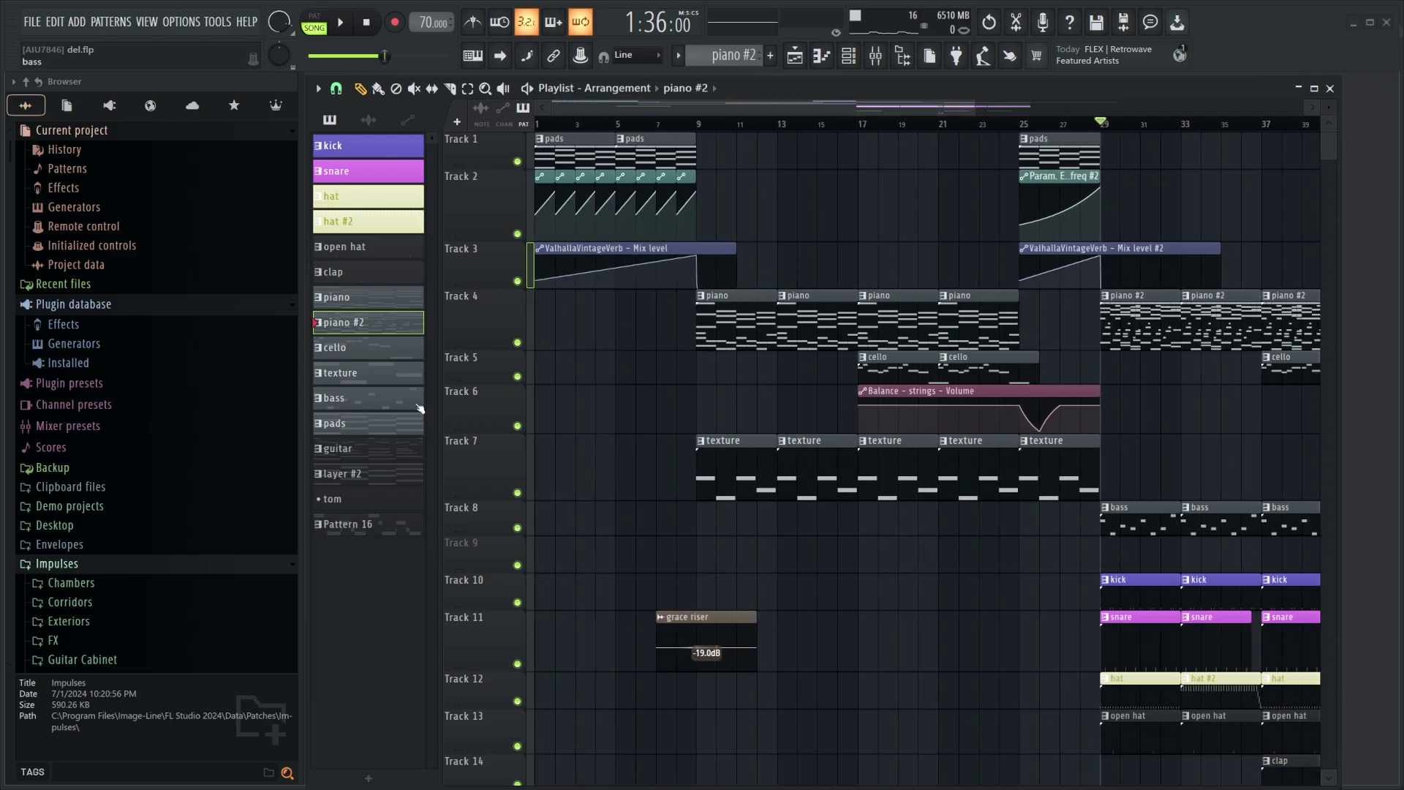
Step: Solo the piano on Track 4 and play back the piano pattern in its piano roll
{"action": "right_click", "coordinate": [518, 344]}
{"action": "double_click", "coordinate": [761, 319]}
{"action": "left_click_drag", "start_coordinate": [629, 31], "coordinate": [151, 76]}
{"action": "scroll", "coordinate": [357, 160], "scroll_direction": "up", "scroll_amount": 1}
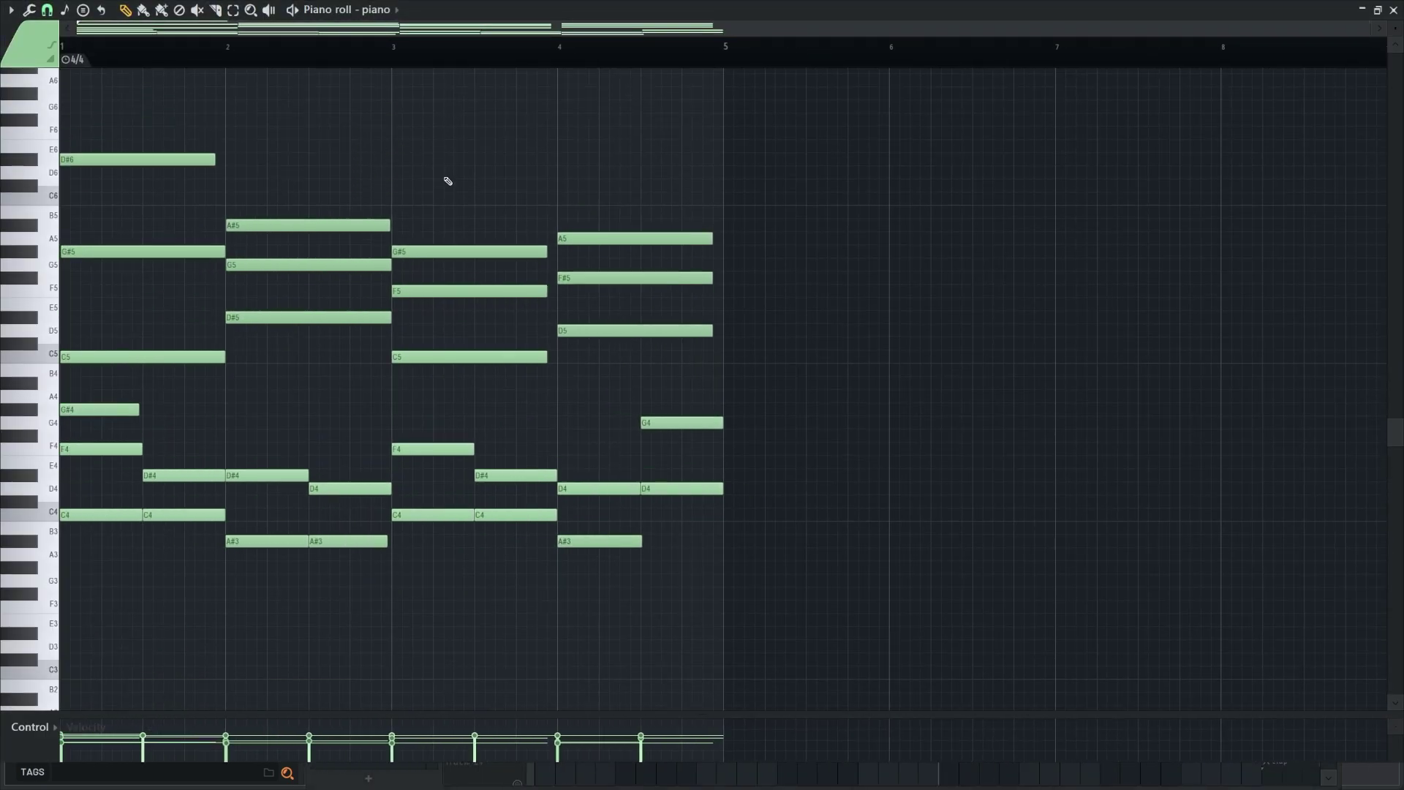
{"action": "scroll", "coordinate": [448, 180], "scroll_direction": "down", "scroll_amount": 1}
{"action": "key", "text": "space"}
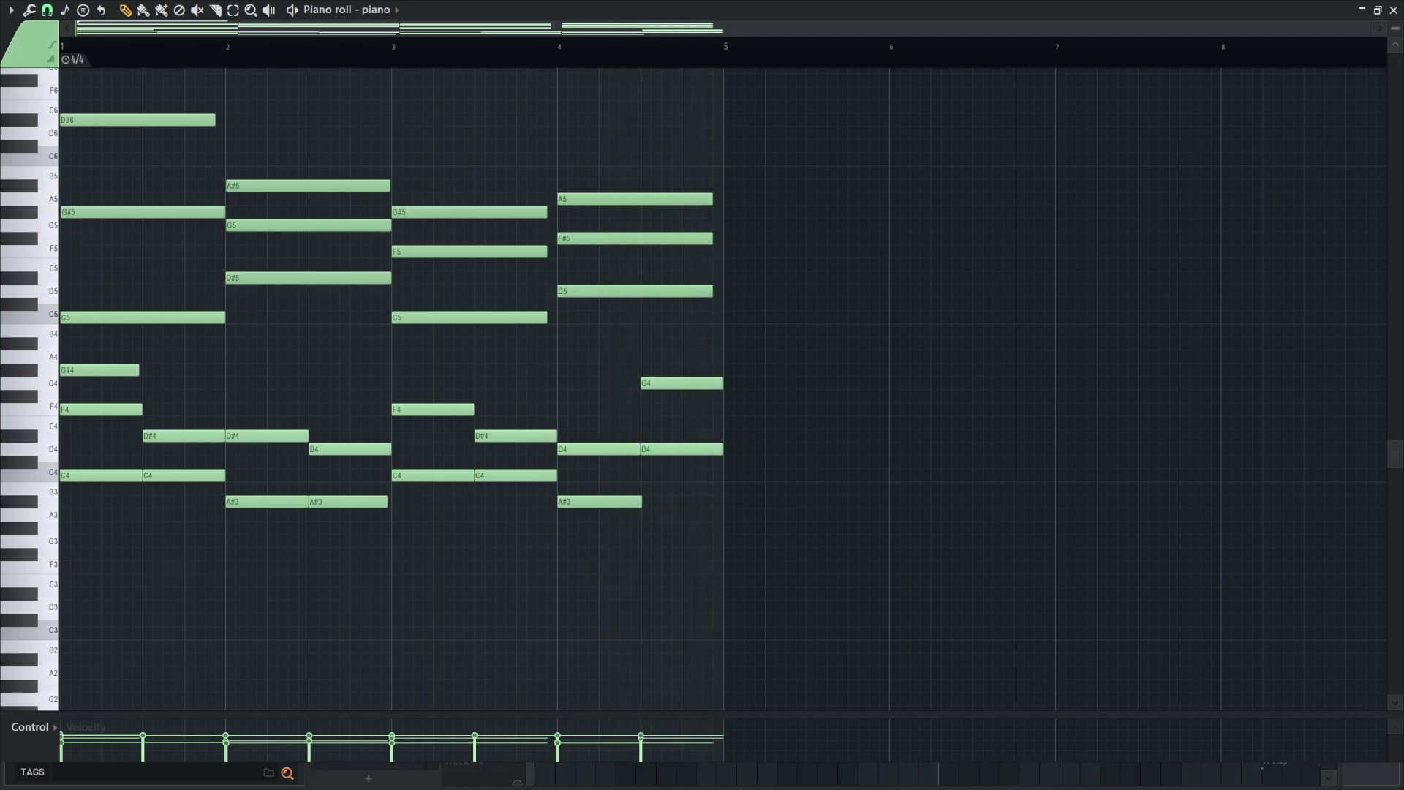
{"action": "left_click", "coordinate": [1394, 10]}
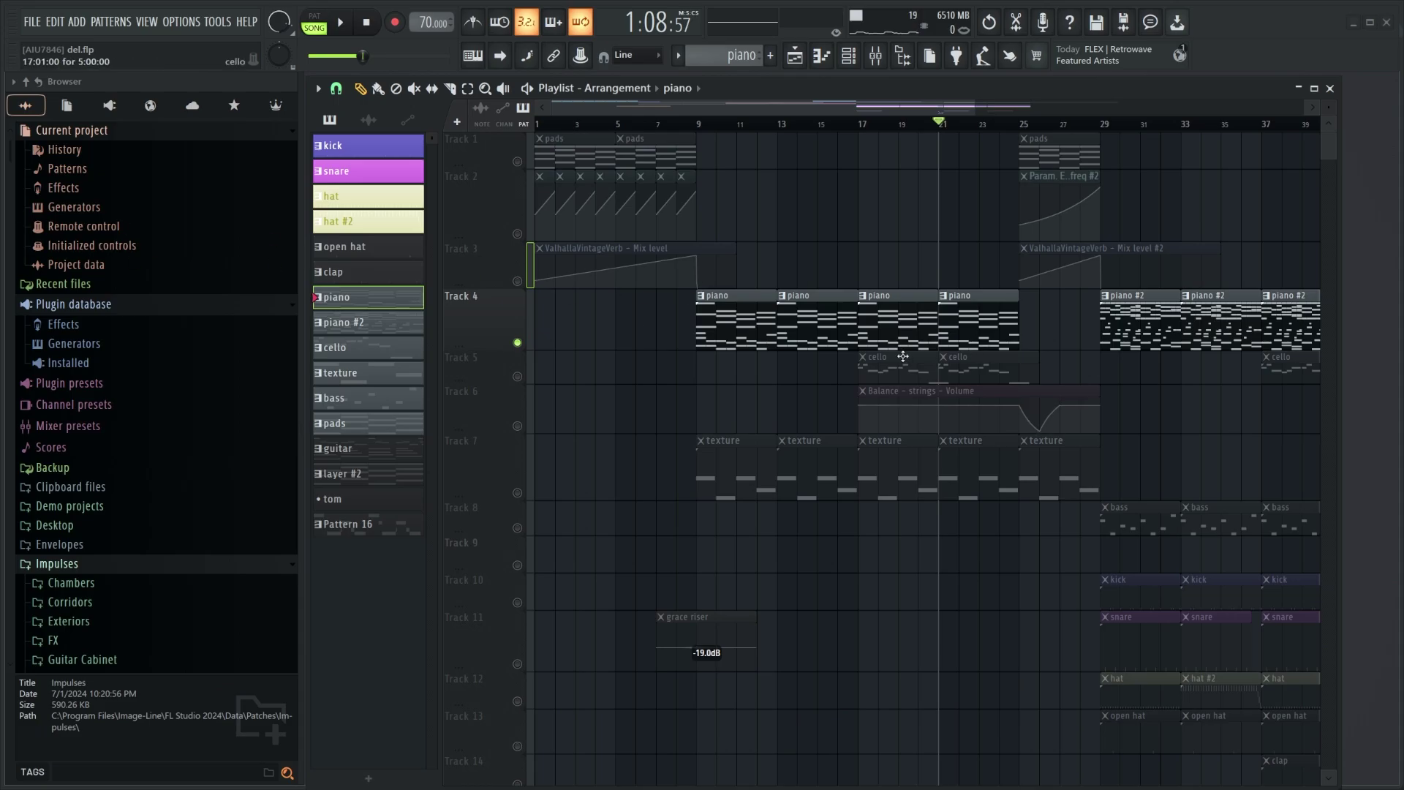
Step: Inspect the Kontakt instrument loaded on the piano channel
{"action": "key", "text": "F6"}
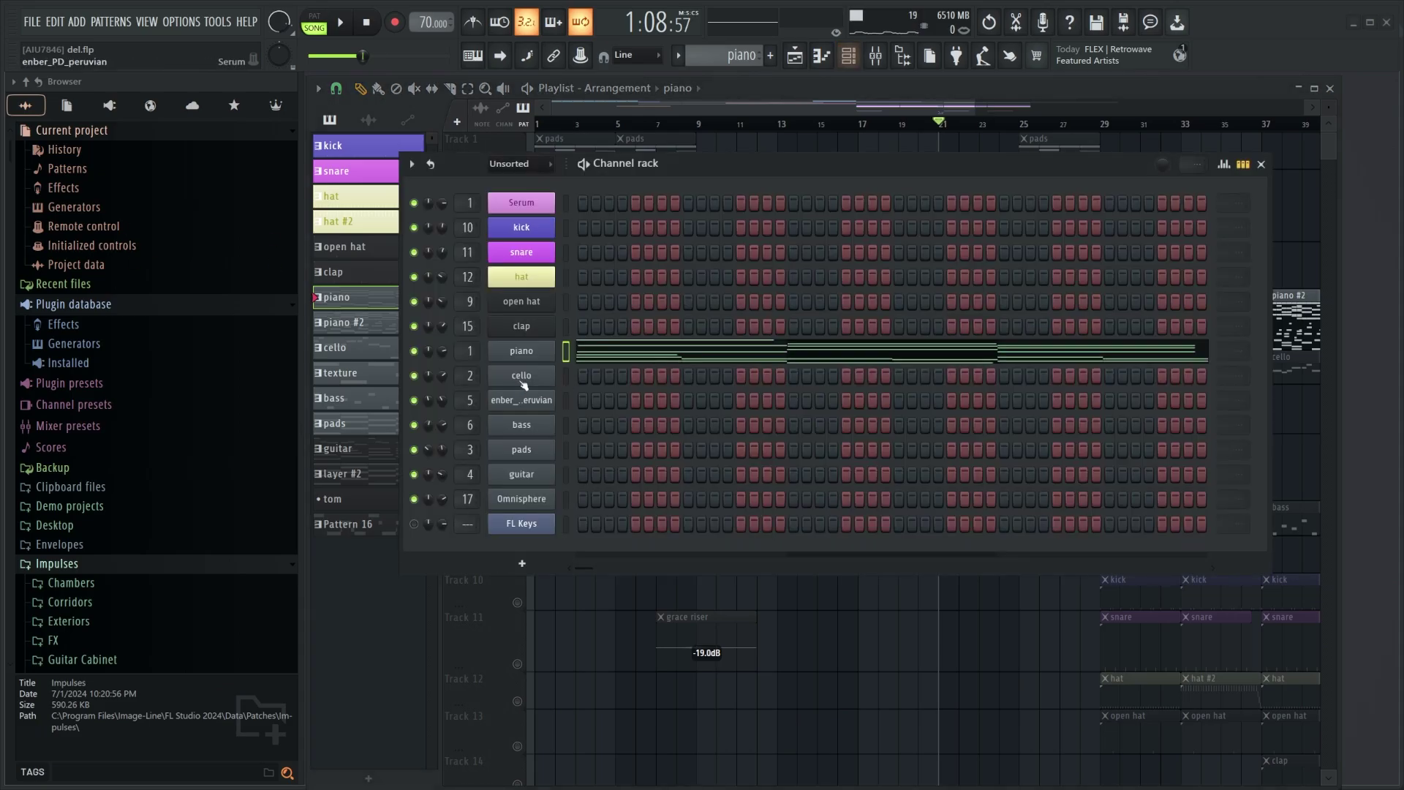
{"action": "left_click", "coordinate": [517, 353]}
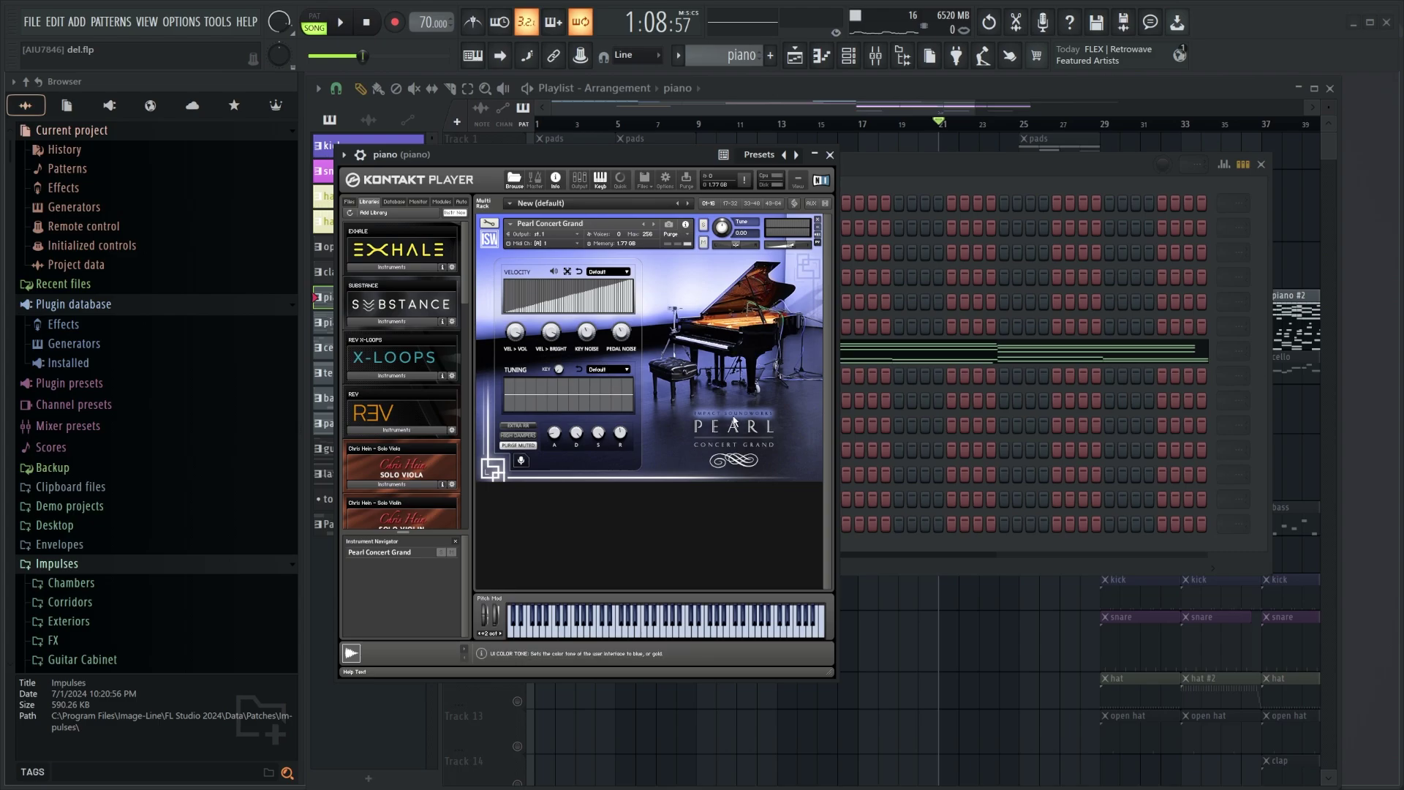
{"action": "left_click", "coordinate": [831, 155]}
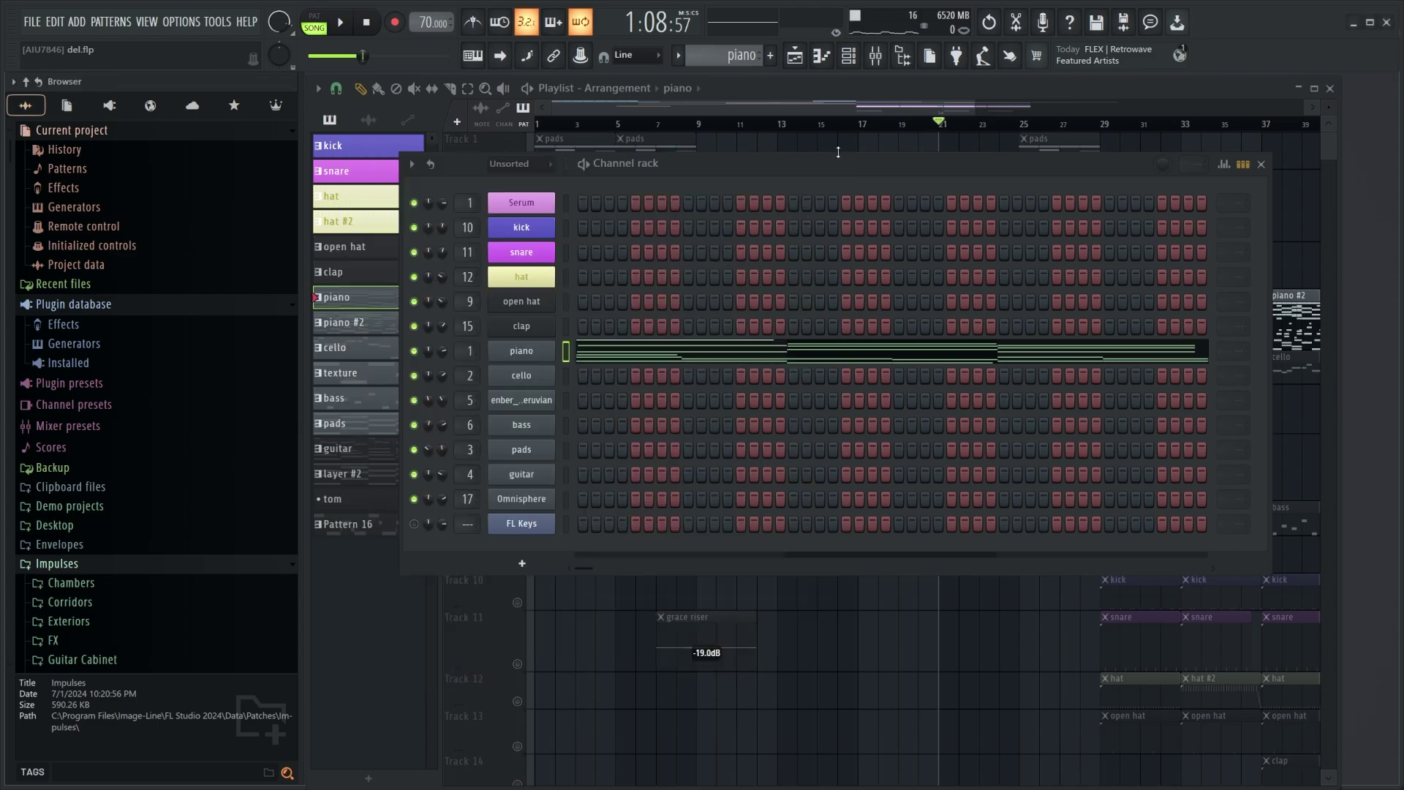
Step: Examine the ValhallaVintageVerb and Fruity Parametric EQ 2 settings on the piano's mixer track
{"action": "key", "text": "F9"}
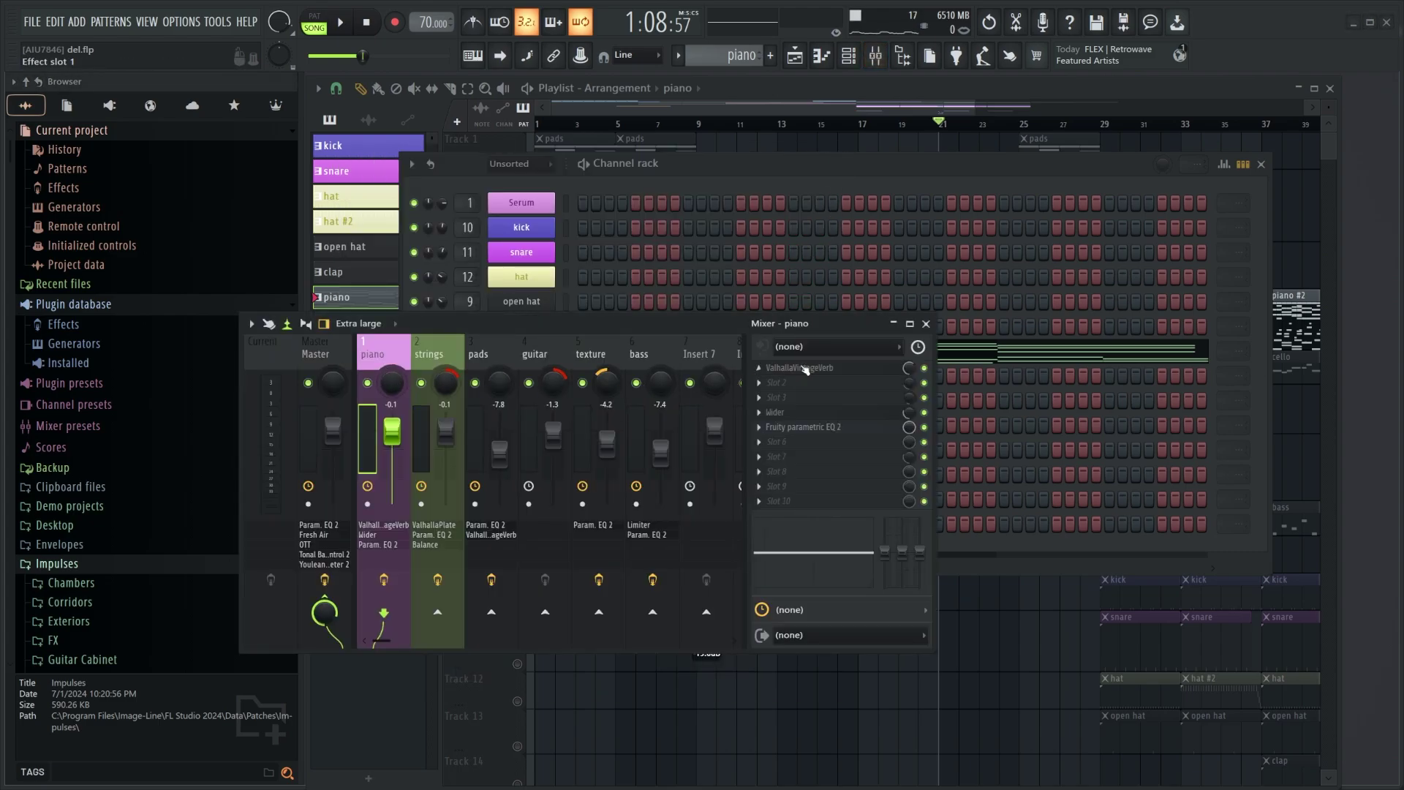
{"action": "left_click", "coordinate": [803, 368]}
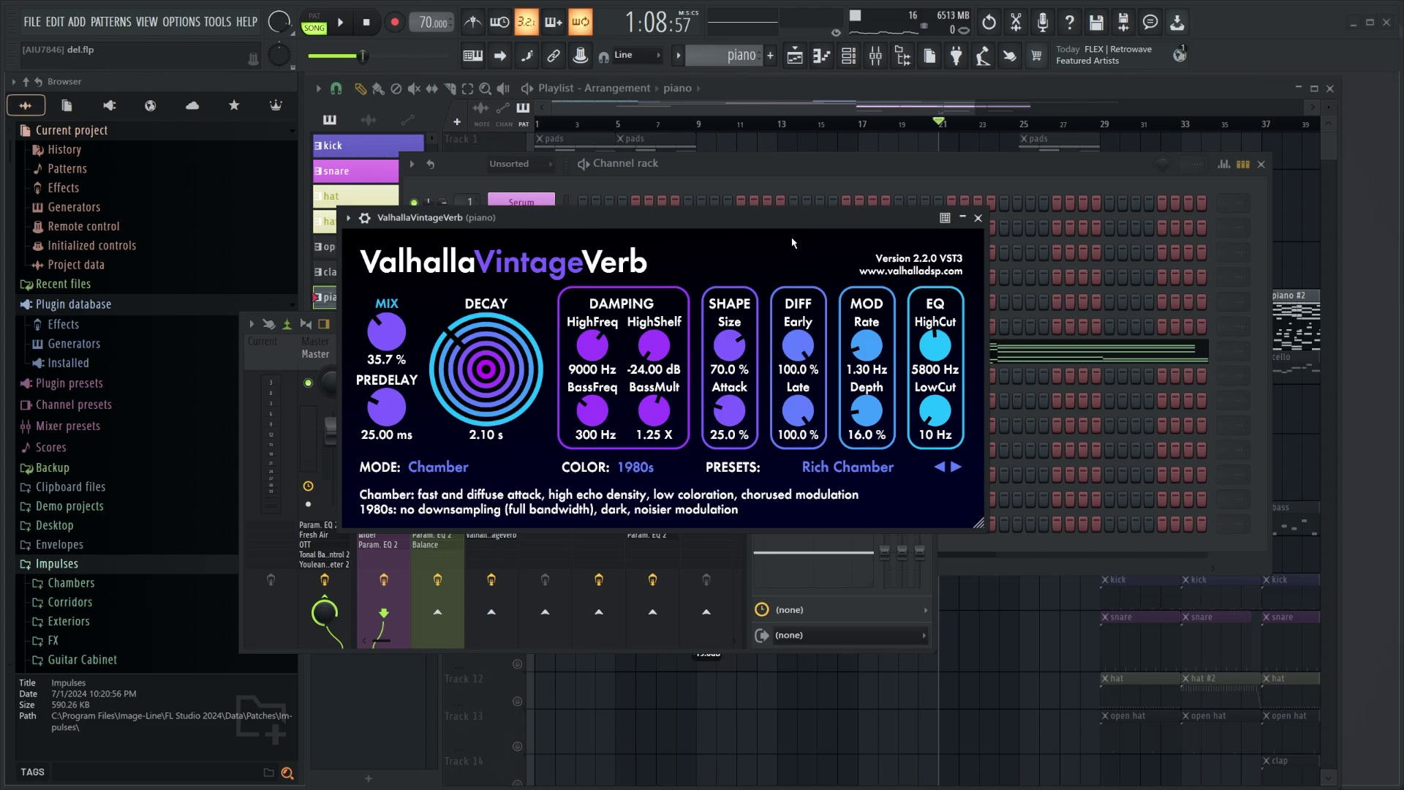
{"action": "left_click", "coordinate": [964, 218]}
{"action": "left_click", "coordinate": [793, 427]}
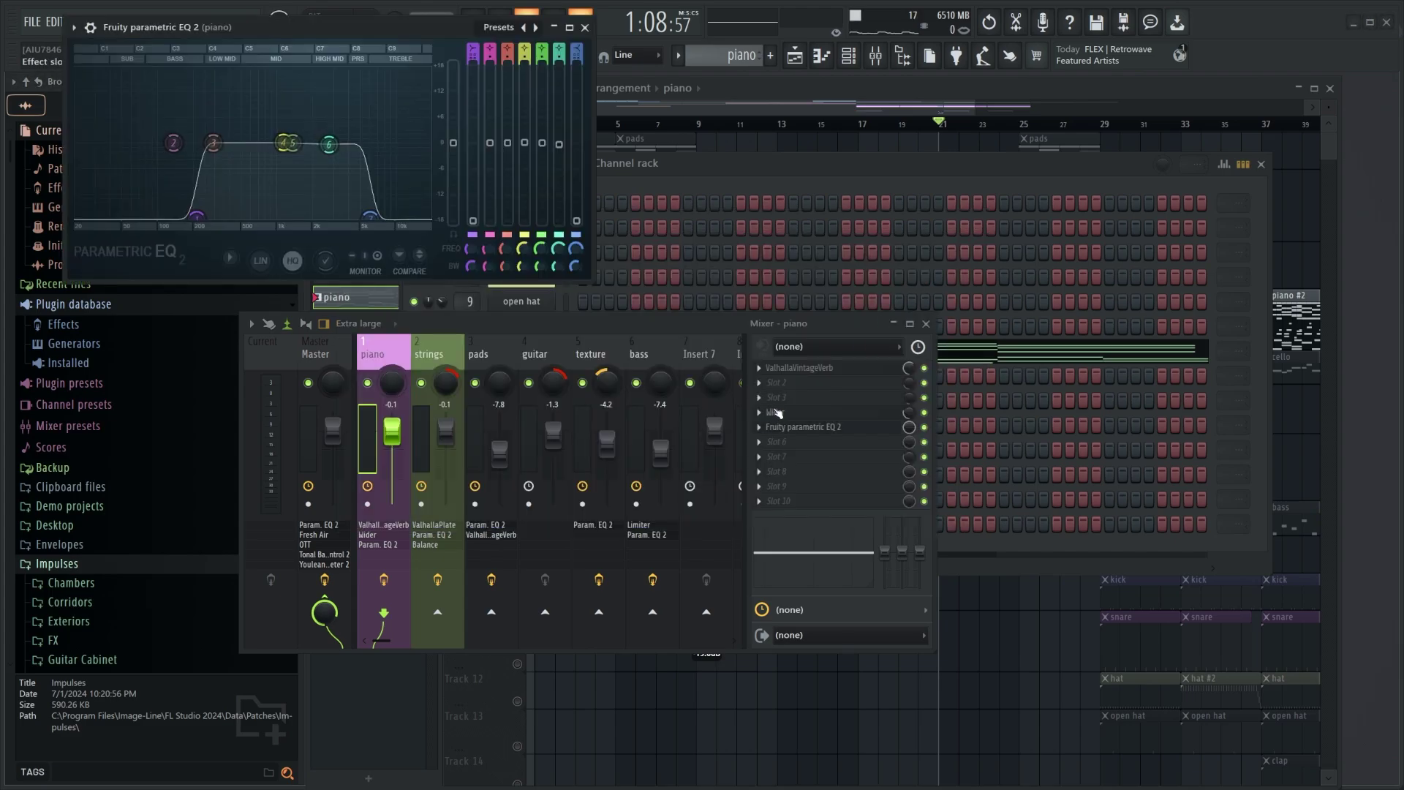
{"action": "left_click_drag", "start_coordinate": [401, 27], "coordinate": [855, 301]}
{"action": "left_click", "coordinate": [1037, 302]}
{"action": "key", "text": "Escape"}
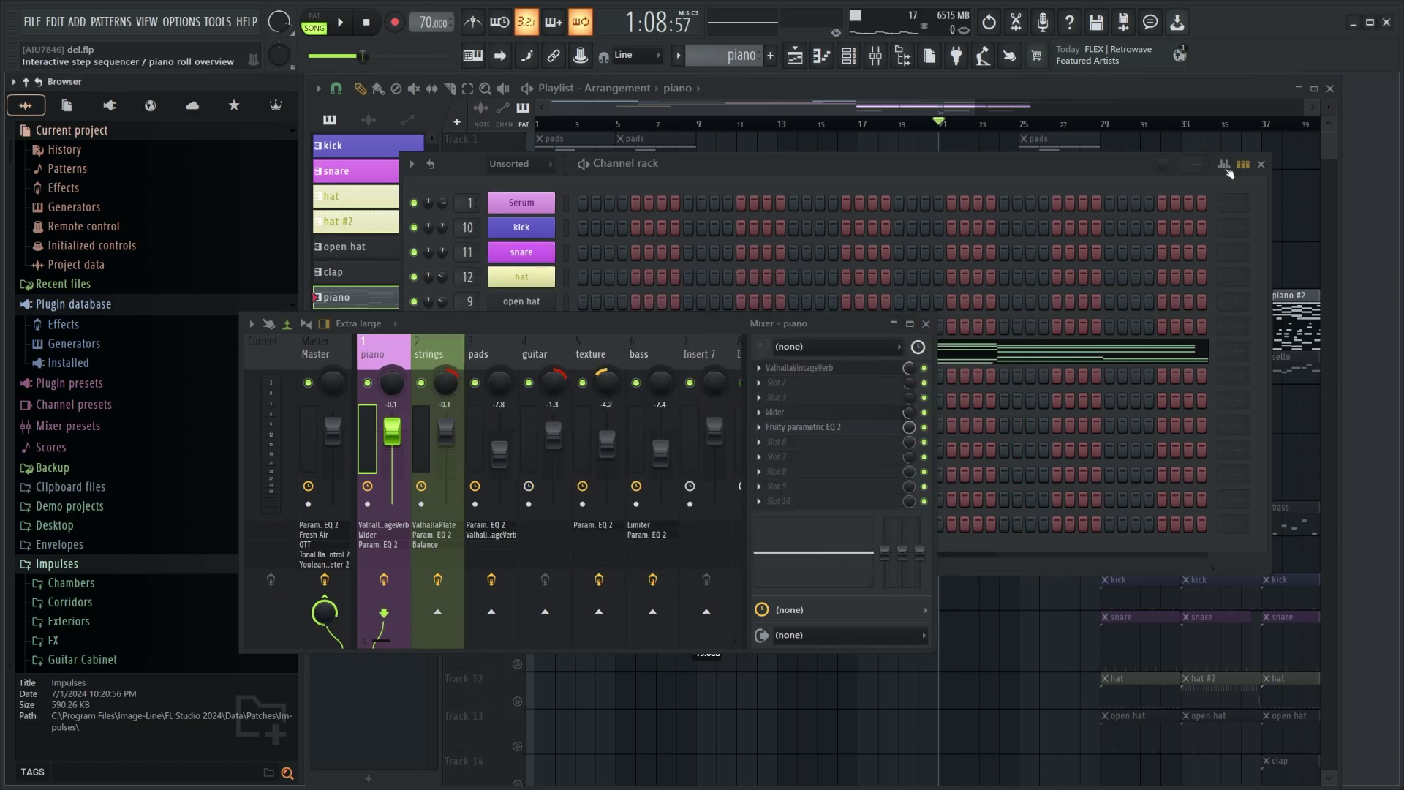
{"action": "left_click", "coordinate": [837, 429]}
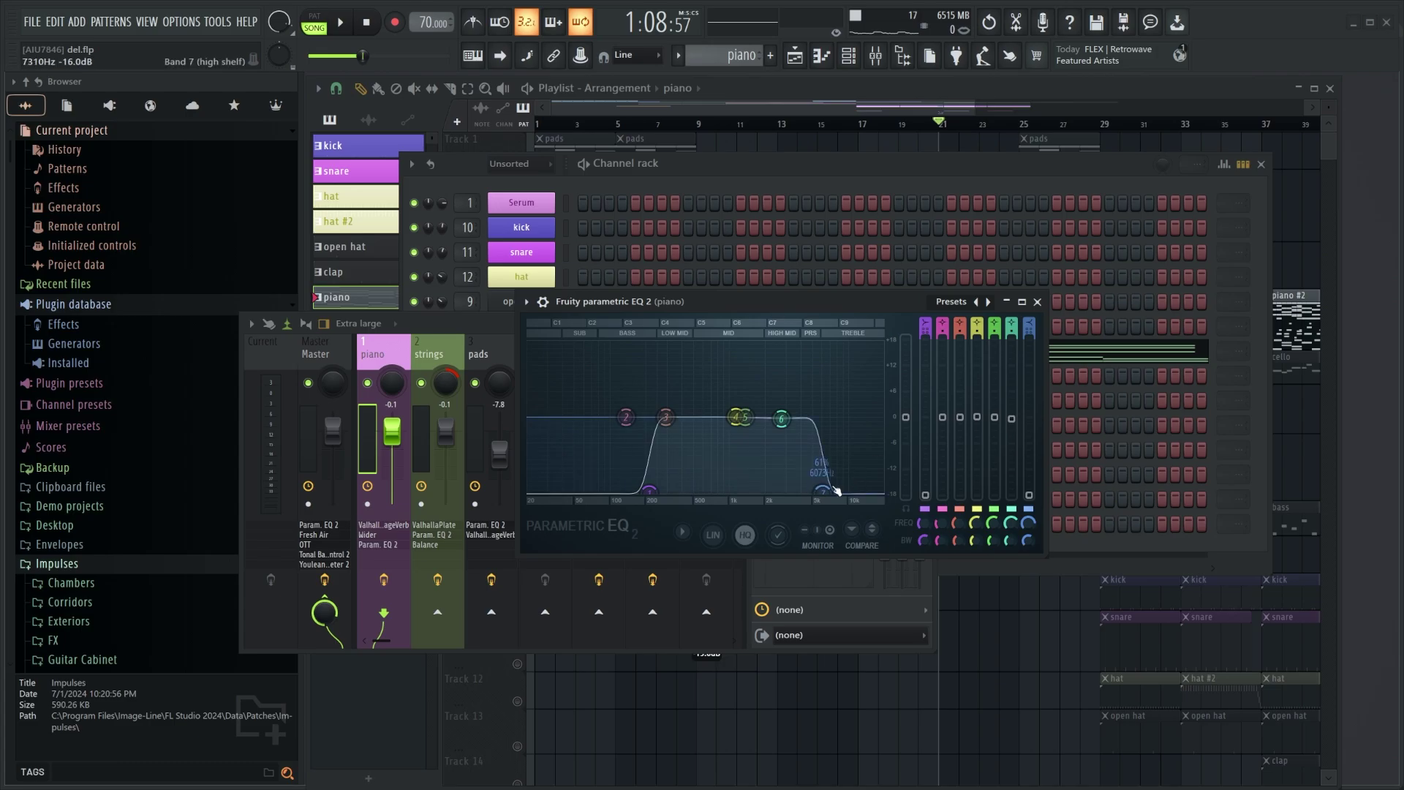
{"action": "left_click", "coordinate": [1037, 302]}
{"action": "left_click", "coordinate": [1262, 164]}
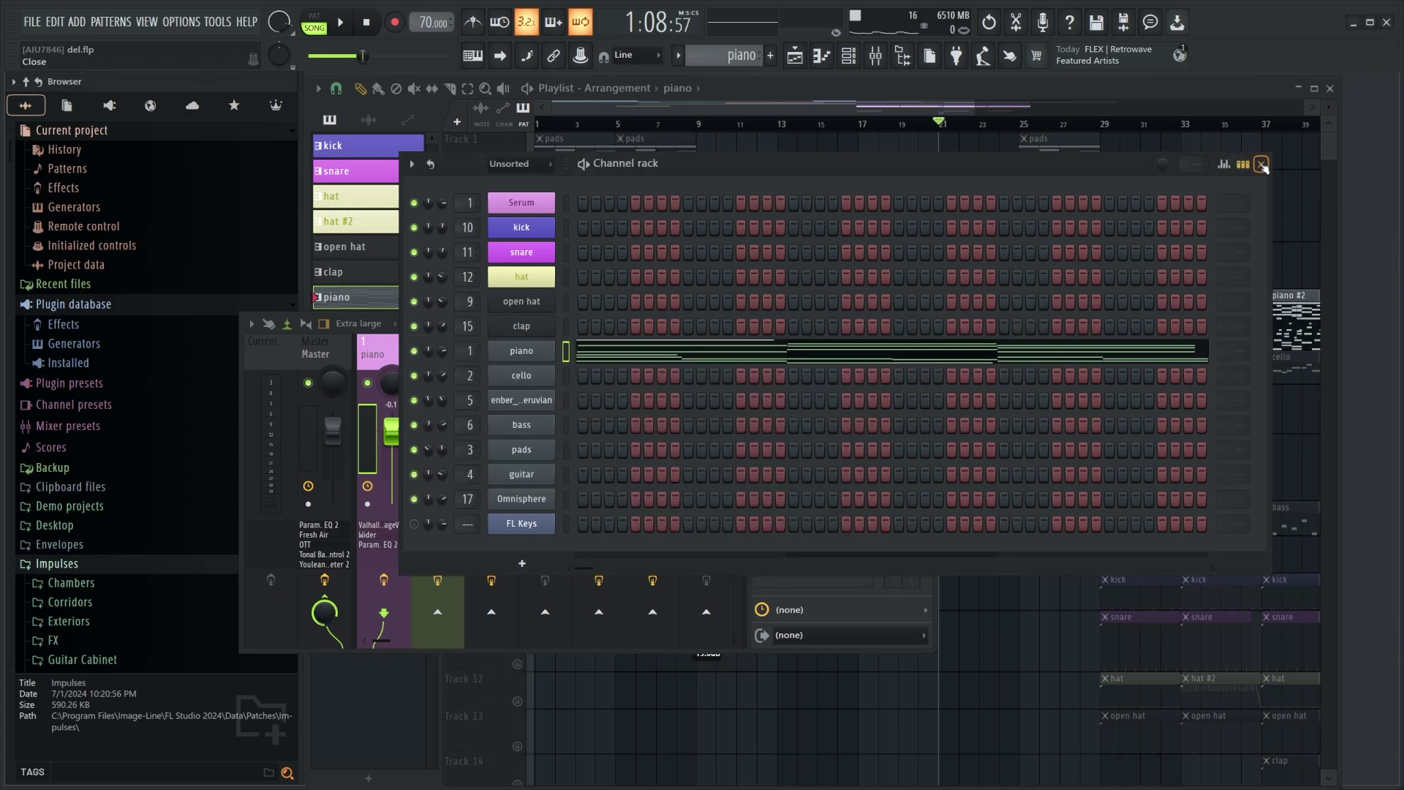
{"action": "left_click", "coordinate": [925, 324]}
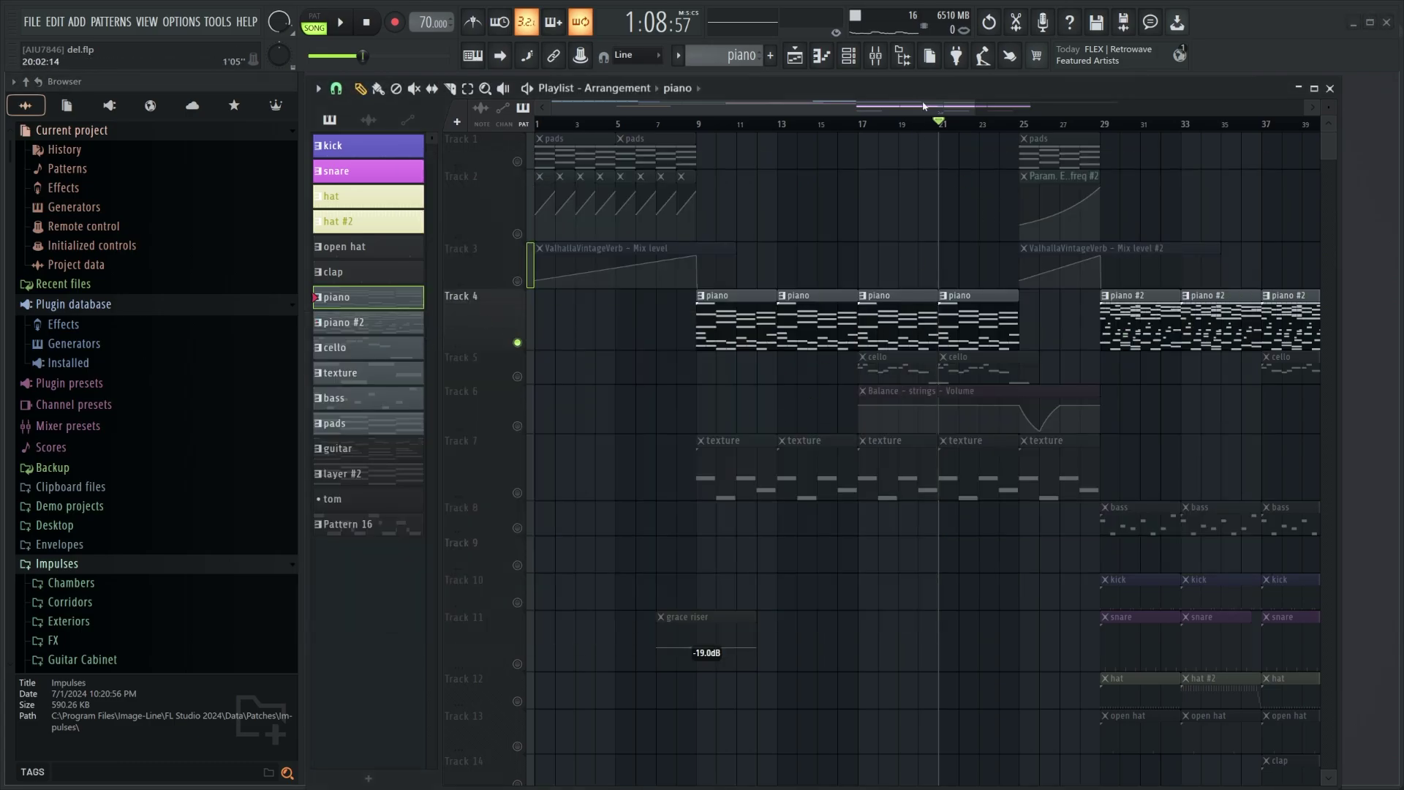
Step: Select the upper notes from C5 to C6 in the piano #2 pattern at bar 29 and play the pattern back
{"action": "left_click_drag", "start_coordinate": [923, 107], "coordinate": [1018, 129]}
{"action": "left_click_drag", "start_coordinate": [764, 111], "coordinate": [696, 137]}
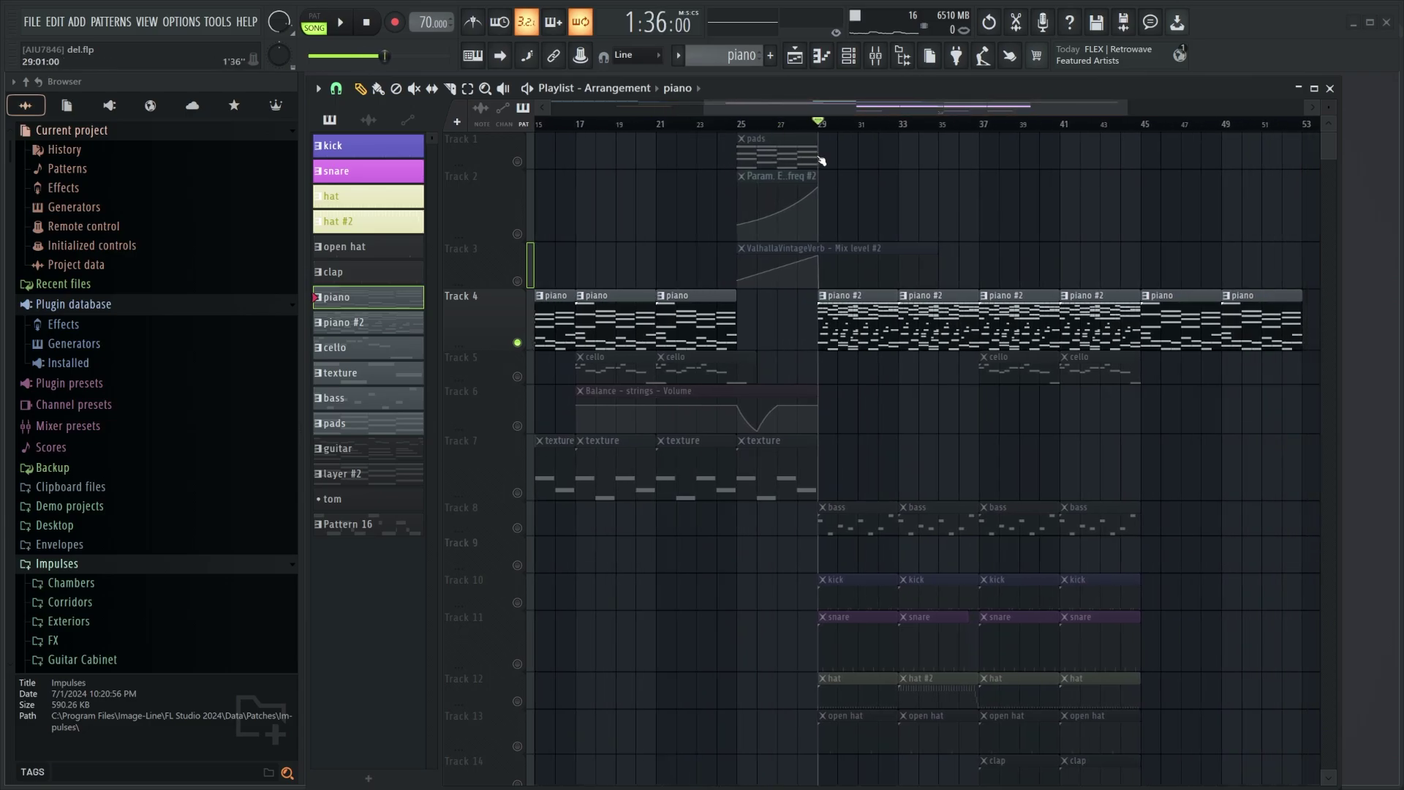
{"action": "double_click", "coordinate": [851, 324]}
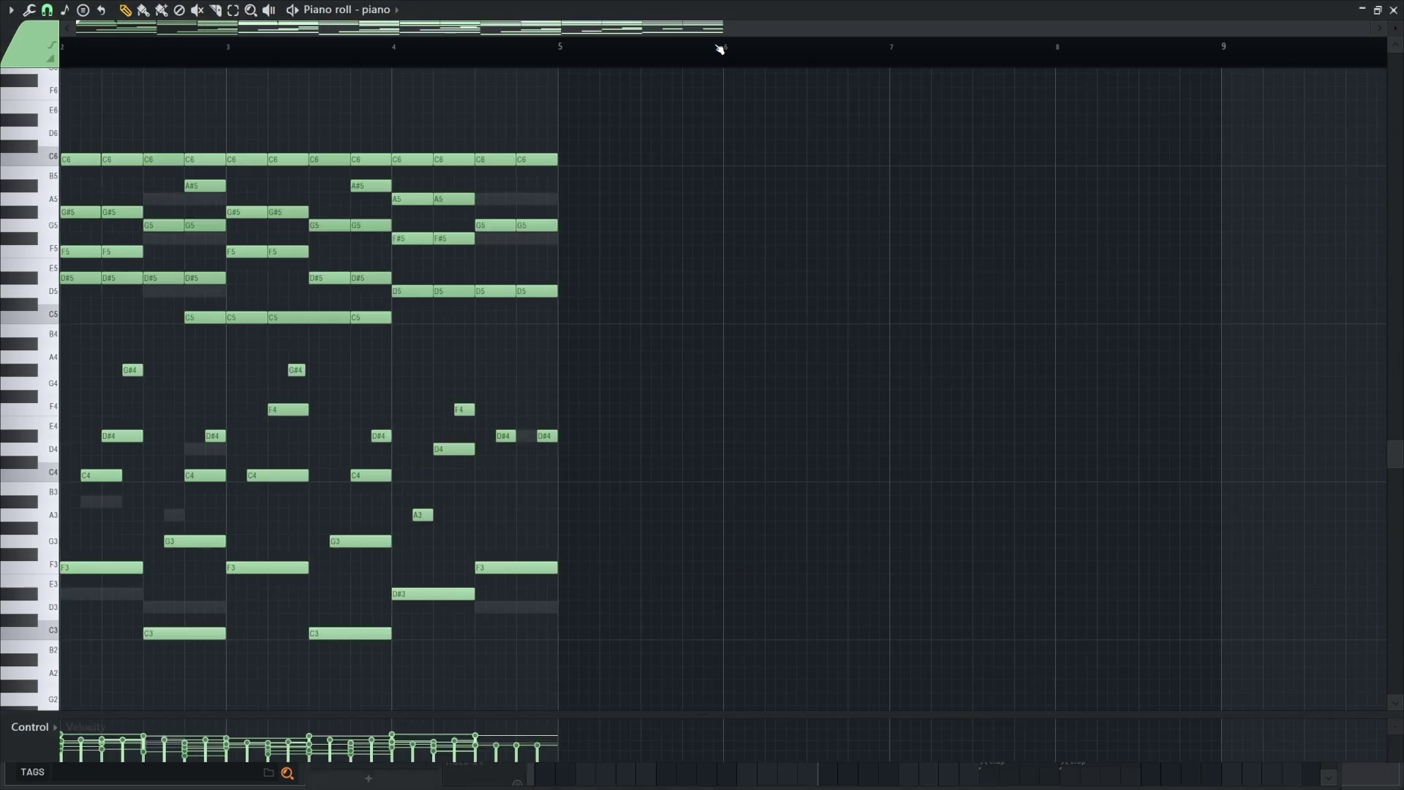
{"action": "scroll", "coordinate": [688, 611], "scroll_direction": "up", "scroll_amount": 2}
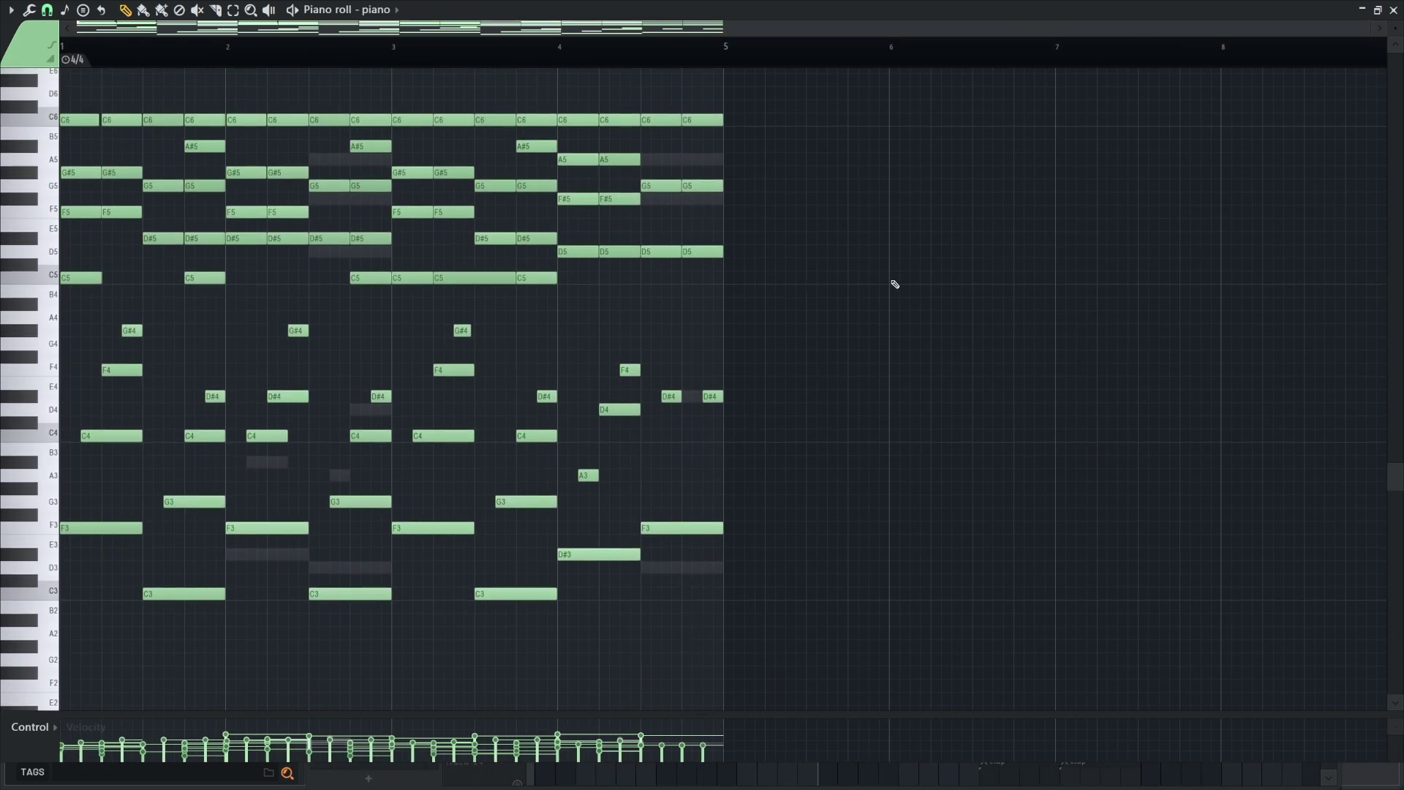
{"action": "left_click_drag", "start_coordinate": [801, 311], "coordinate": [88, 65]}
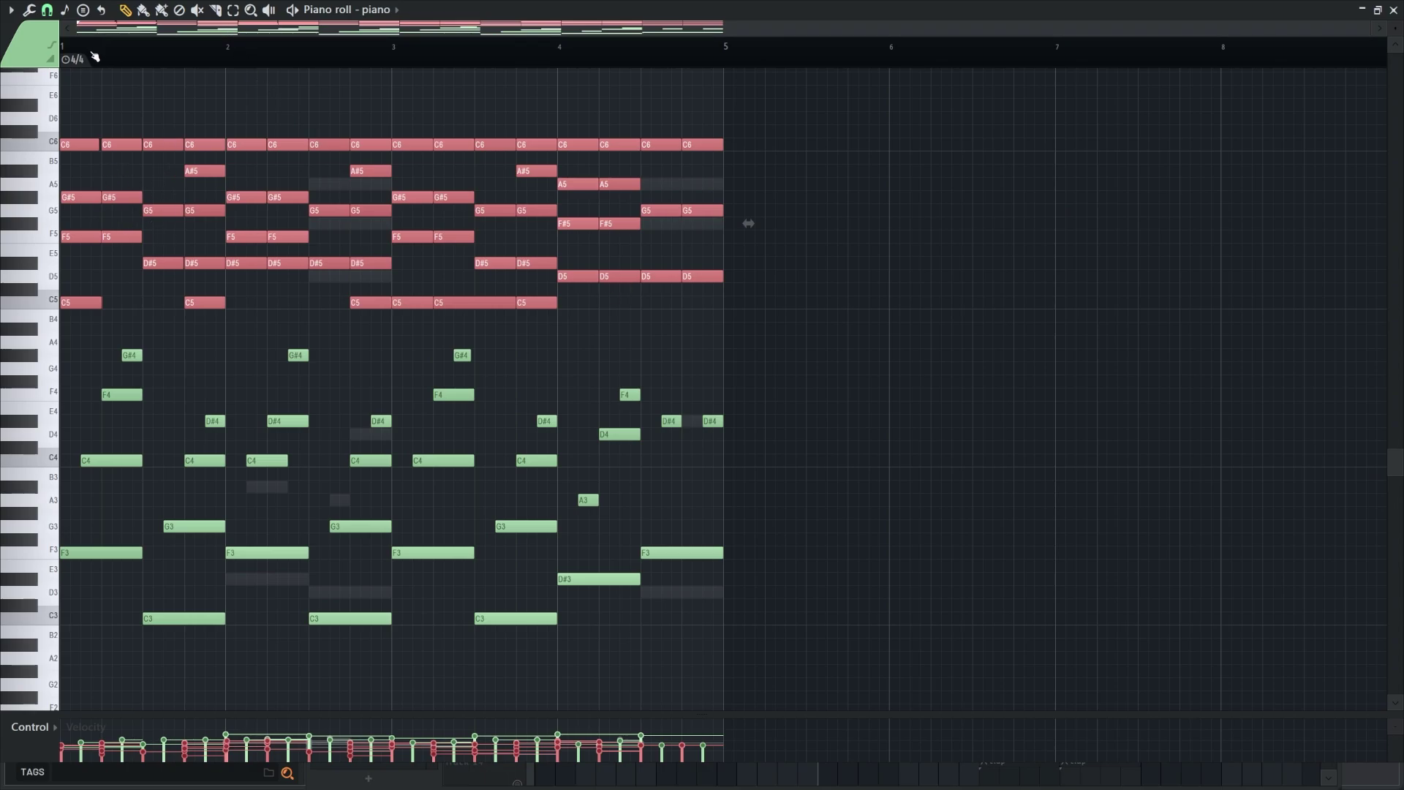
{"action": "key", "text": "space"}
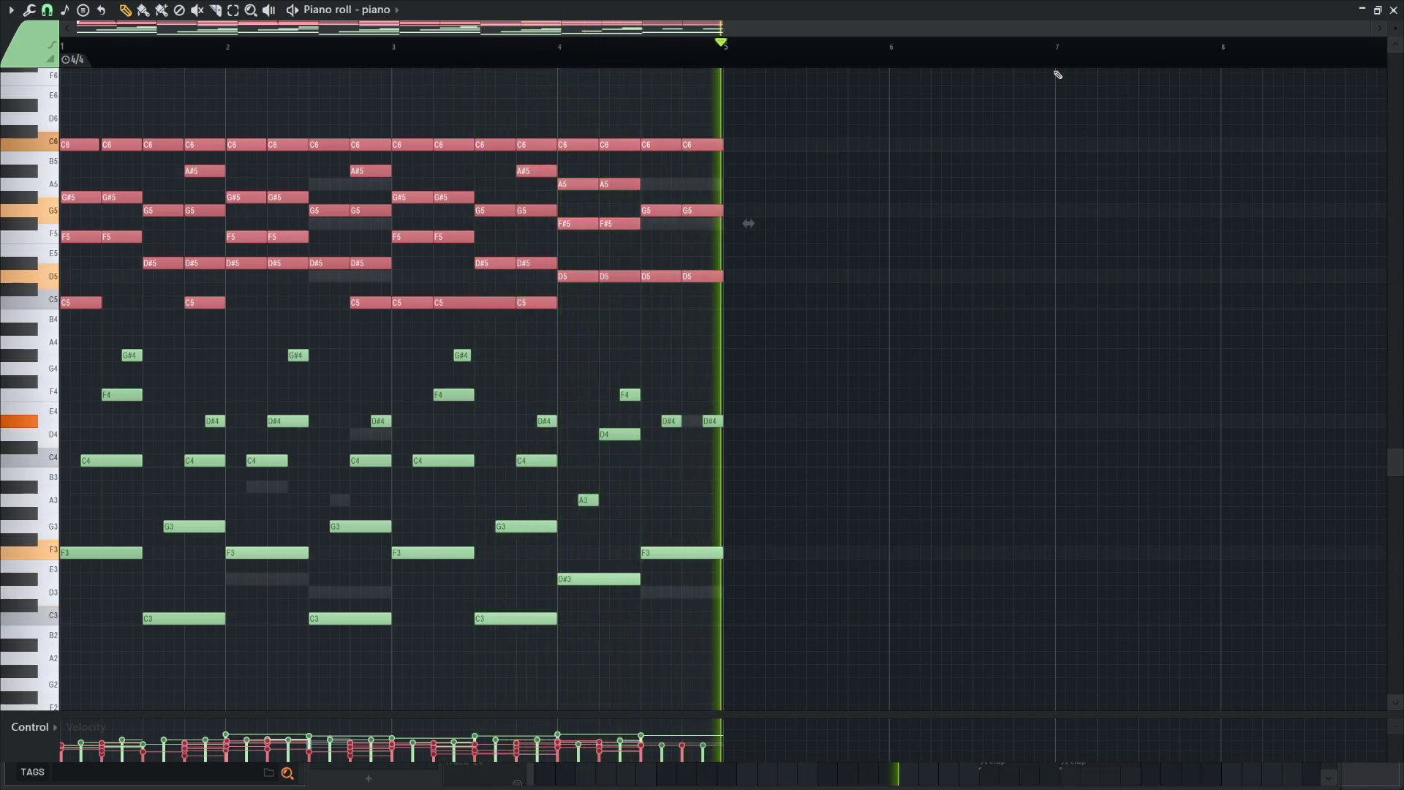
{"action": "left_click", "coordinate": [1393, 10]}
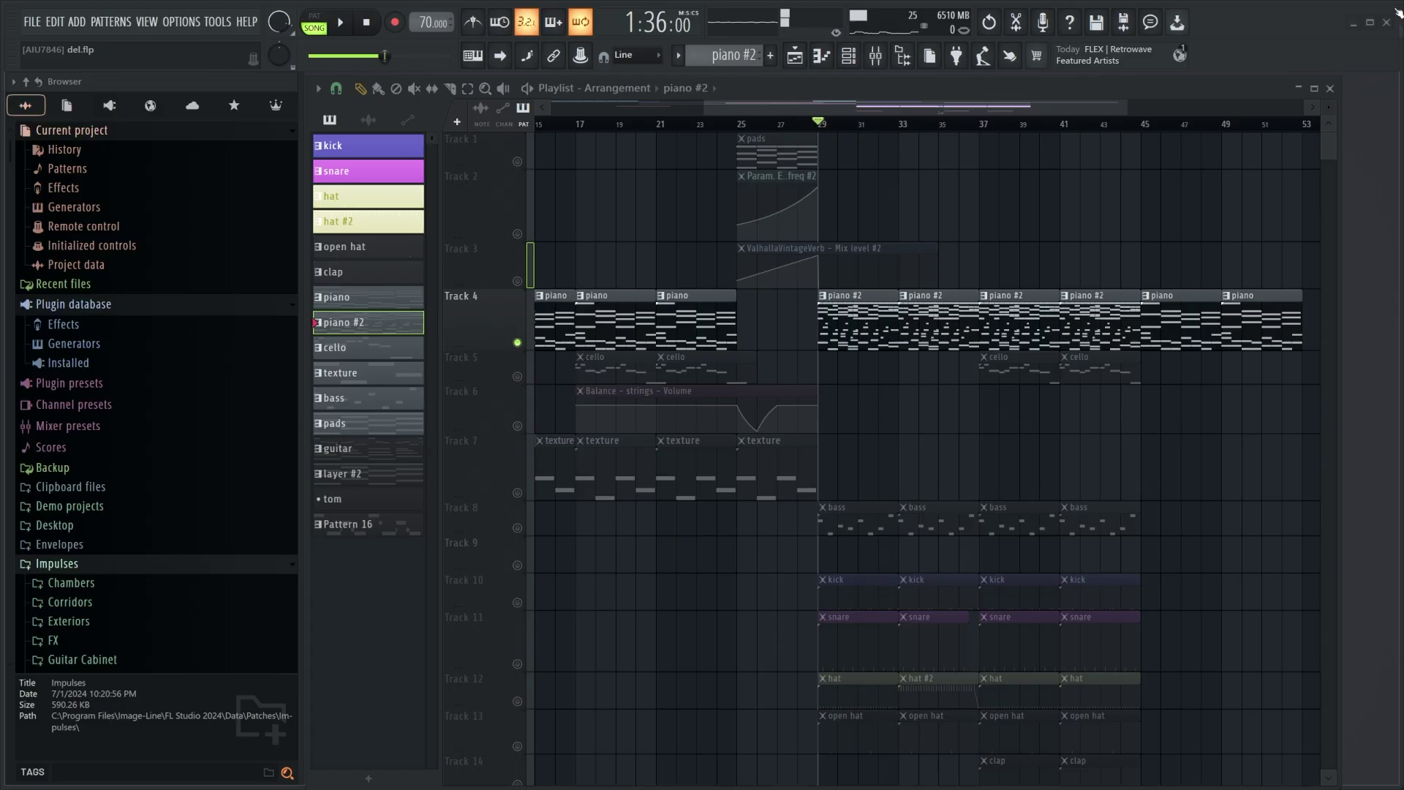
Step: Solo the cello on Track 5 and play back the cello pattern in its piano roll
{"action": "right_click", "coordinate": [517, 376]}
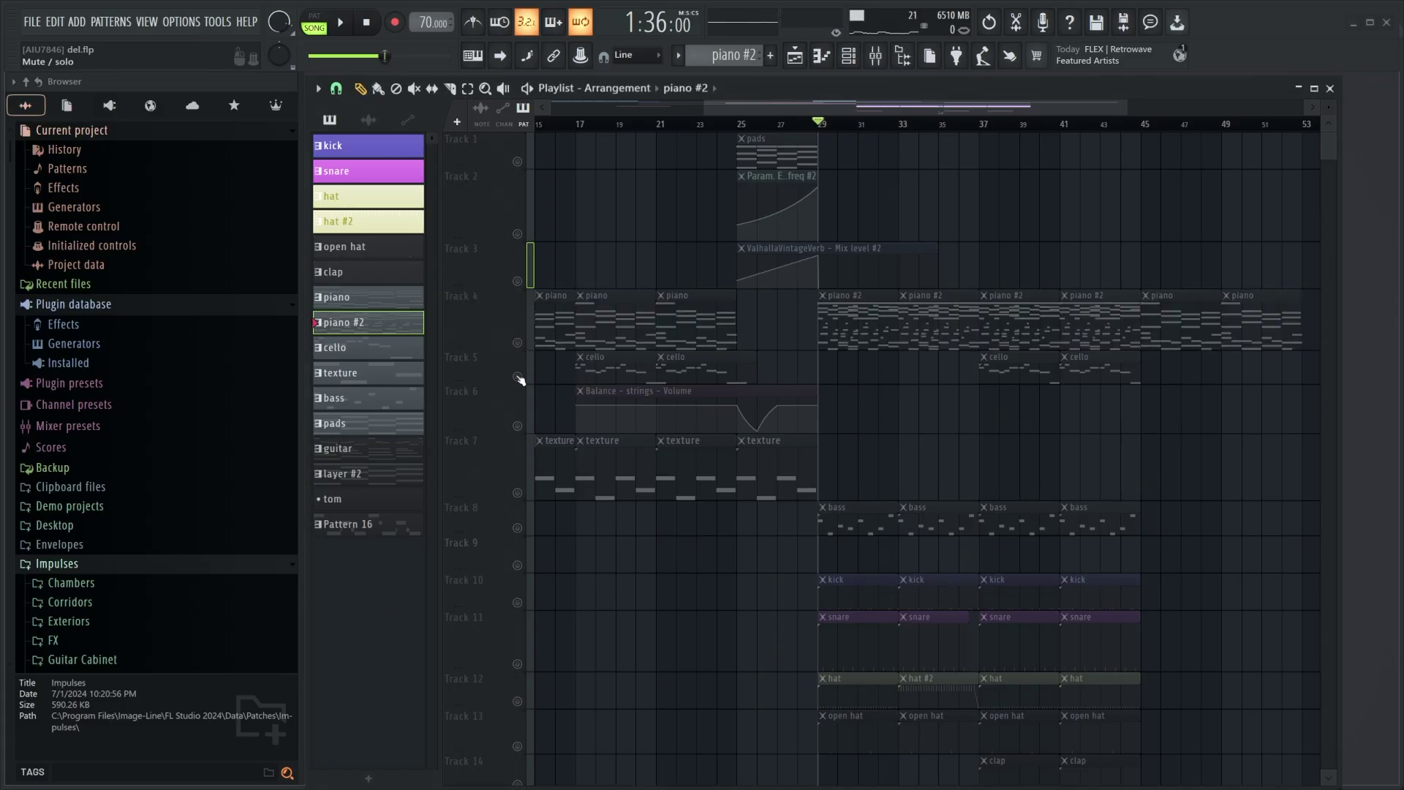
{"action": "double_click", "coordinate": [589, 371]}
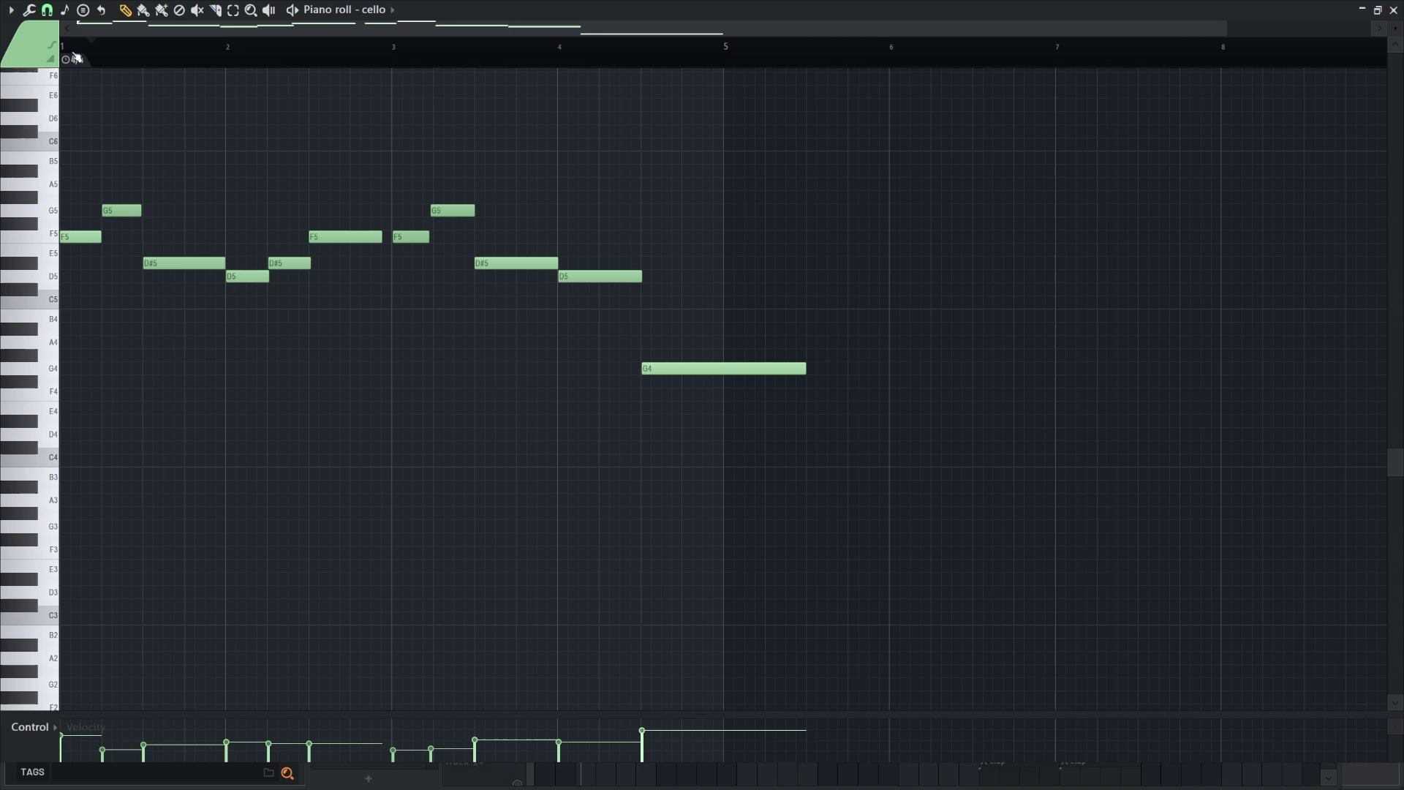
{"action": "left_click", "coordinate": [74, 53]}
{"action": "key", "text": "space"}
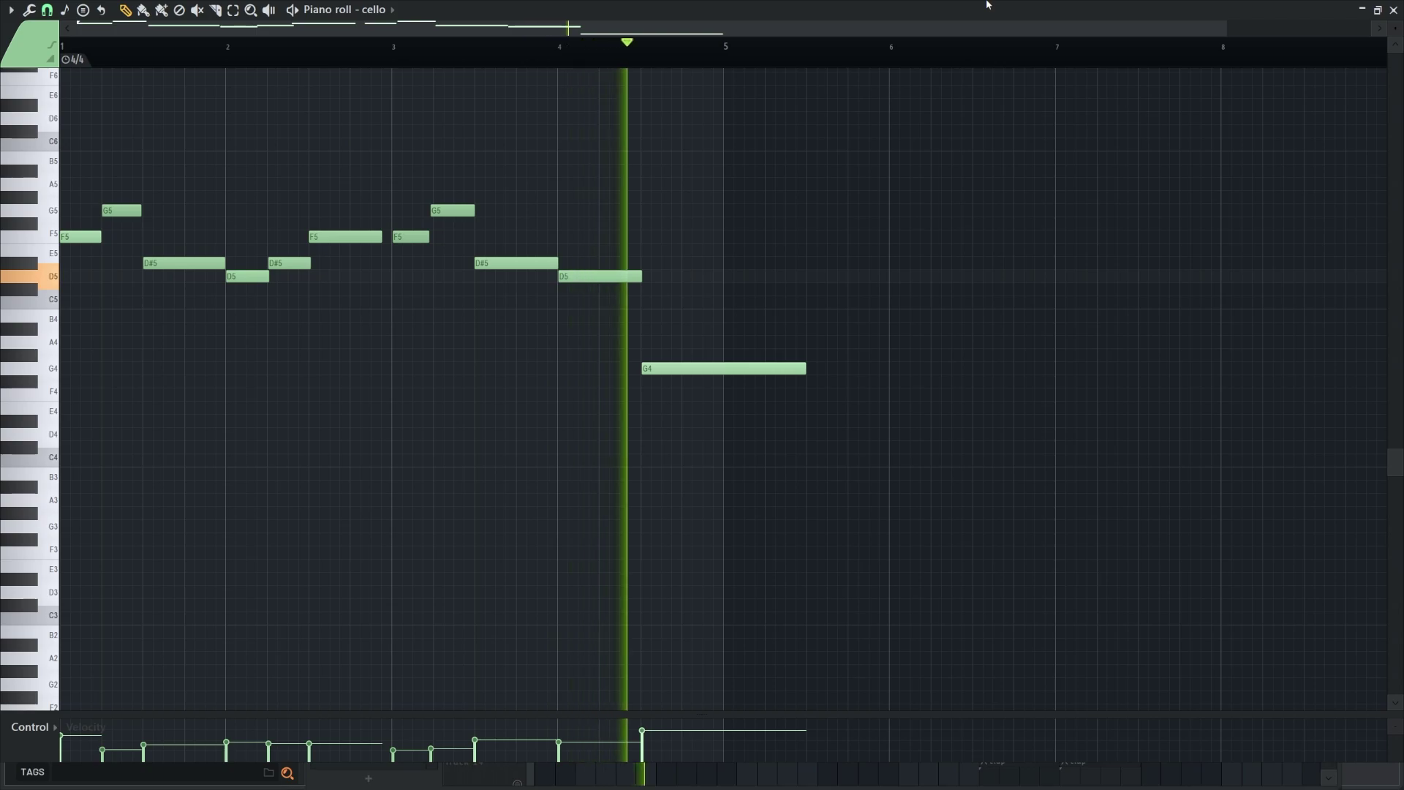
{"action": "key", "text": "space"}
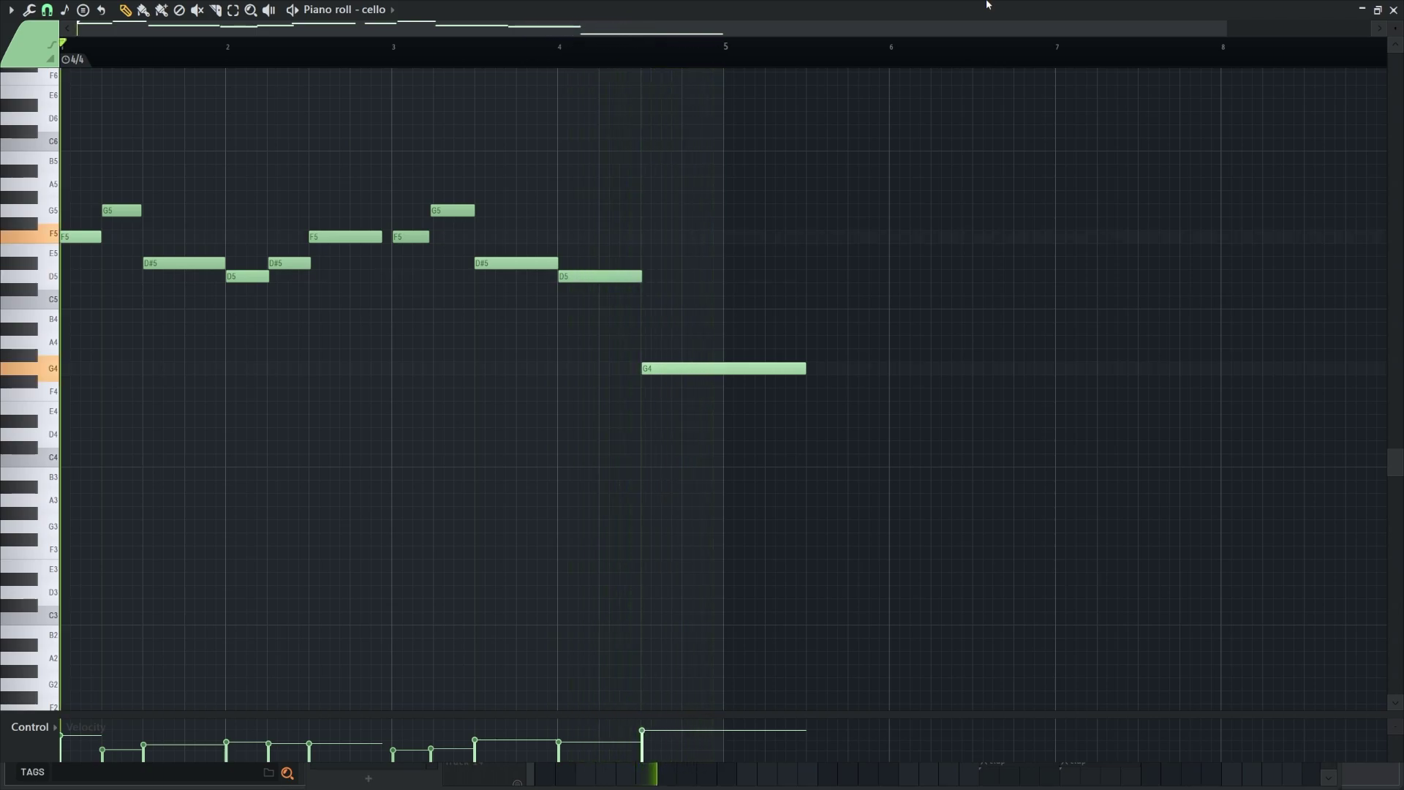
{"action": "left_click", "coordinate": [1393, 10]}
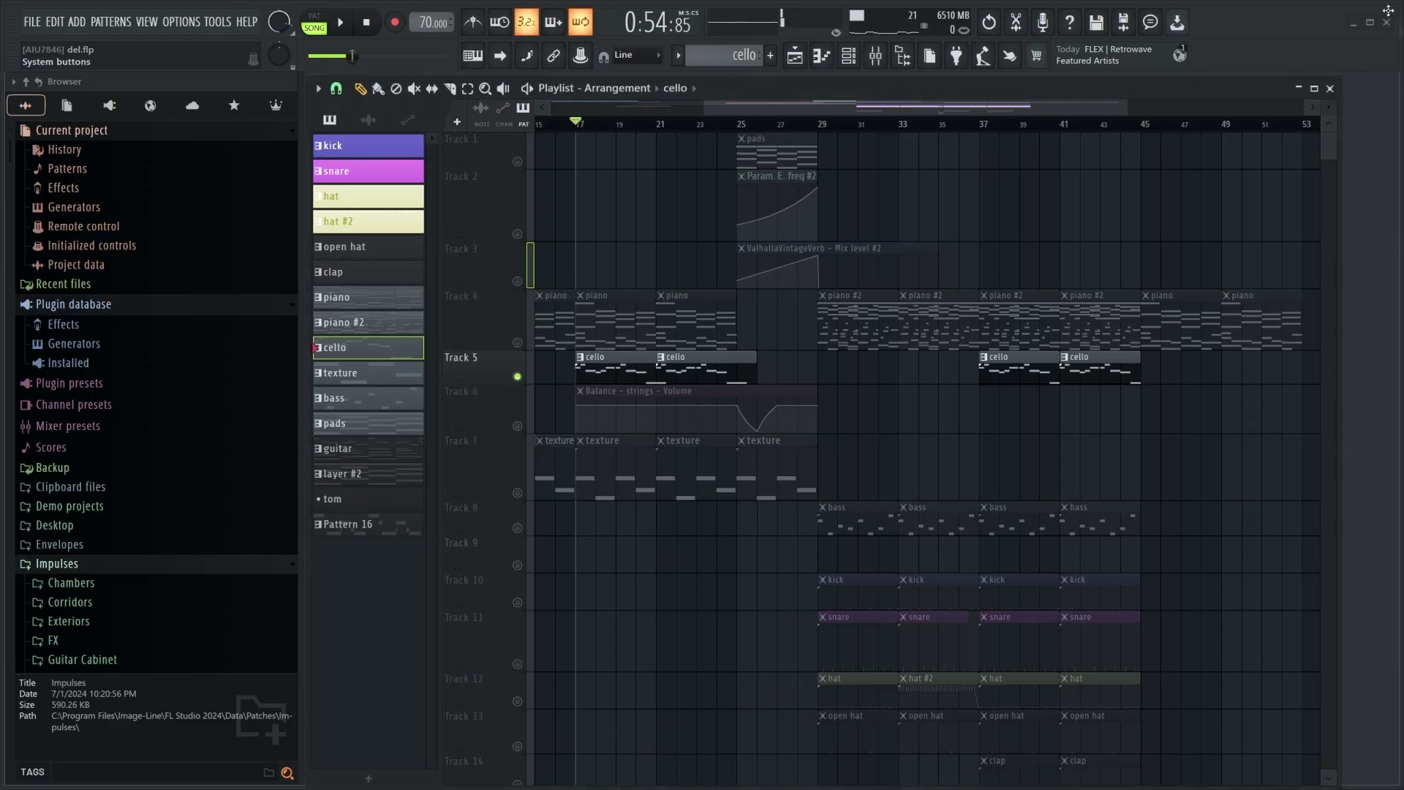
Step: Inspect the Omnisphere patch loaded on the cello channel
{"action": "key", "text": "F6"}
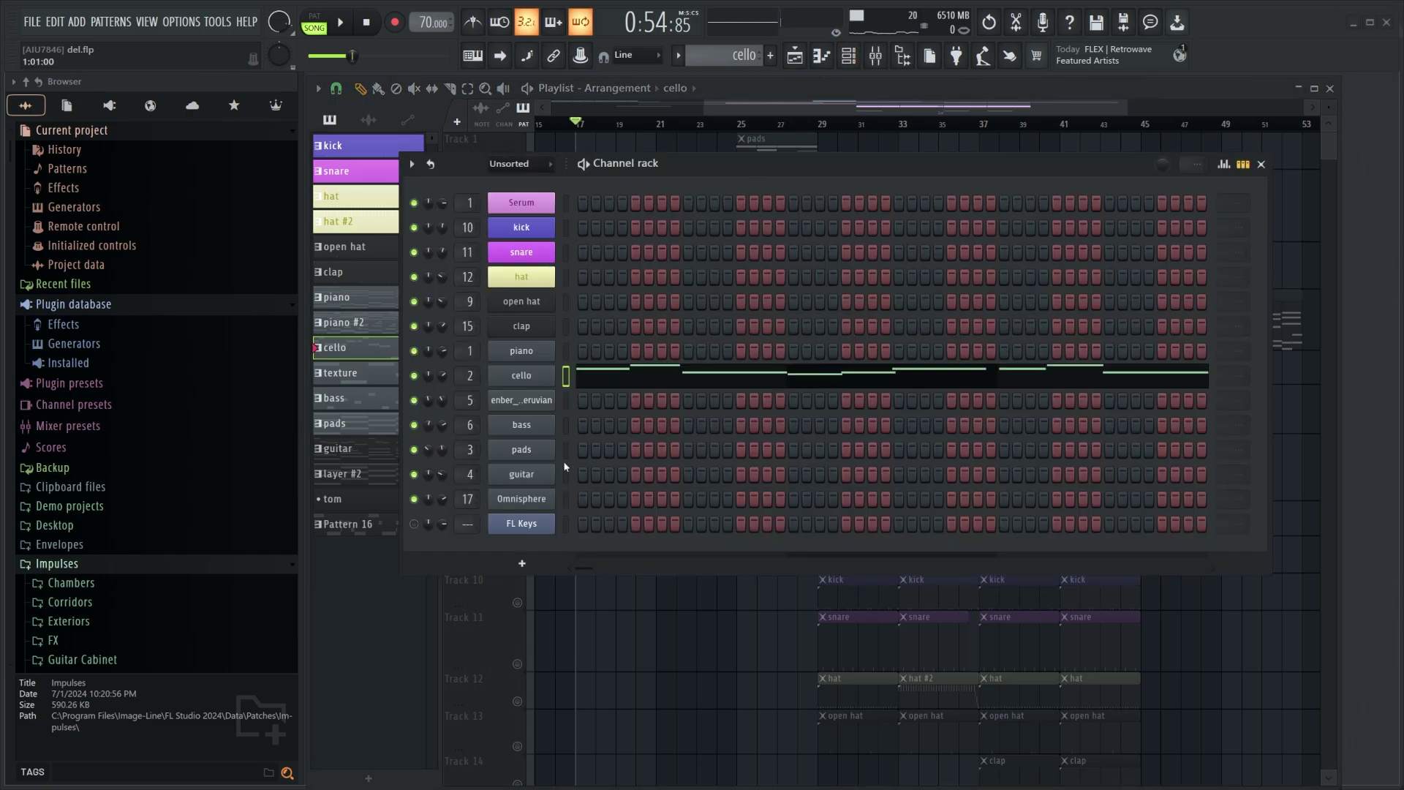
{"action": "left_click", "coordinate": [526, 379]}
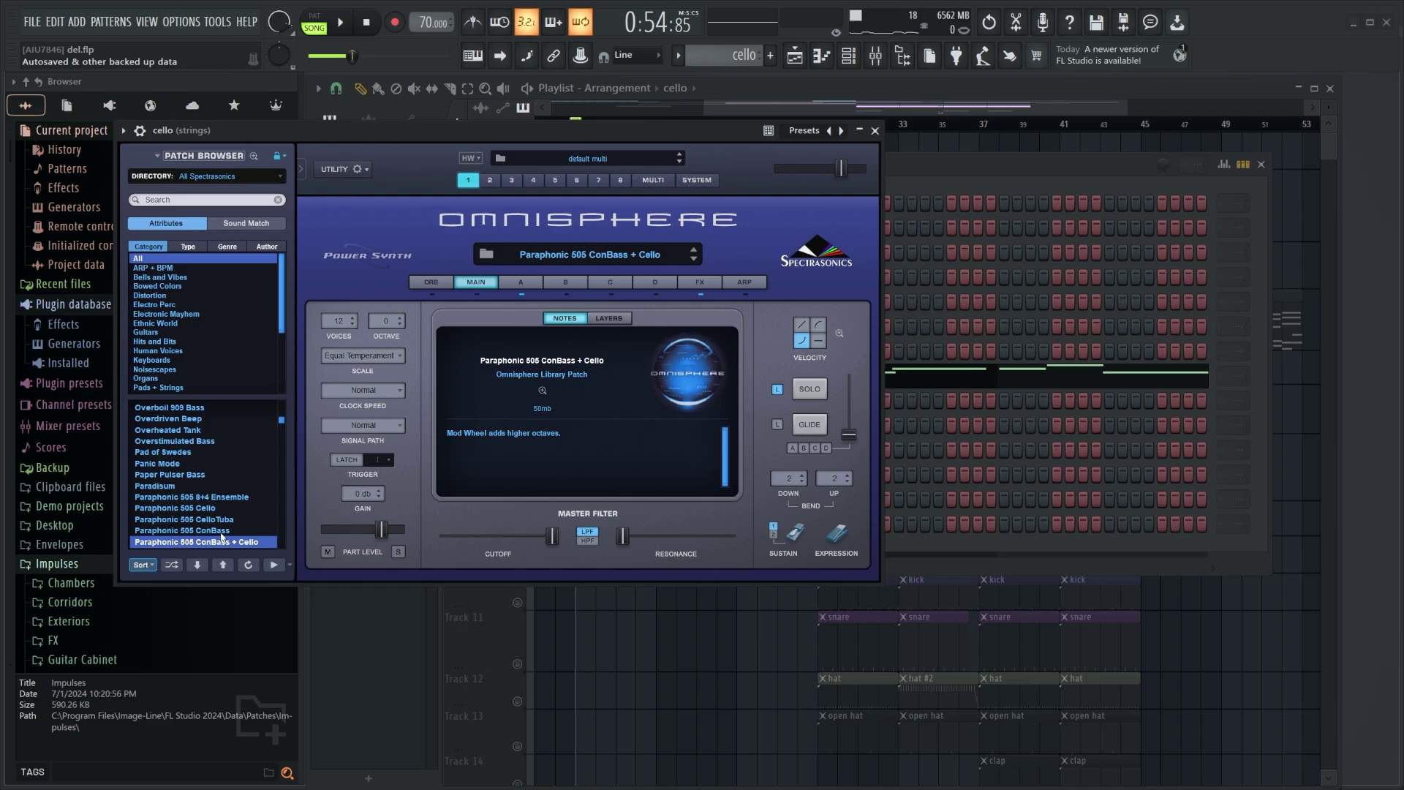
{"action": "left_click", "coordinate": [874, 130]}
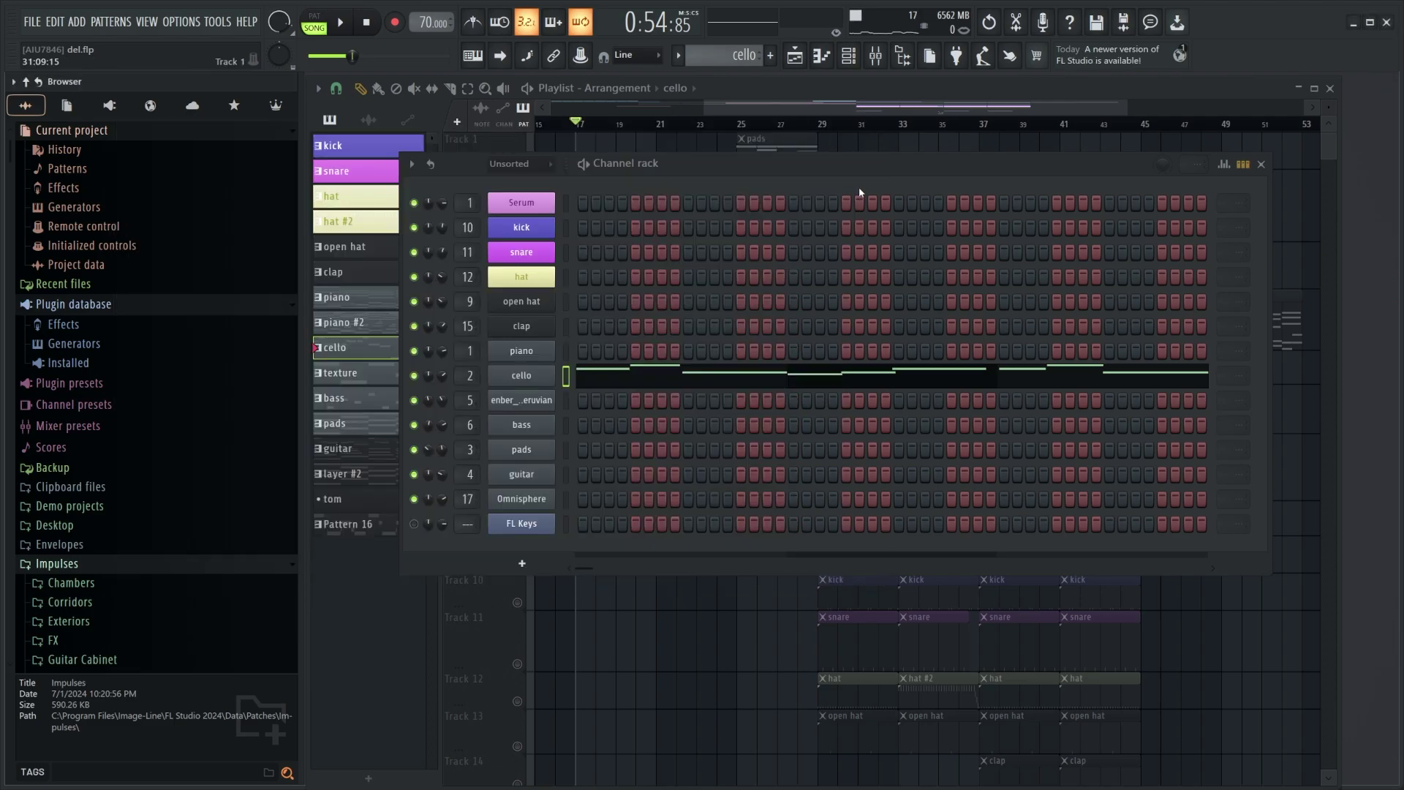
Step: Examine the ValhallaPlate, Fruity Parametric EQ 2 and Fruity Balance settings on the strings mixer track
{"action": "key", "text": "F9"}
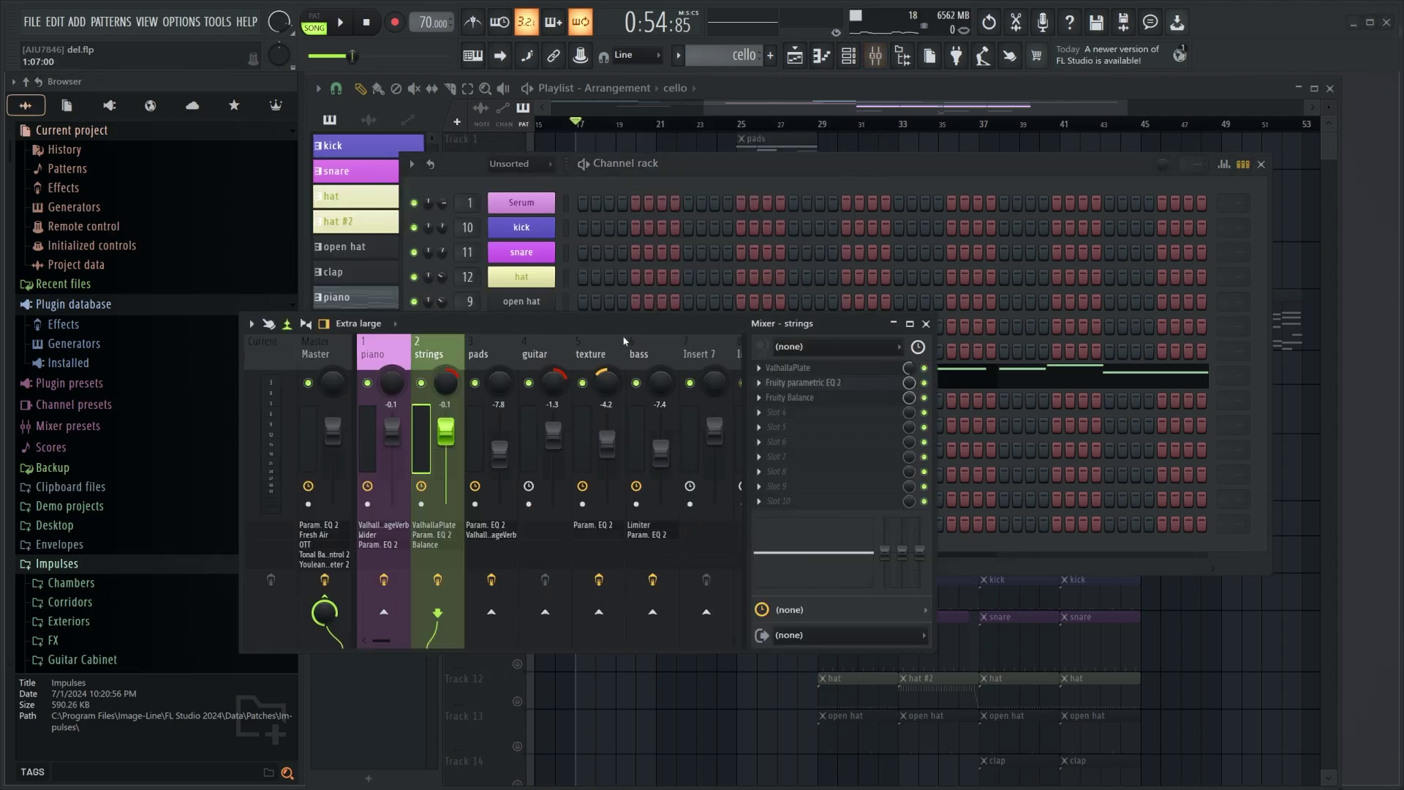
{"action": "left_click", "coordinate": [803, 369]}
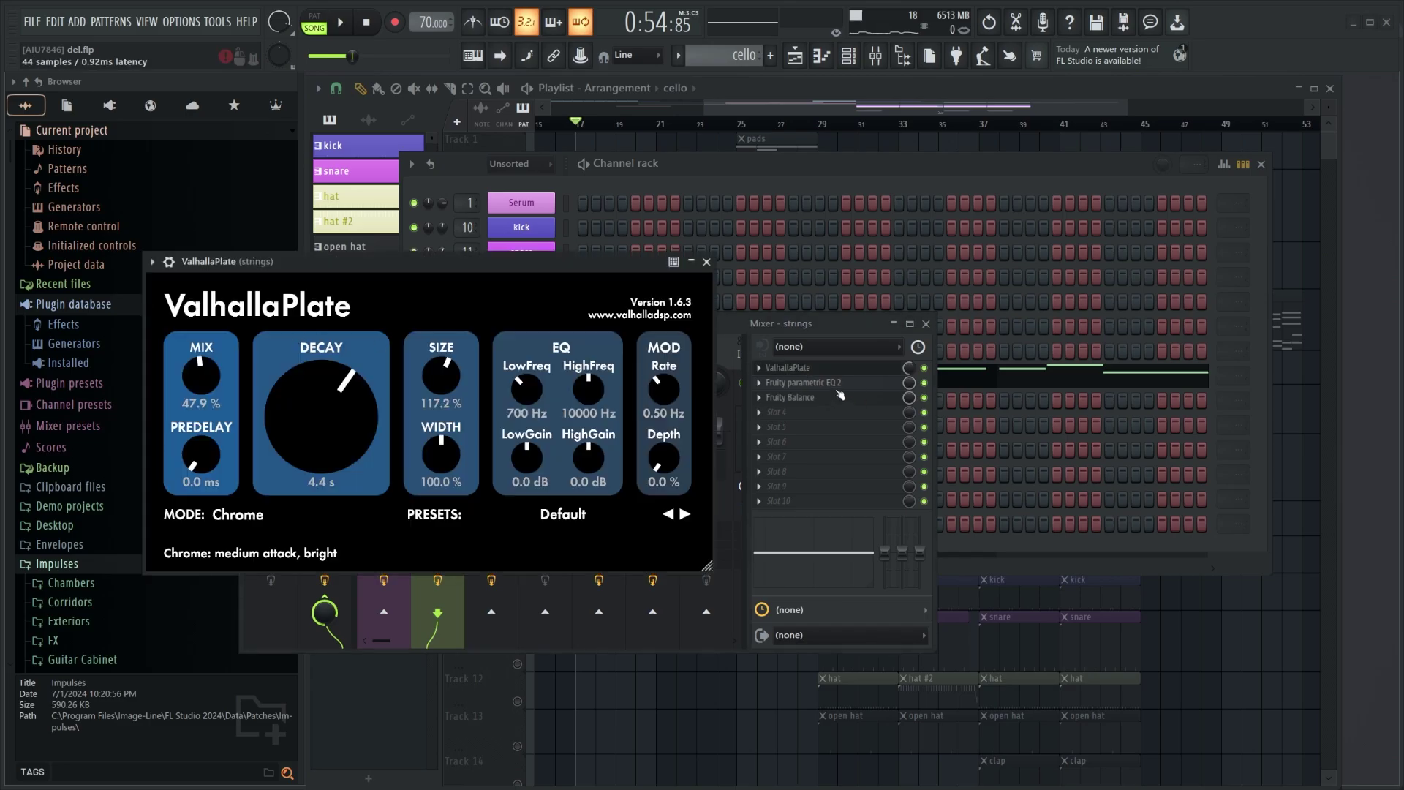
{"action": "left_click", "coordinate": [819, 382]}
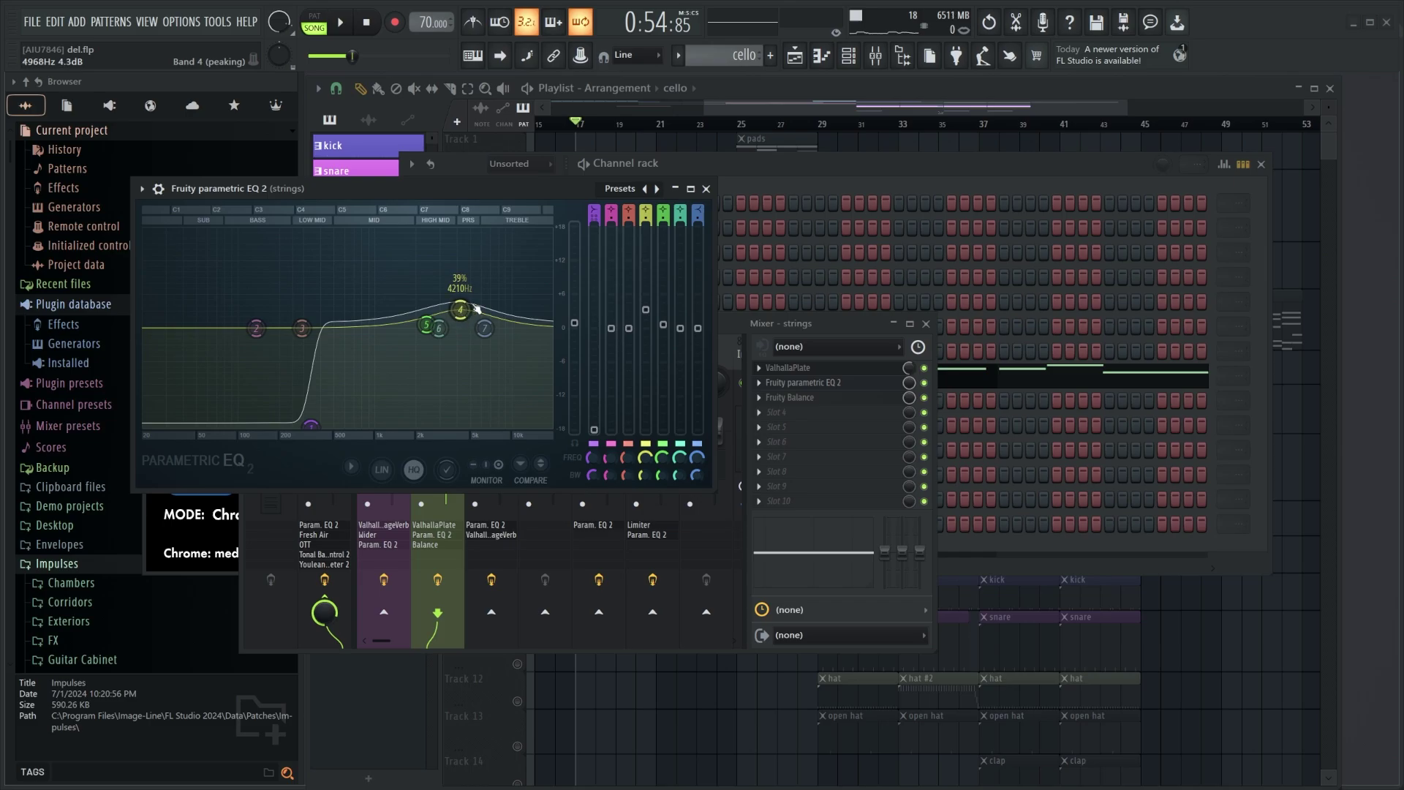
{"action": "left_click", "coordinate": [706, 188]}
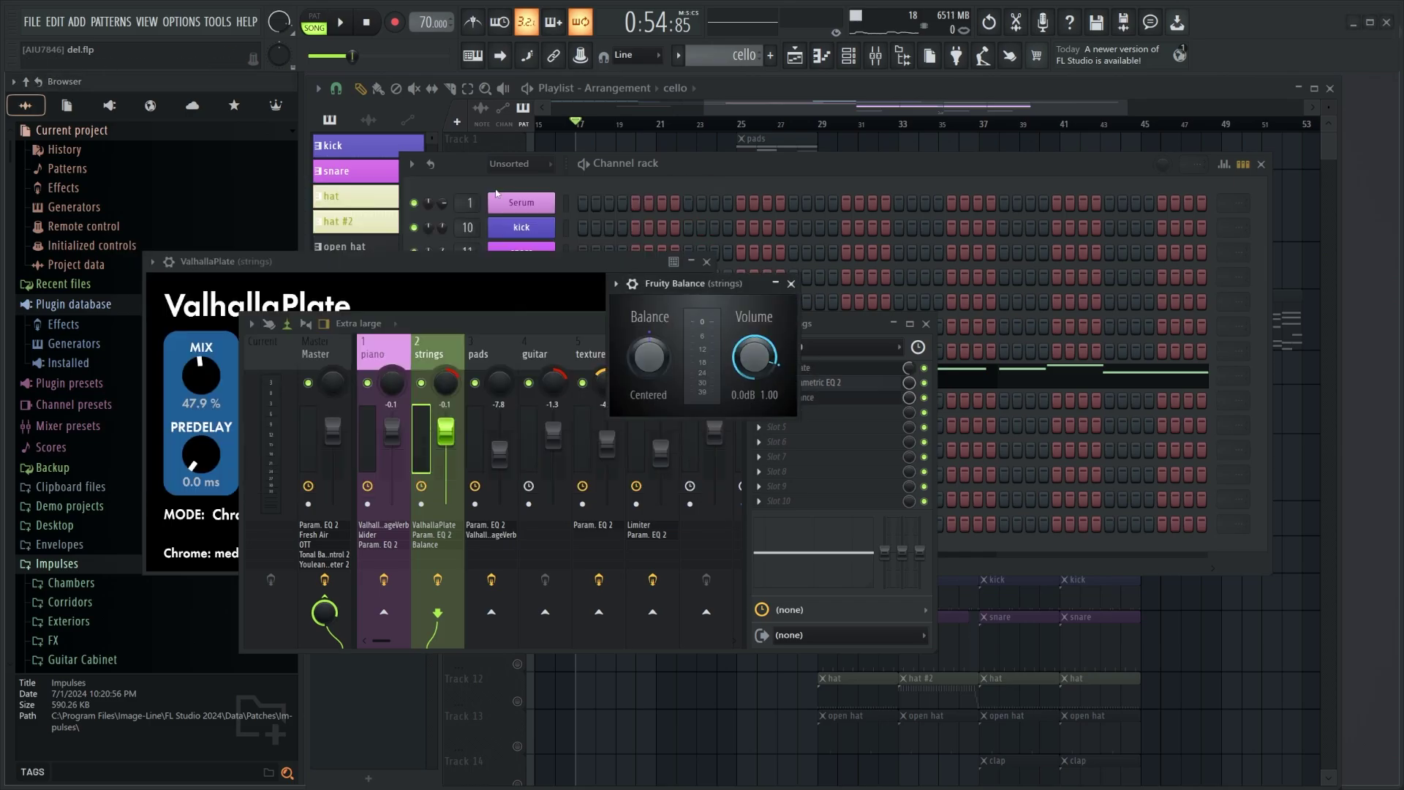
{"action": "left_click", "coordinate": [1261, 163]}
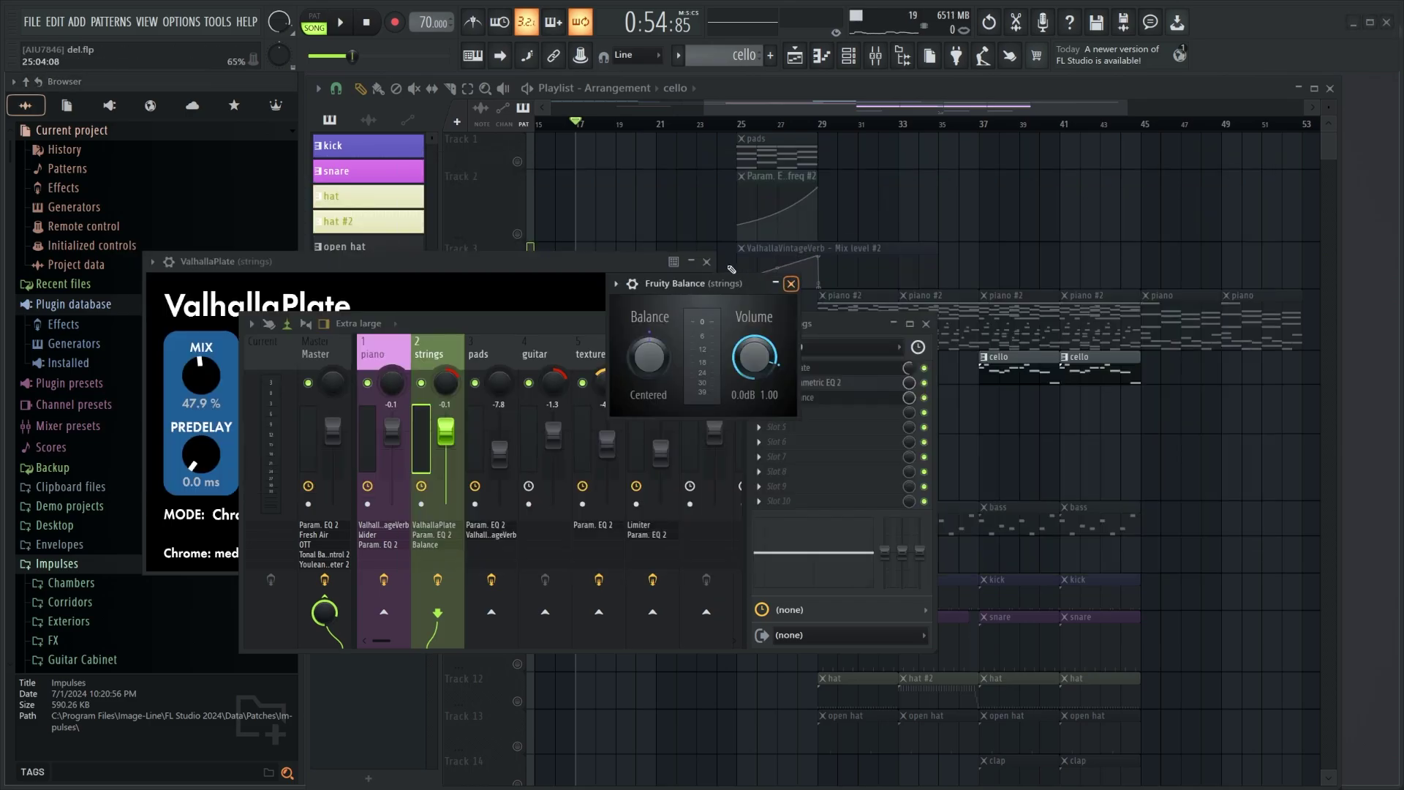
{"action": "left_click", "coordinate": [707, 262]}
{"action": "left_click", "coordinate": [928, 325]}
{"action": "left_click", "coordinate": [790, 284]}
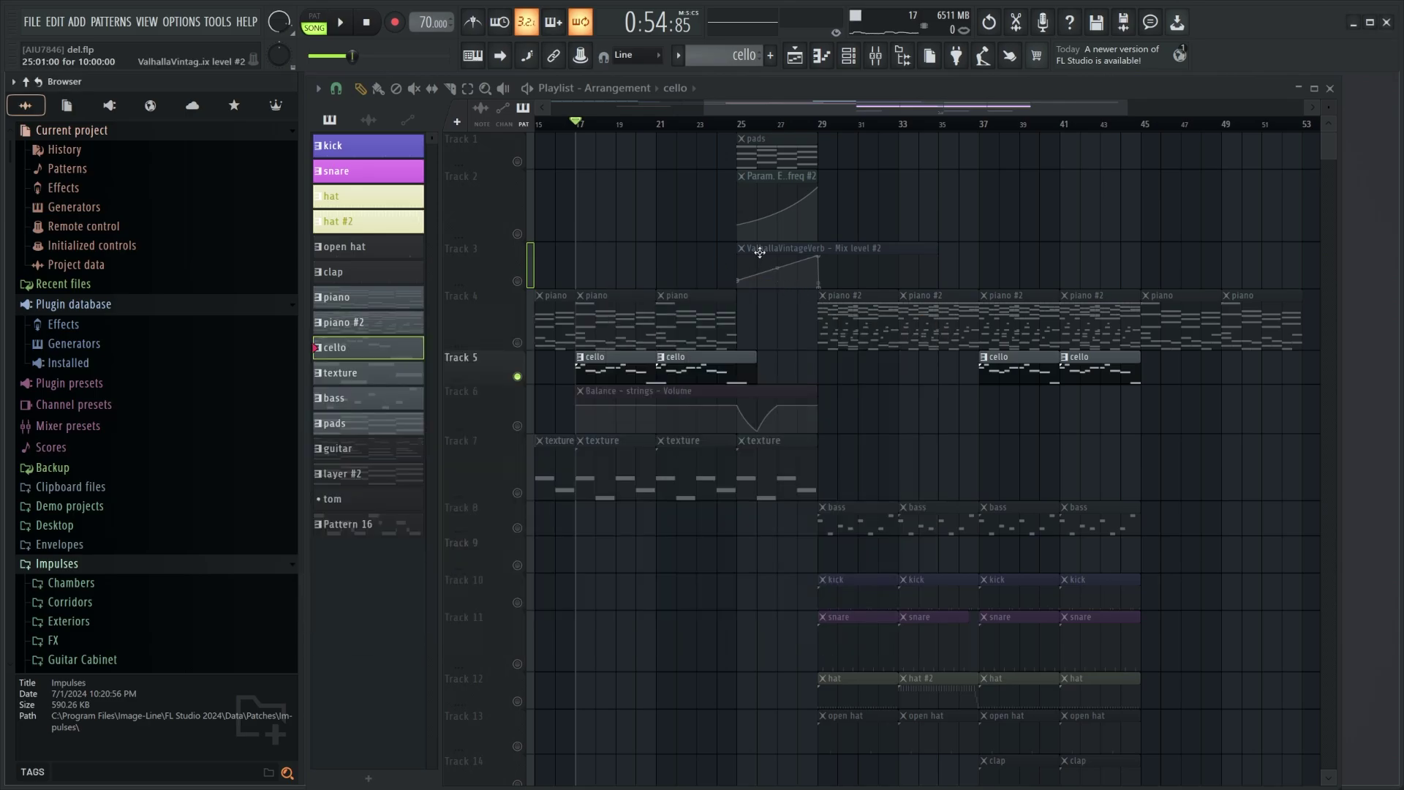
Step: Enable the strings volume automation on Track 6 and play the cello with it from around bar 24
{"action": "left_click", "coordinate": [740, 126]}
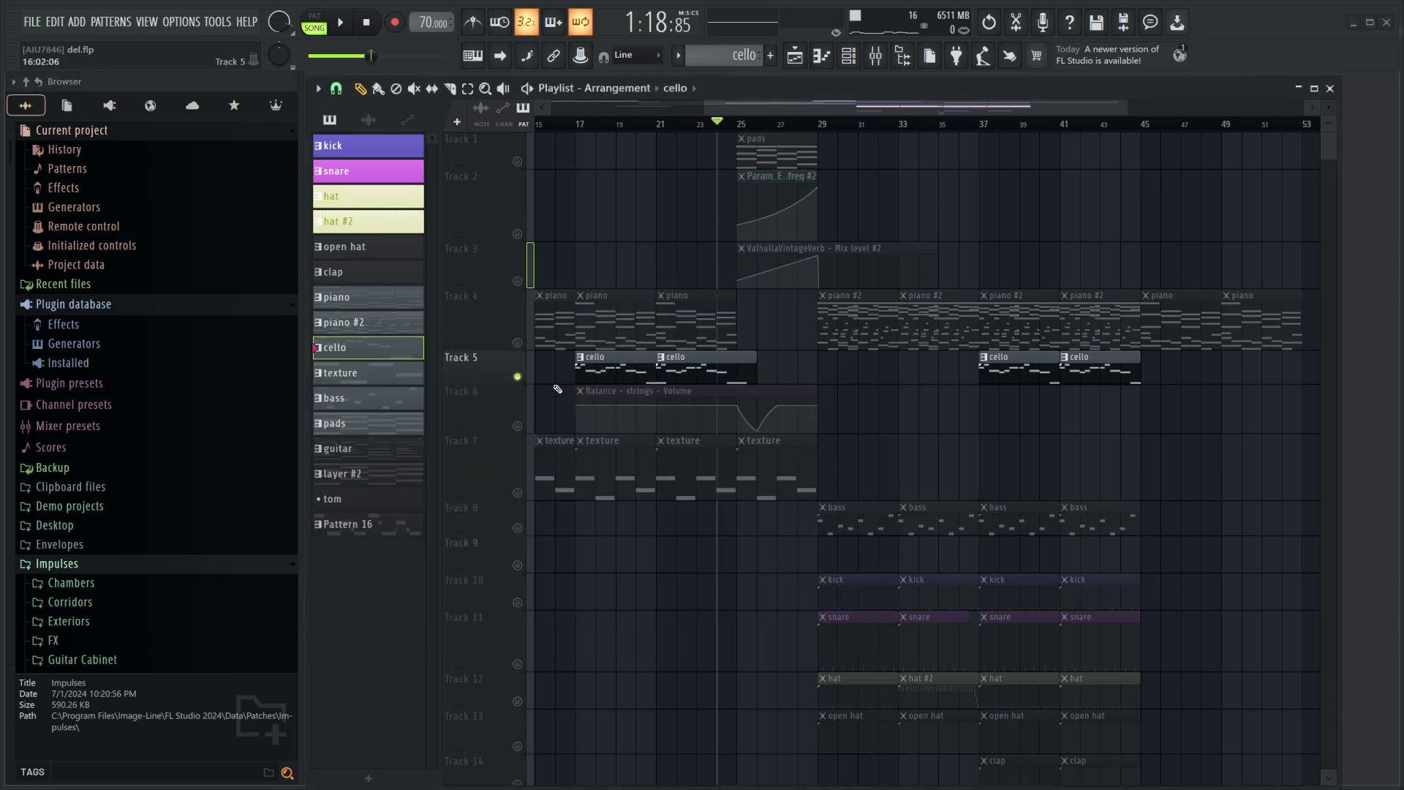
{"action": "key", "text": "space"}
{"action": "key", "text": "space"}
{"action": "left_click", "coordinate": [518, 426]}
{"action": "key", "text": "space"}
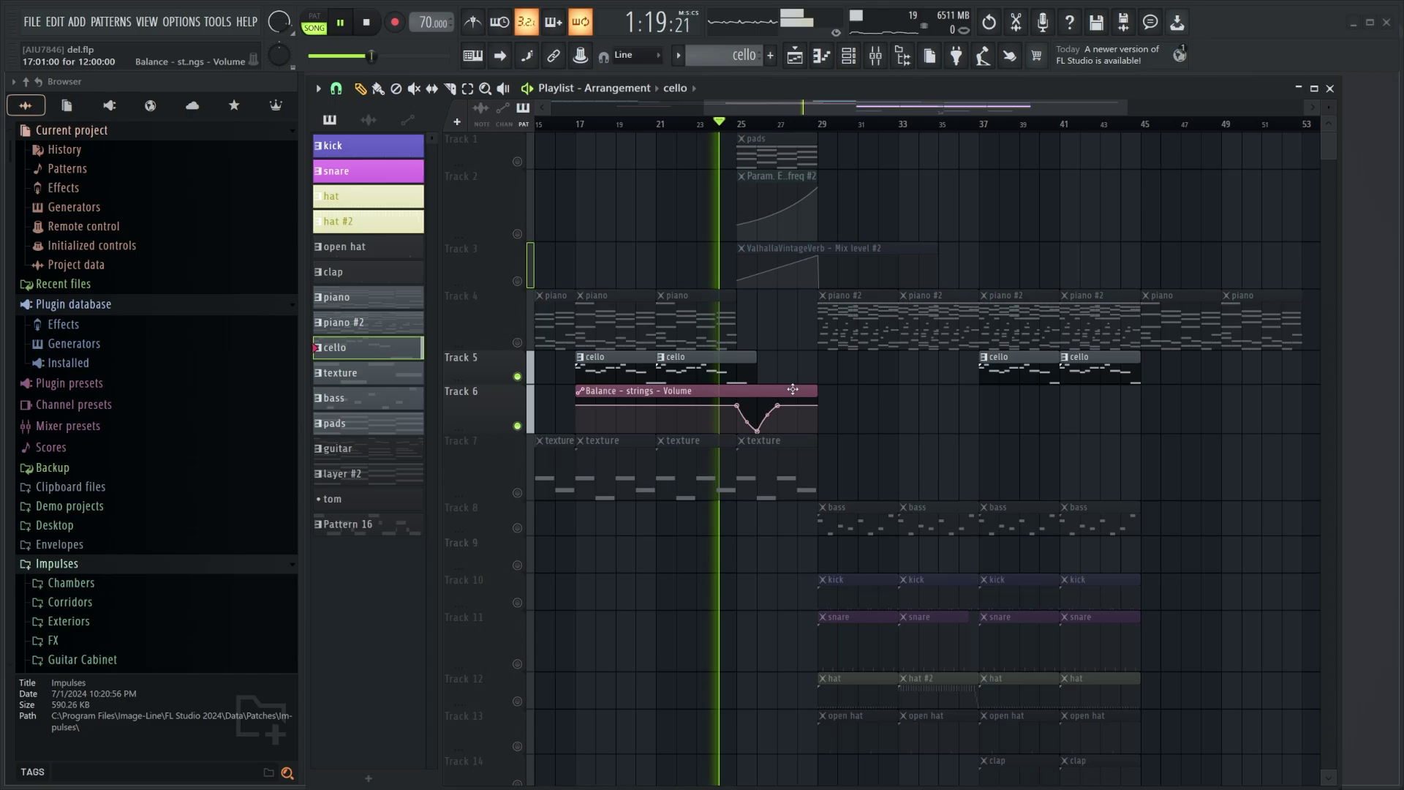
Step: Follow the strings volume dip around bars 25 to 27 during playback and stop
{"action": "scroll", "coordinate": [739, 356], "scroll_direction": "up", "scroll_amount": 3}
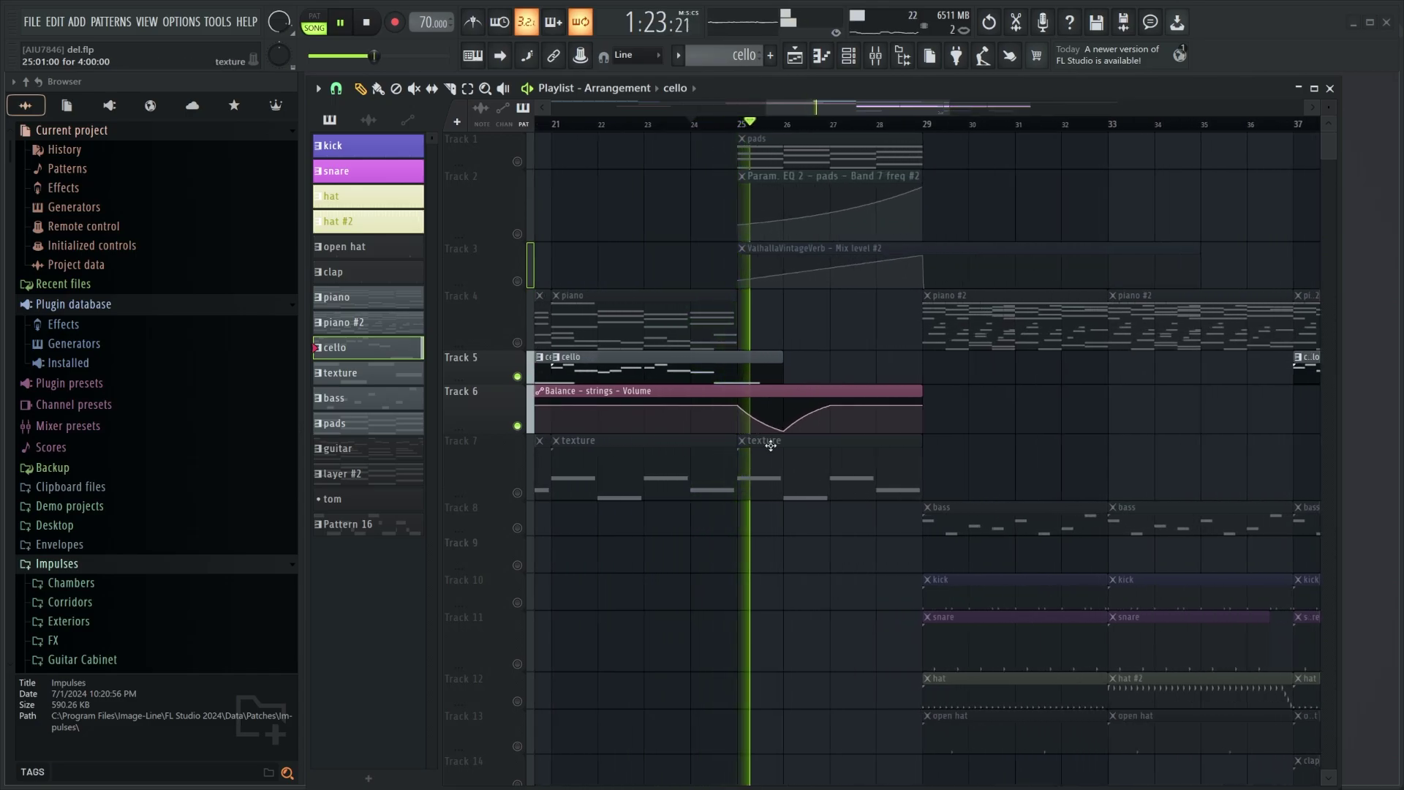
{"action": "key", "text": "space"}
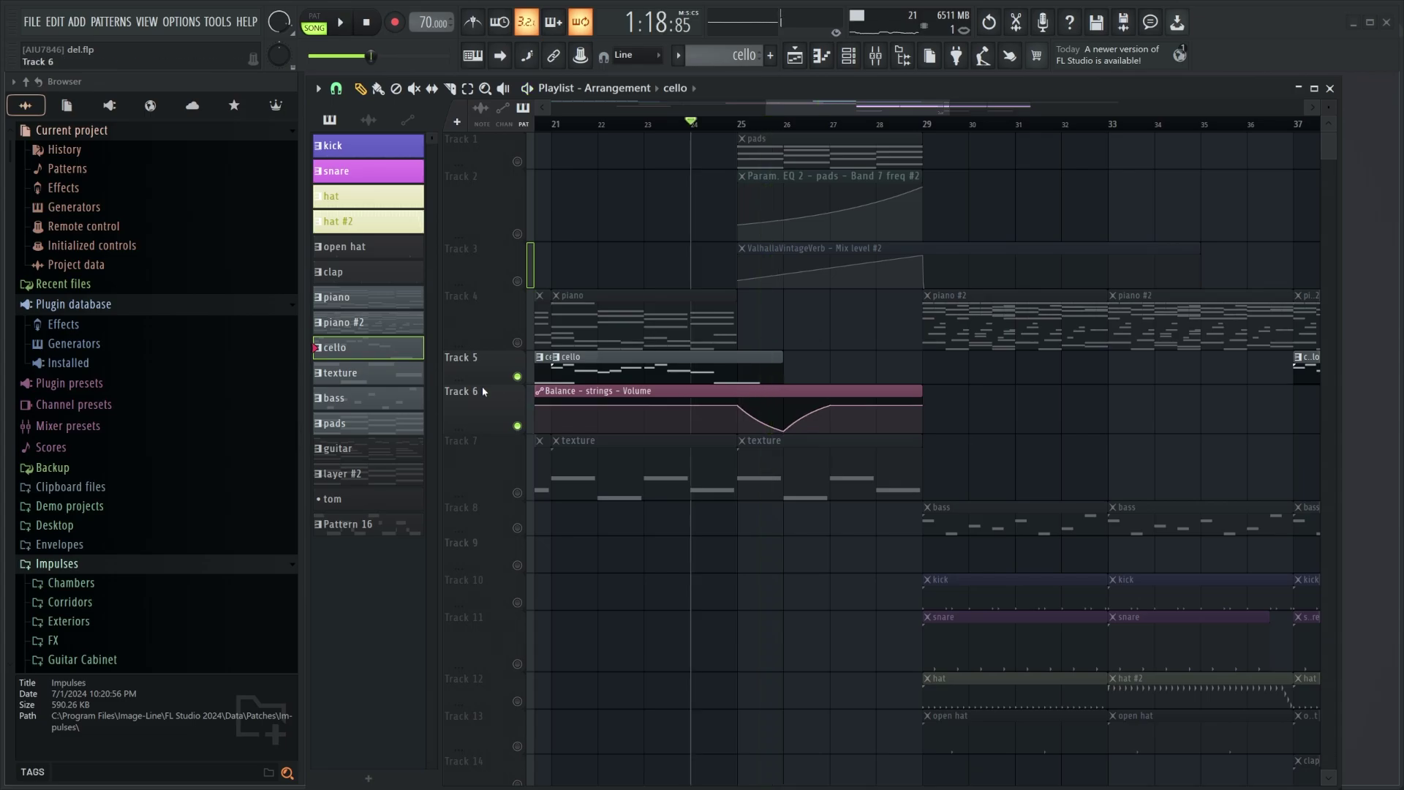
Step: Switch the solo from Tracks 5 and 6 to the texture on Track 7 and play it from bar 9
{"action": "scroll", "coordinate": [831, 424], "scroll_direction": "down", "scroll_amount": 2}
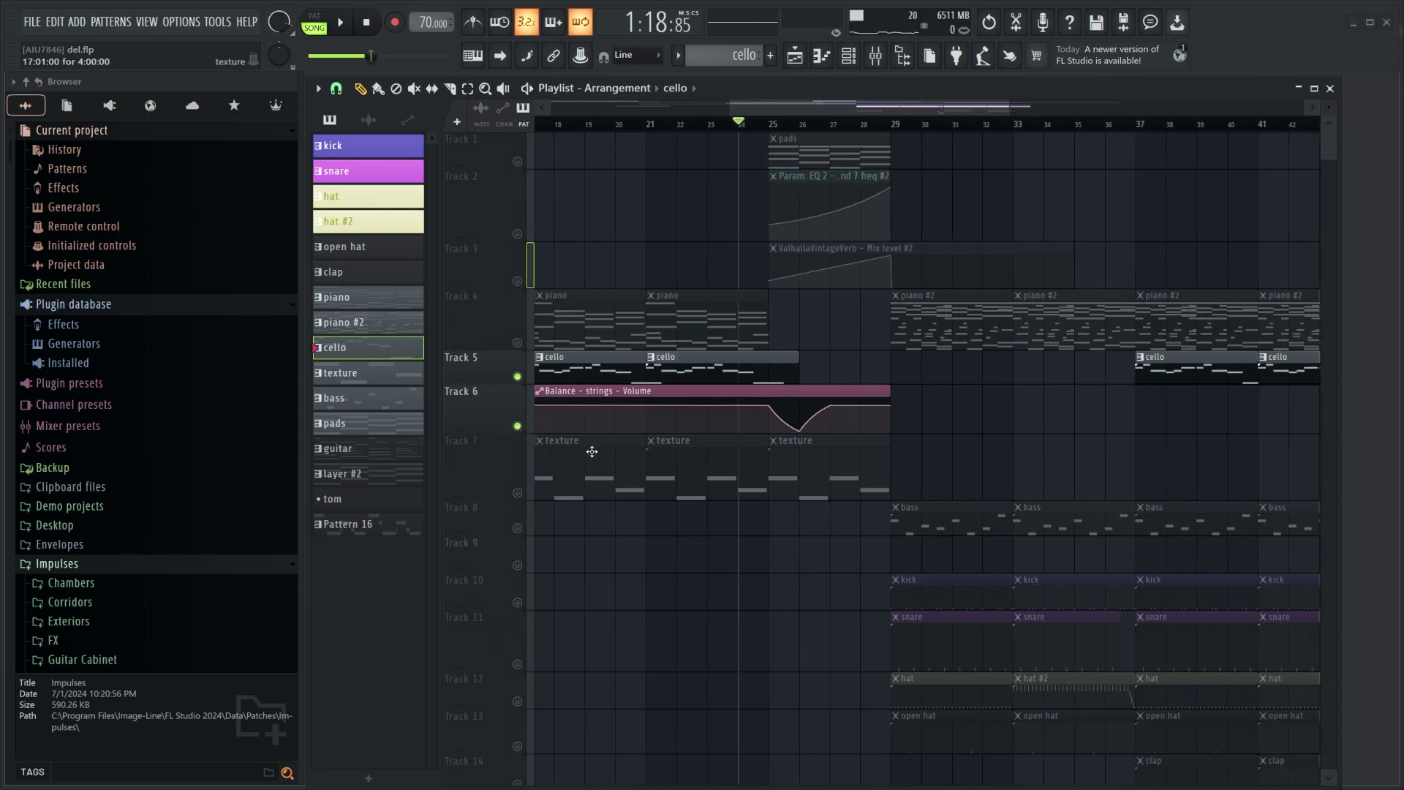
{"action": "left_click", "coordinate": [517, 494]}
{"action": "left_click", "coordinate": [518, 426]}
{"action": "left_click", "coordinate": [518, 377]}
{"action": "left_click_drag", "start_coordinate": [739, 123], "coordinate": [808, 217]}
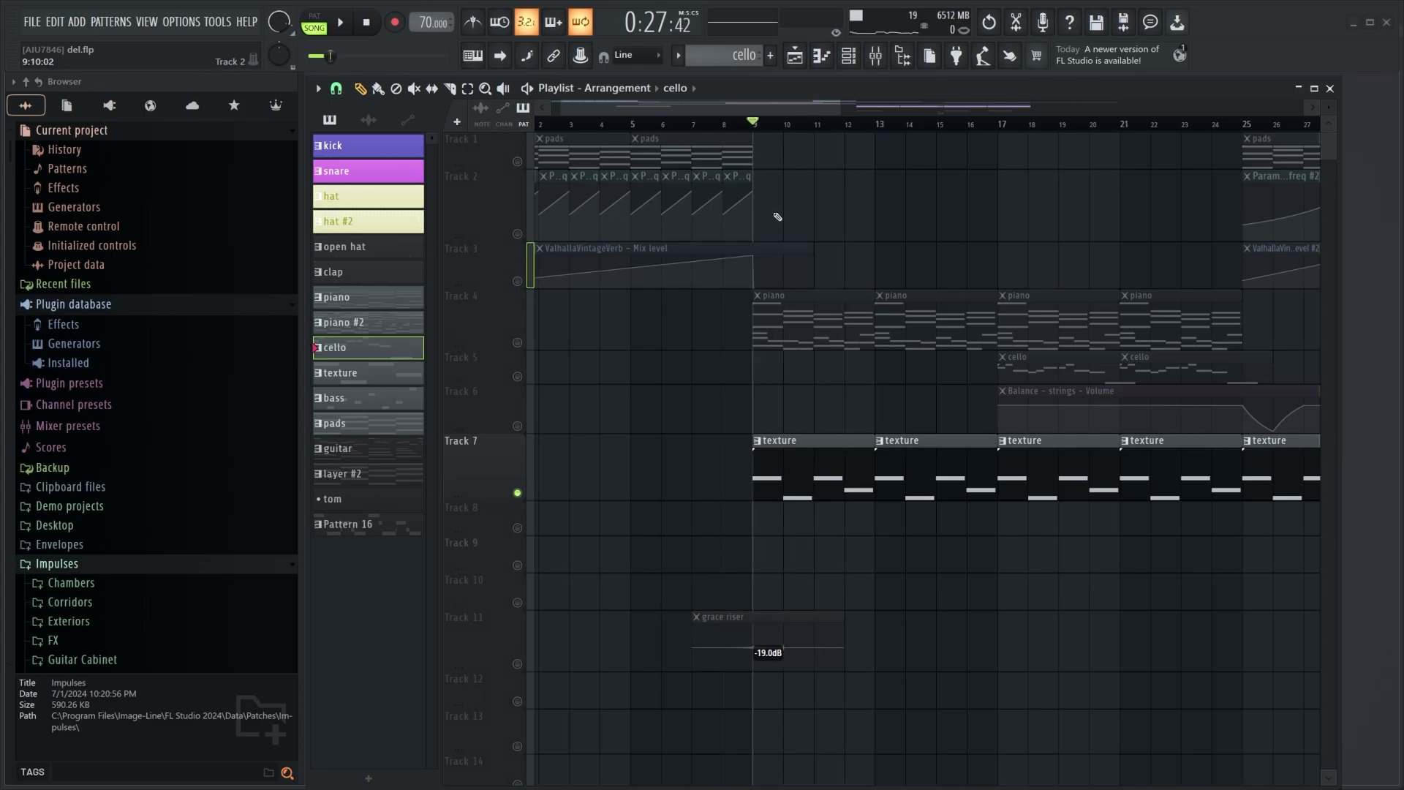
{"action": "key", "text": "space"}
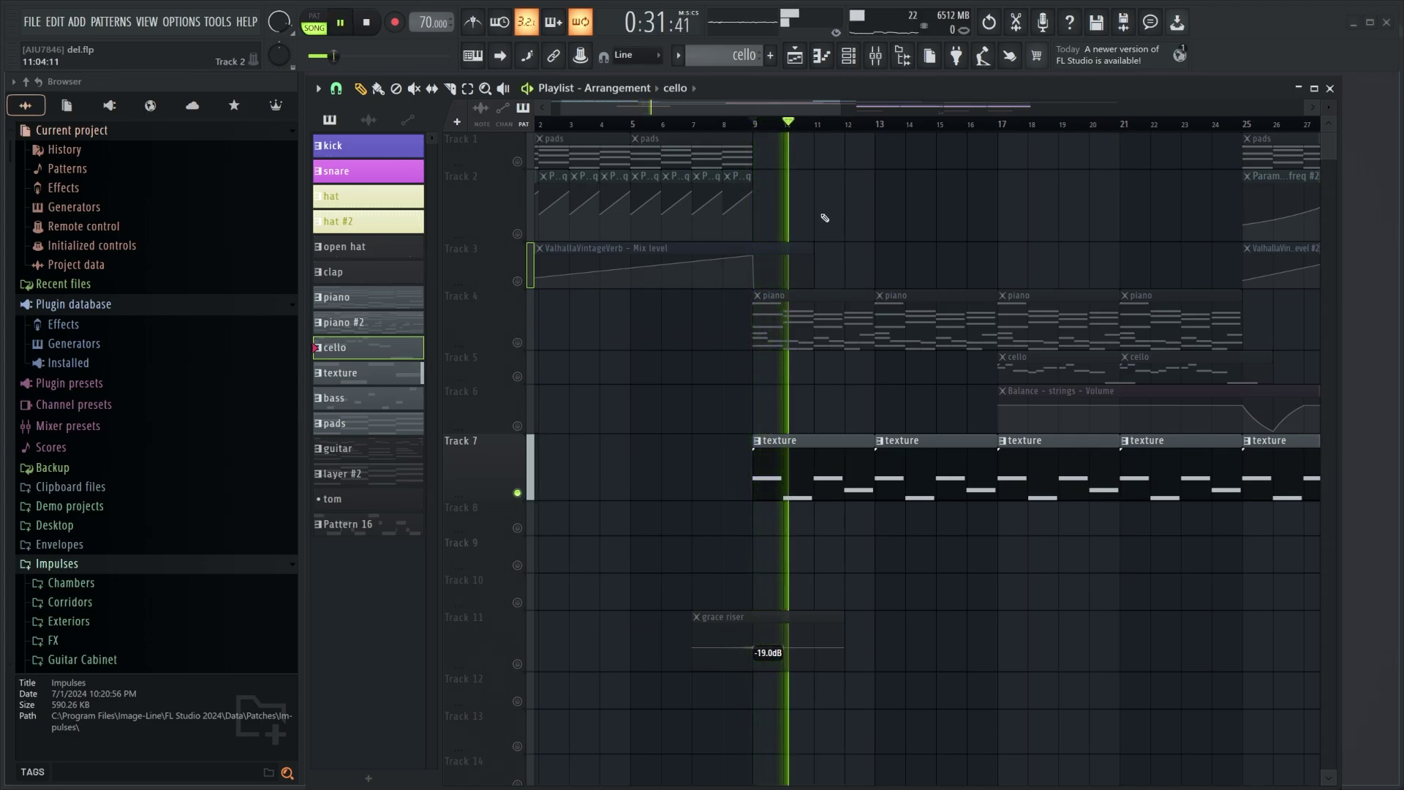
{"action": "scroll", "coordinate": [812, 217], "scroll_direction": "down", "scroll_amount": 1}
{"action": "scroll", "coordinate": [812, 217], "scroll_direction": "down", "scroll_amount": 1}
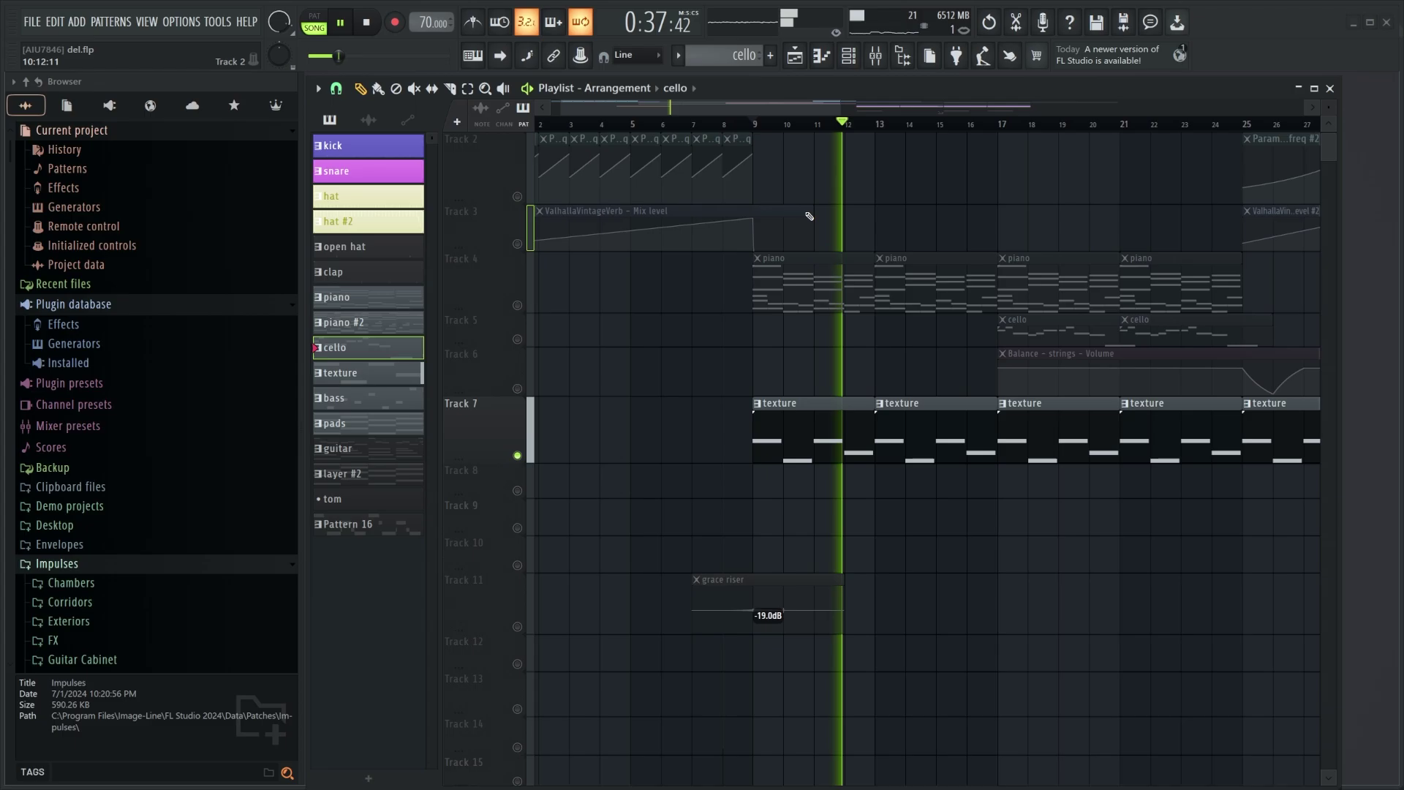
{"action": "key", "text": "space"}
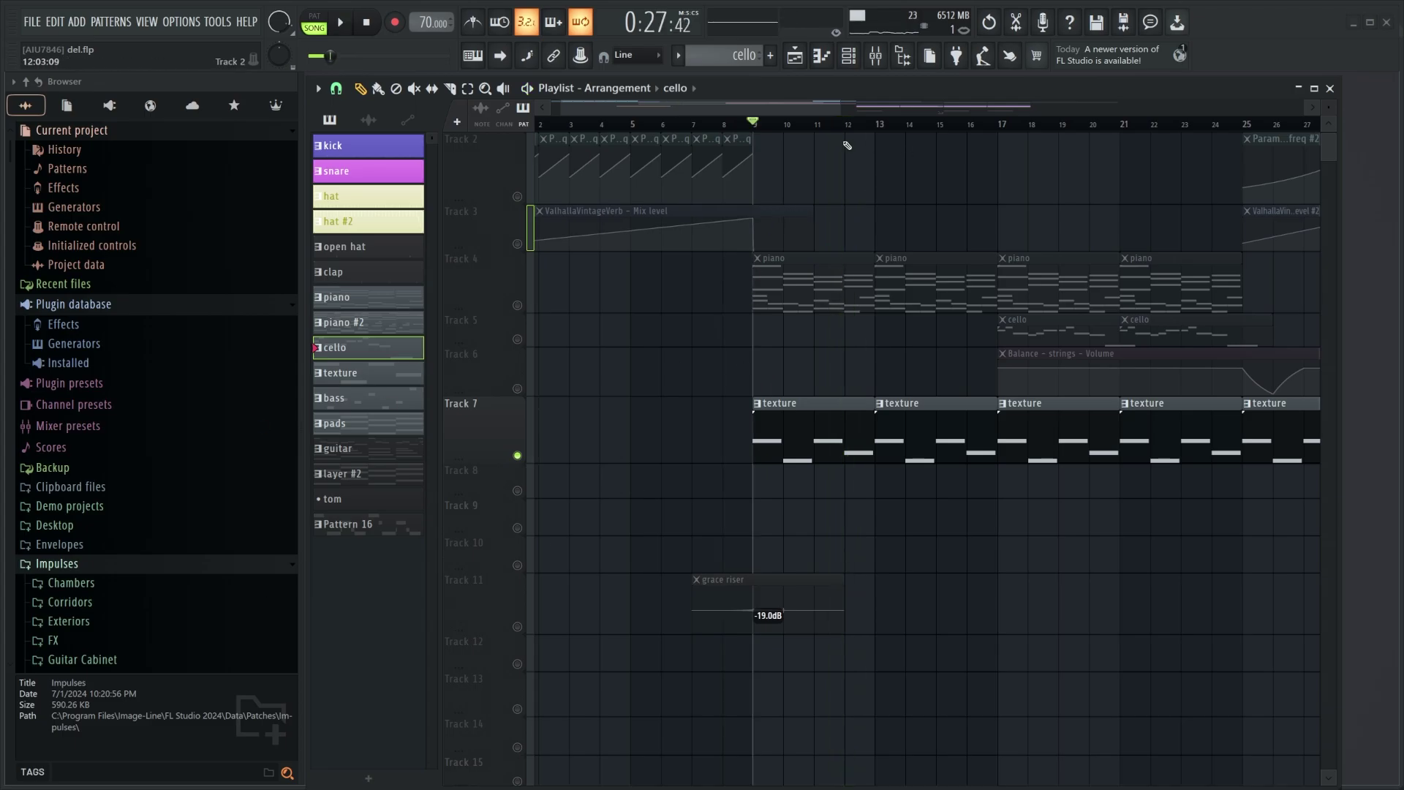
Step: Solo the bass on Track 8 and play back the bass pattern in its piano roll
{"action": "left_click_drag", "start_coordinate": [860, 113], "coordinate": [981, 139]}
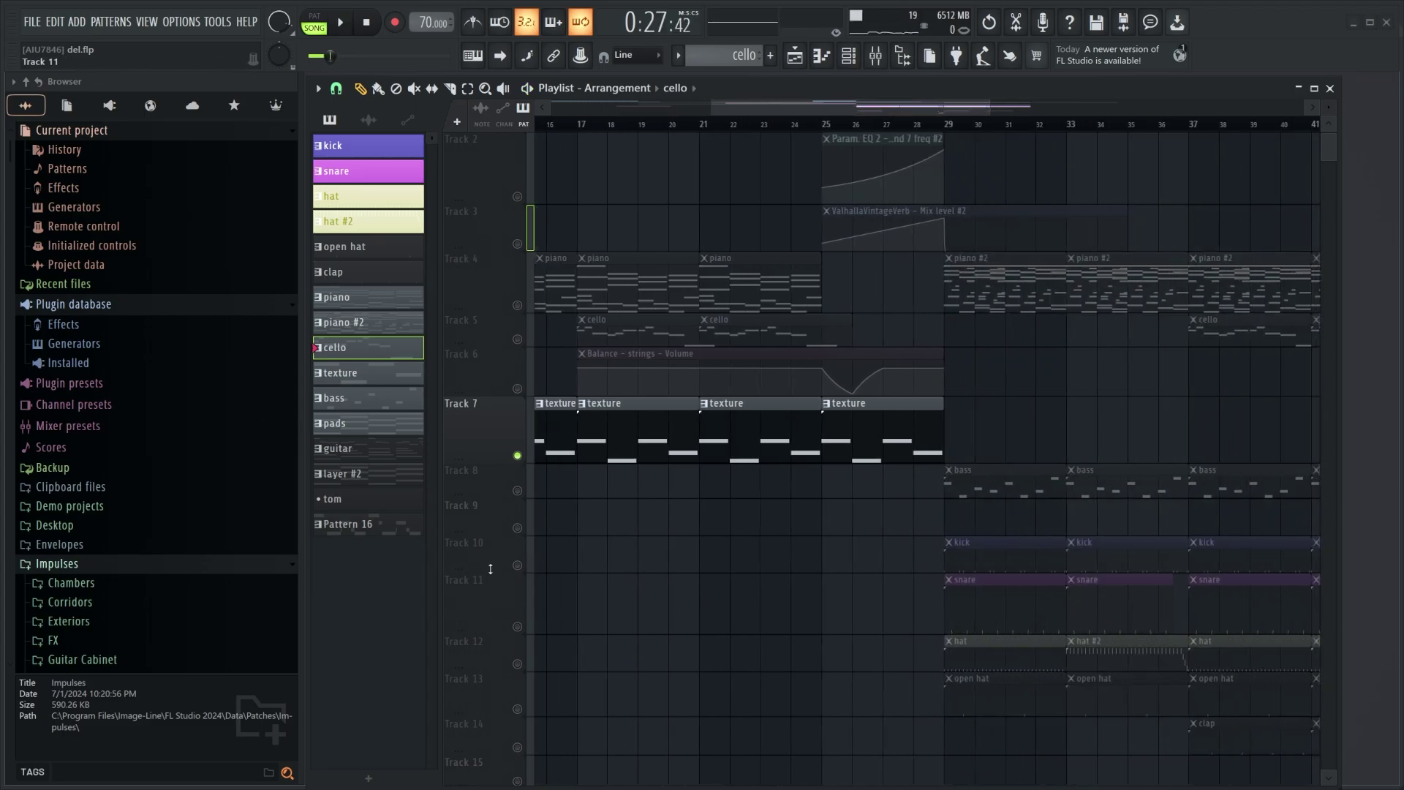
{"action": "left_click", "coordinate": [510, 474]}
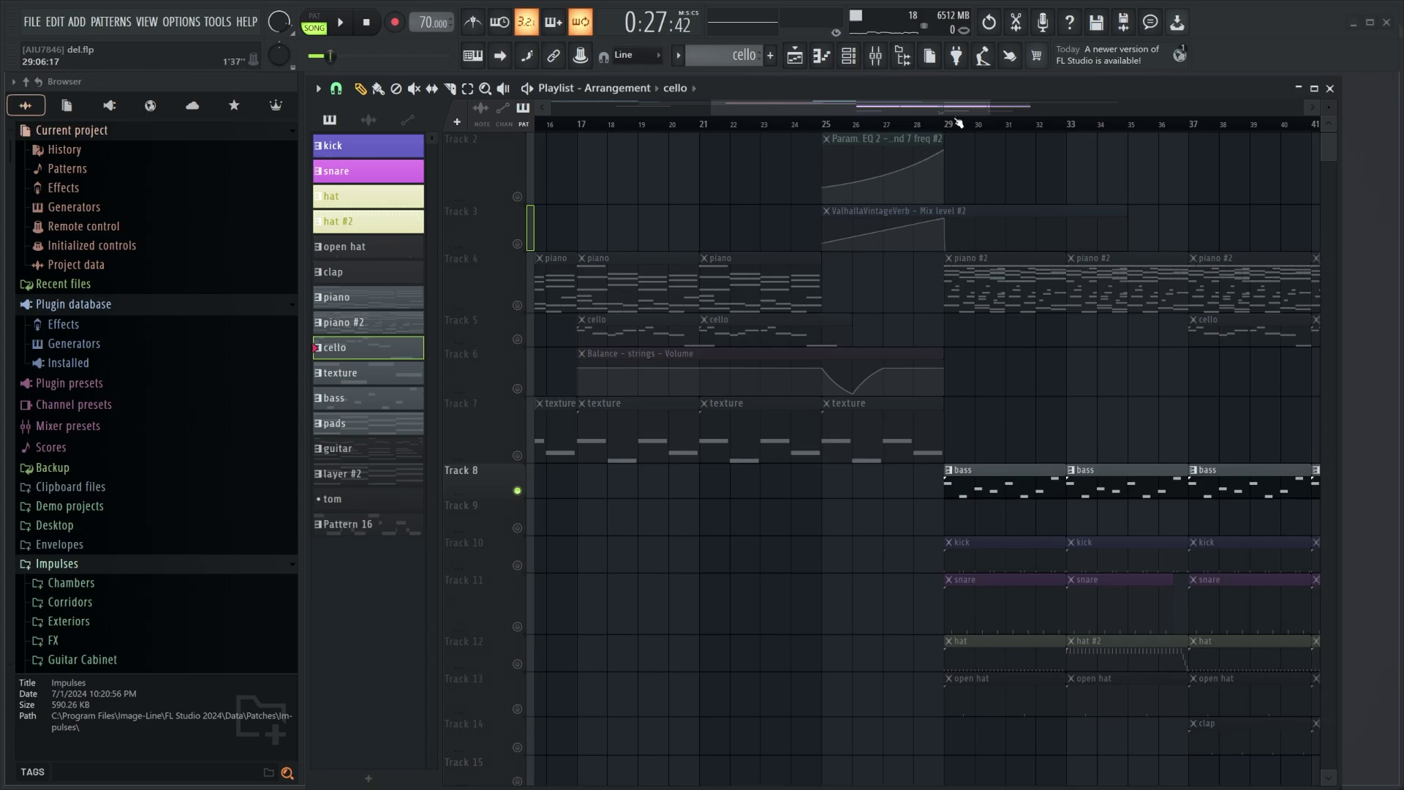
{"action": "double_click", "coordinate": [966, 478]}
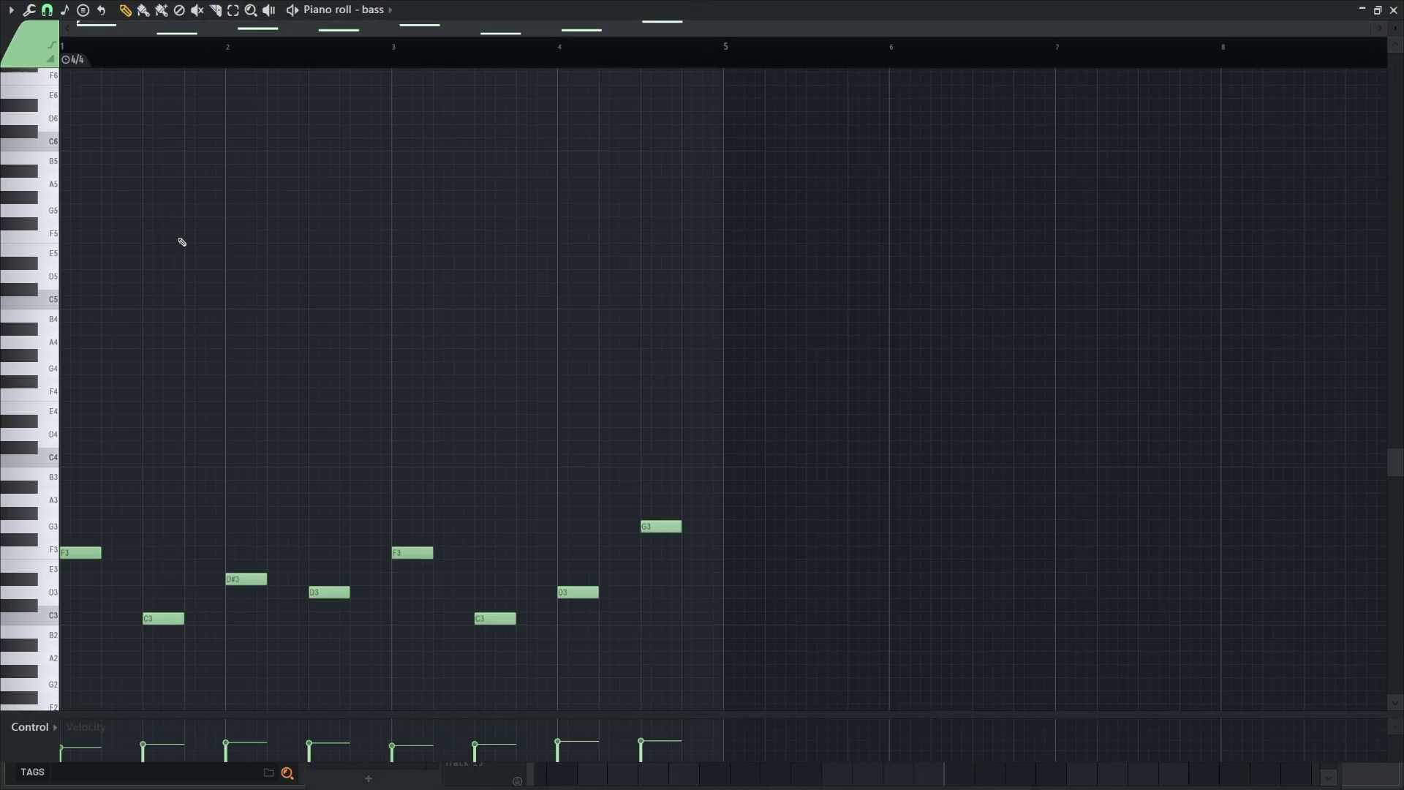
{"action": "scroll", "coordinate": [172, 243], "scroll_direction": "down", "scroll_amount": 5}
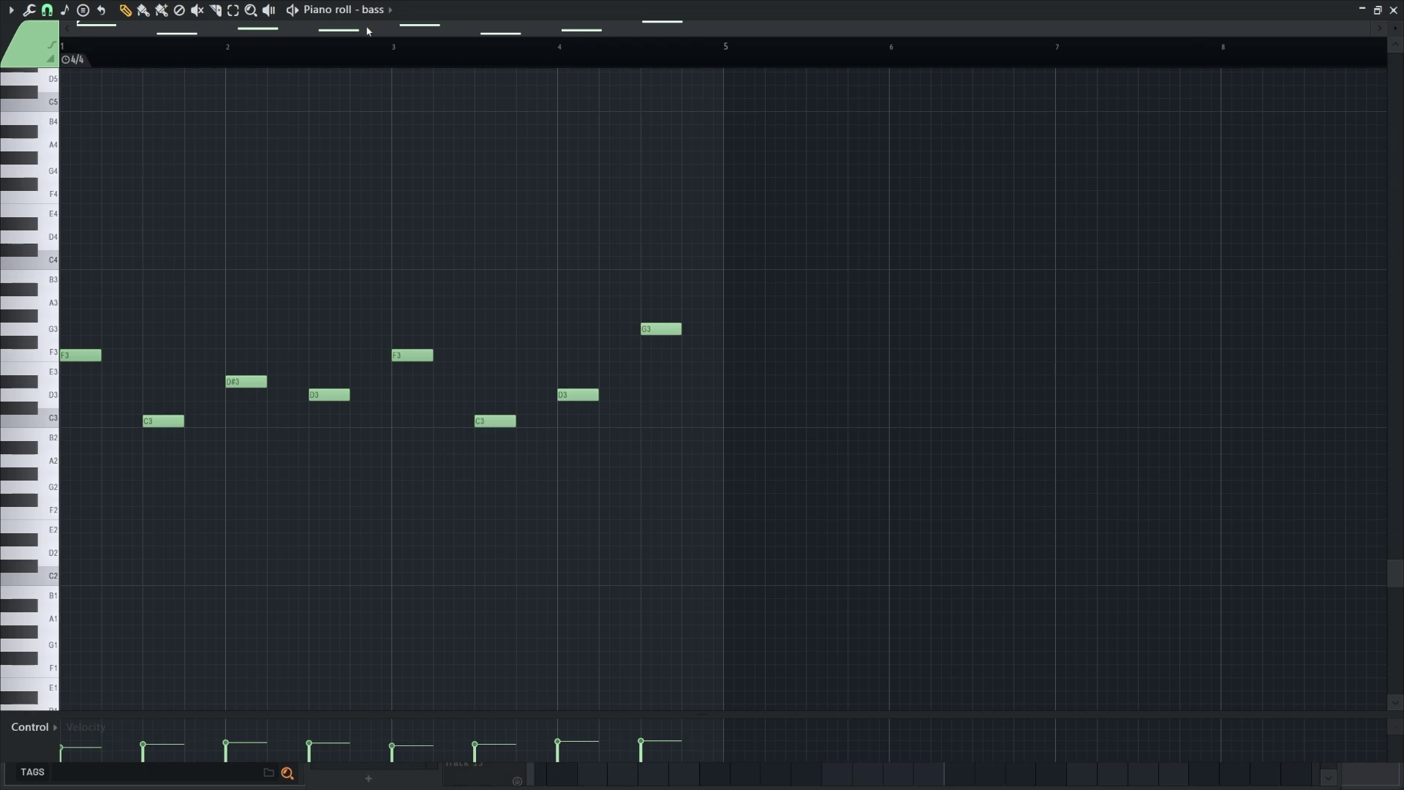
{"action": "key", "text": "space"}
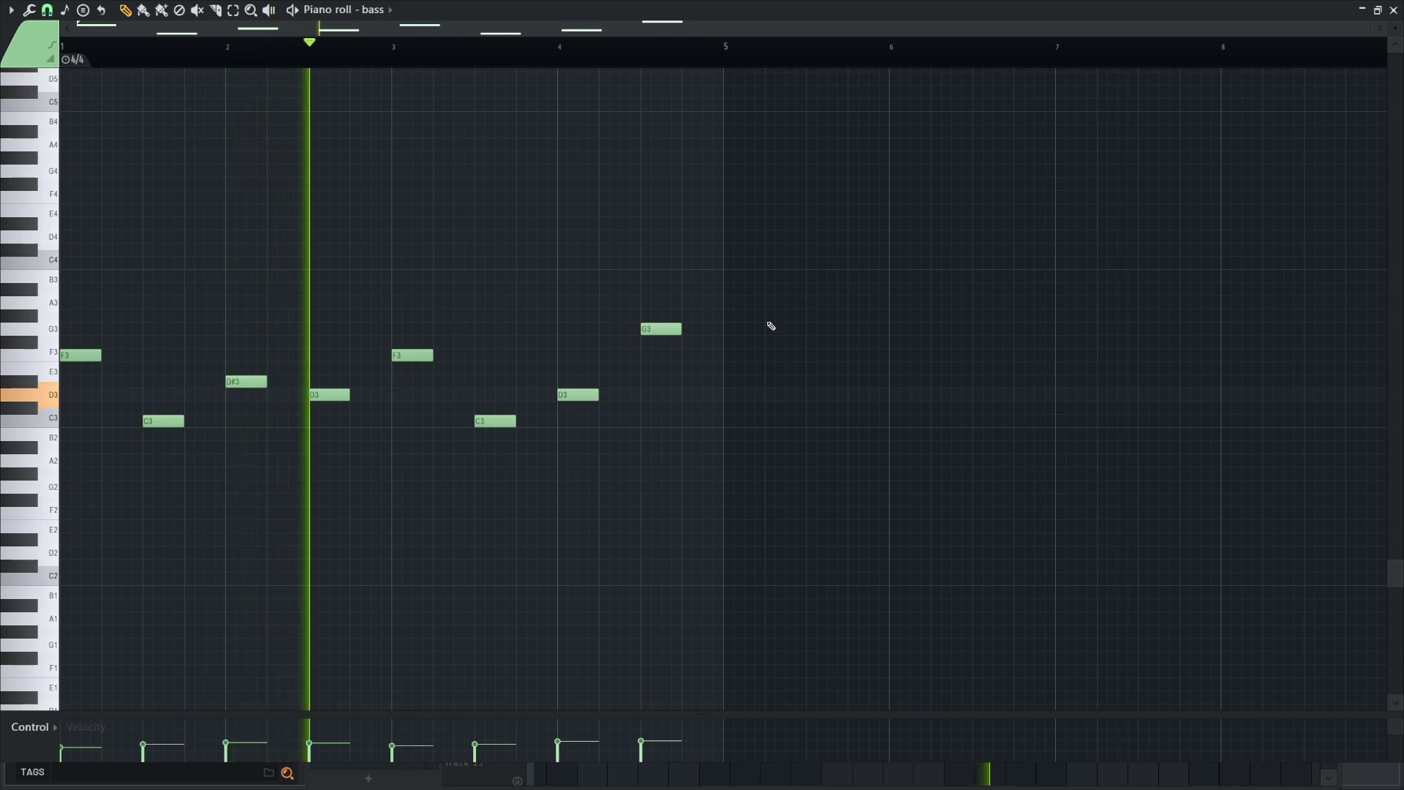
{"action": "key", "text": "space"}
{"action": "left_click", "coordinate": [1395, 10]}
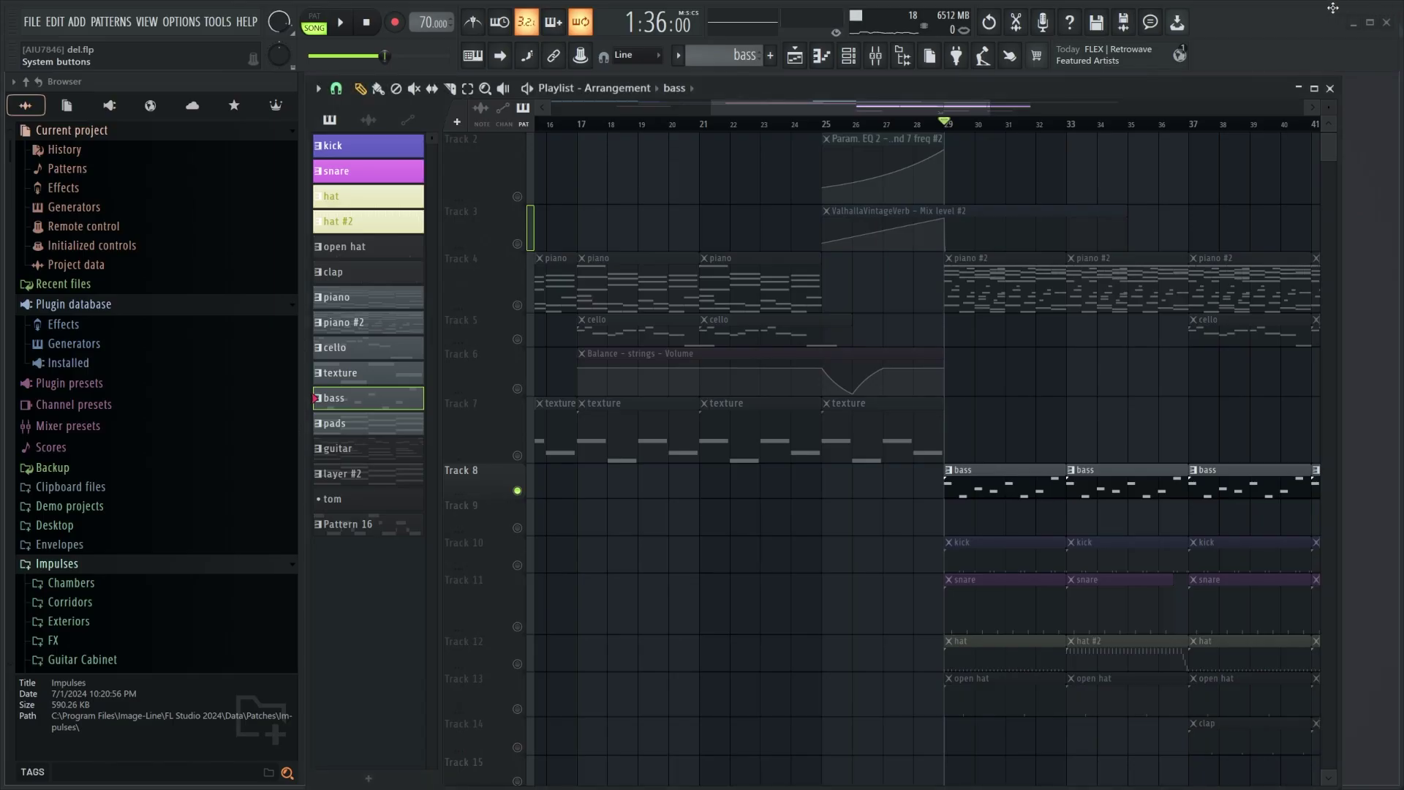
Step: Inspect the Kontakt instrument loaded on the bass channel
{"action": "key", "text": "F6"}
{"action": "left_click", "coordinate": [524, 426]}
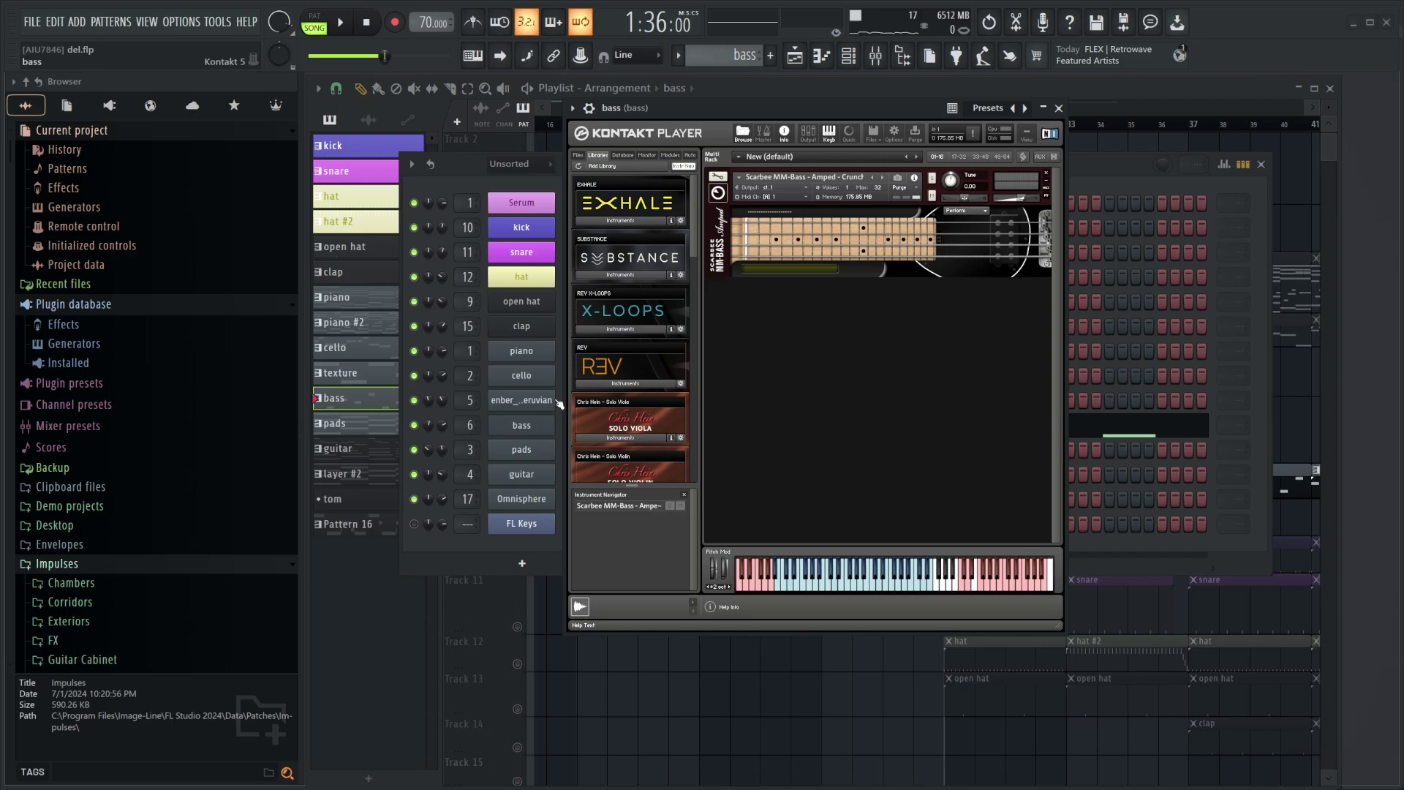
{"action": "left_click_drag", "start_coordinate": [871, 116], "coordinate": [843, 139]}
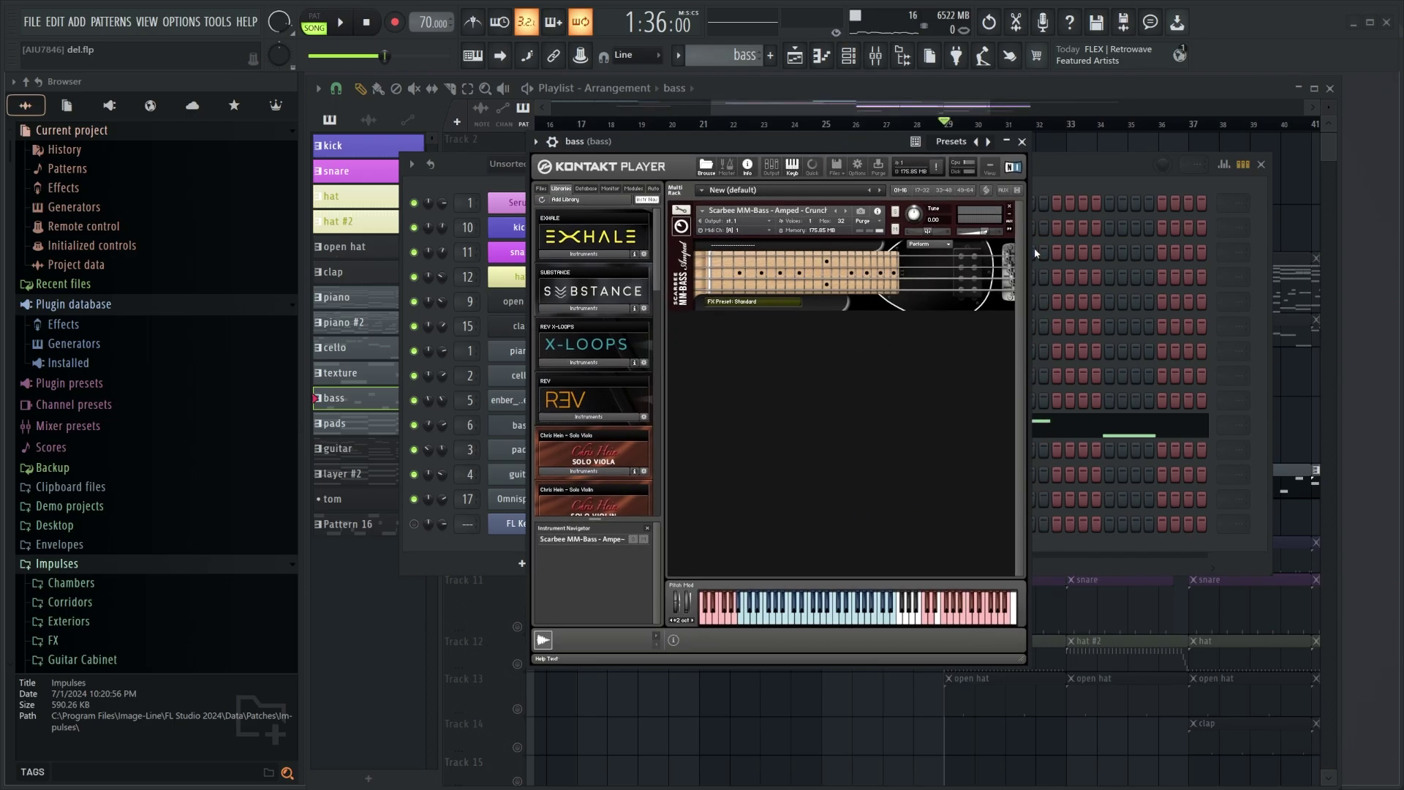
{"action": "left_click", "coordinate": [1023, 144]}
Step: Examine the Fruity Limiter and Fruity Parametric EQ 2 settings on the bass mixer track and return to the playlist
{"action": "key", "text": "F9"}
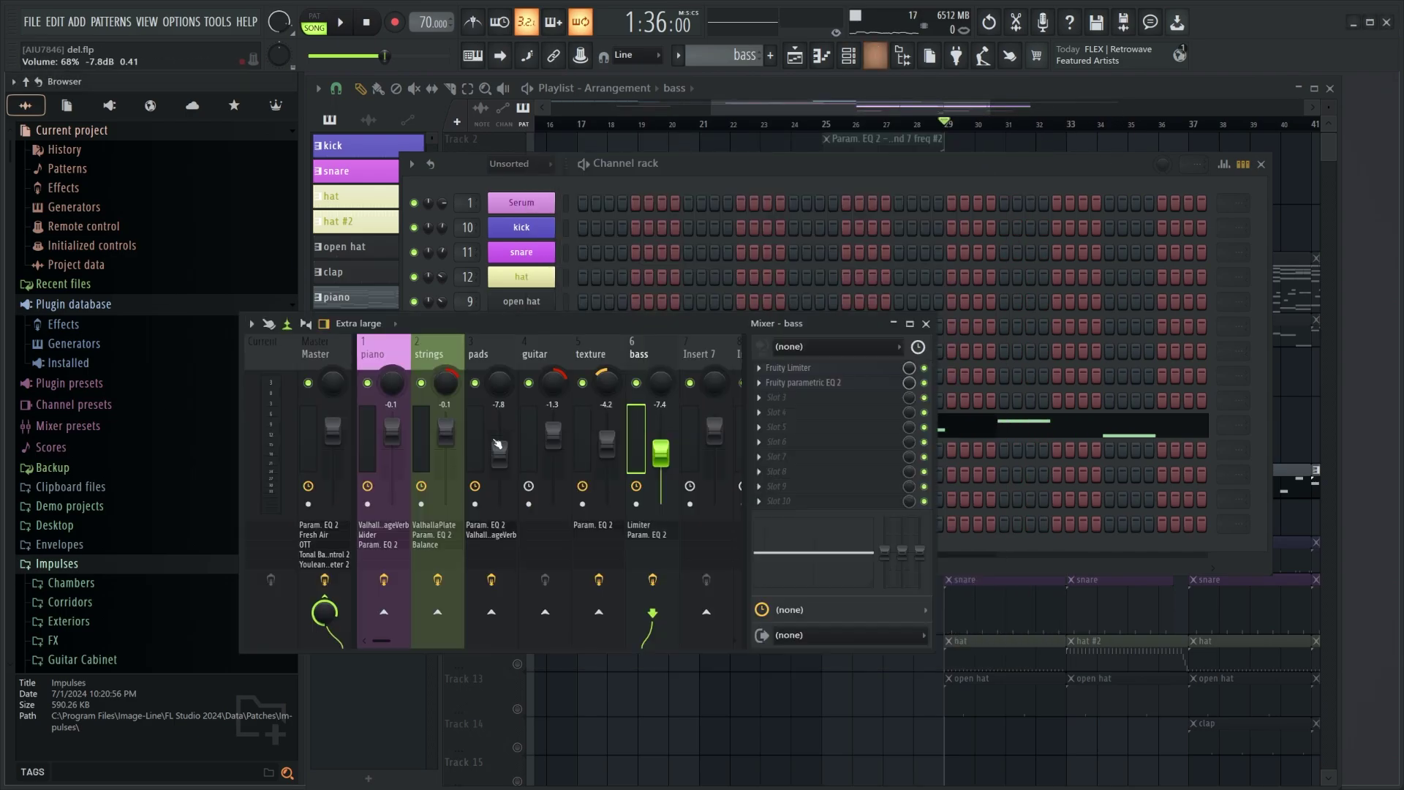
{"action": "left_click", "coordinate": [774, 369]}
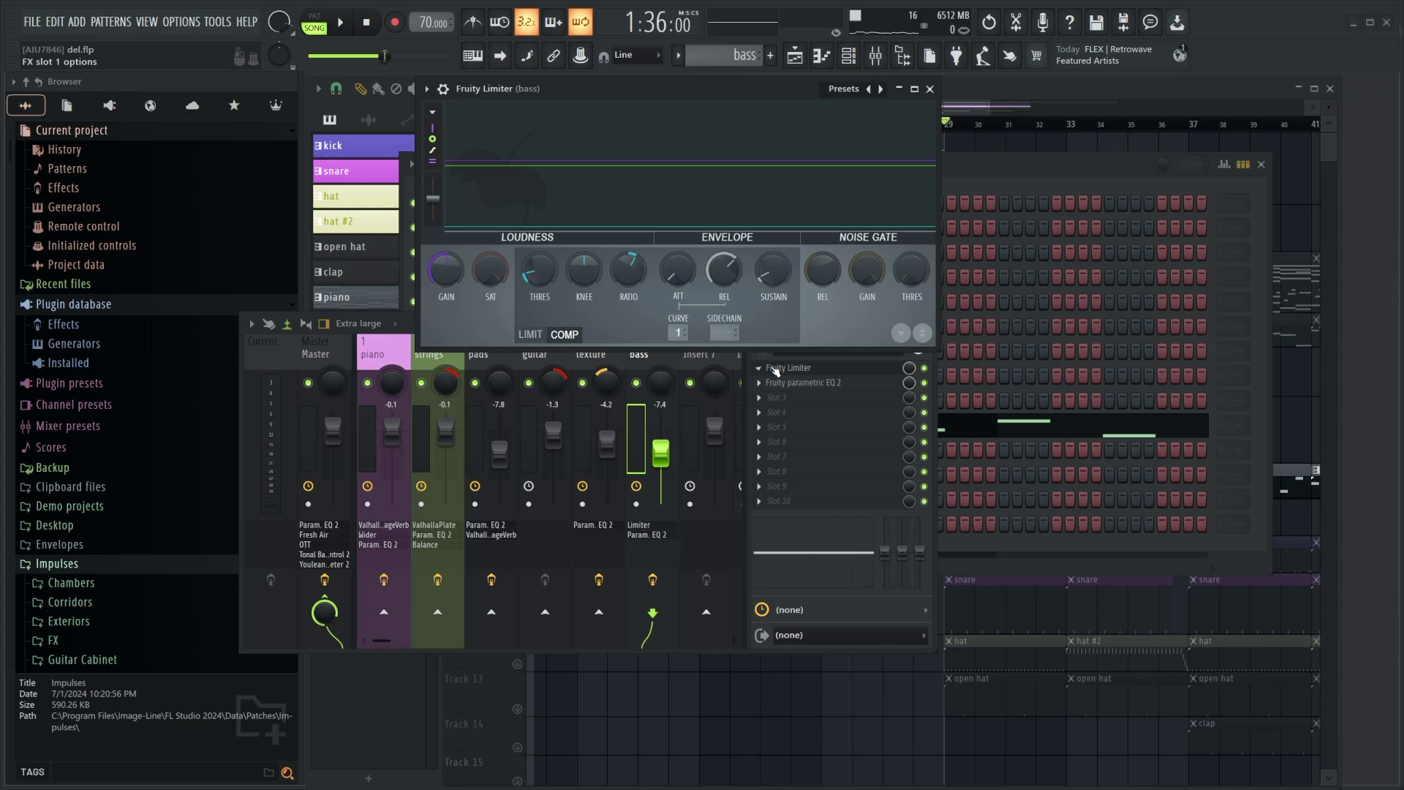
{"action": "left_click", "coordinate": [824, 383]}
{"action": "key", "text": "F5"}
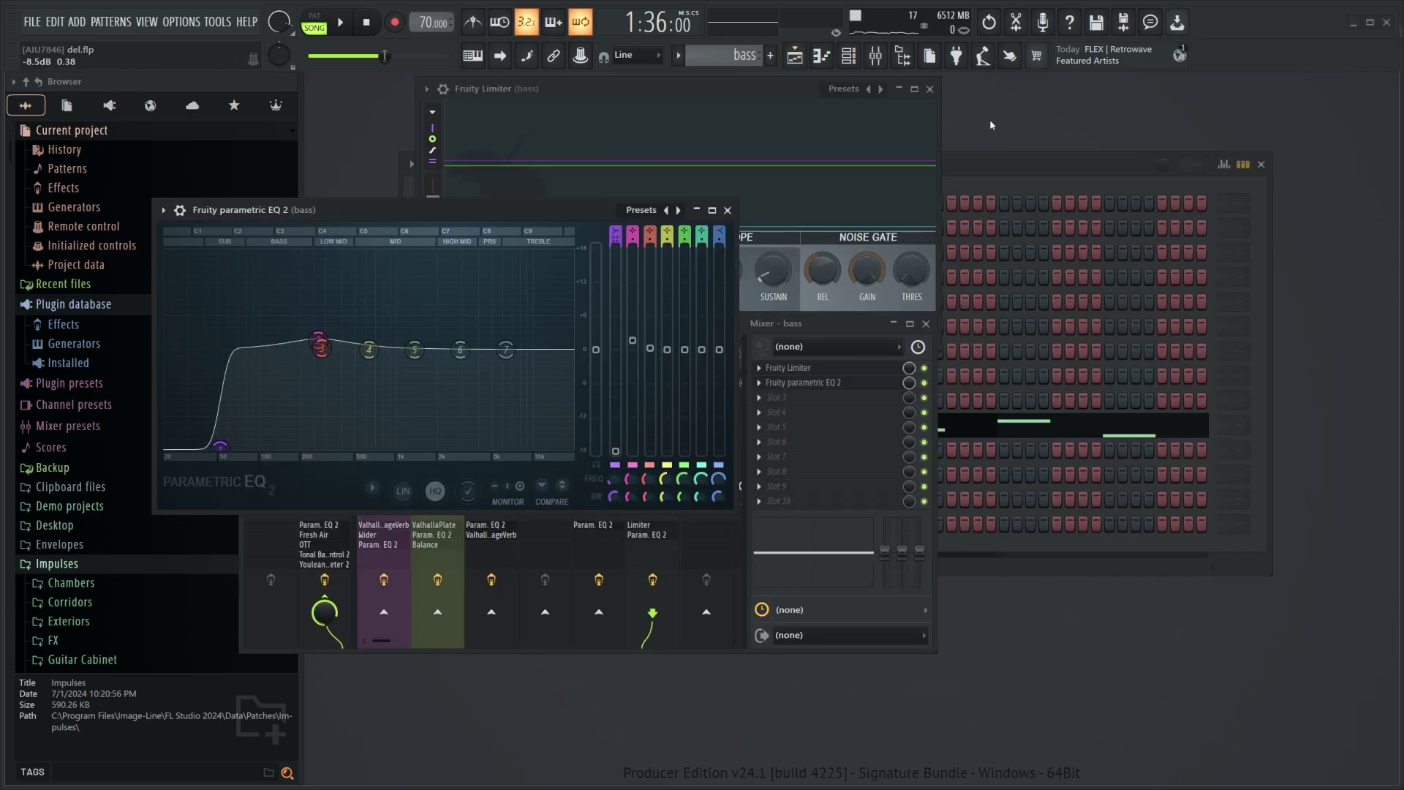
{"action": "left_click", "coordinate": [805, 57]}
Step: Switch the solo from the bass to the guitar on Track 16 and play back the guitar pattern in its piano roll
{"action": "scroll", "coordinate": [975, 348], "scroll_direction": "down", "scroll_amount": 2}
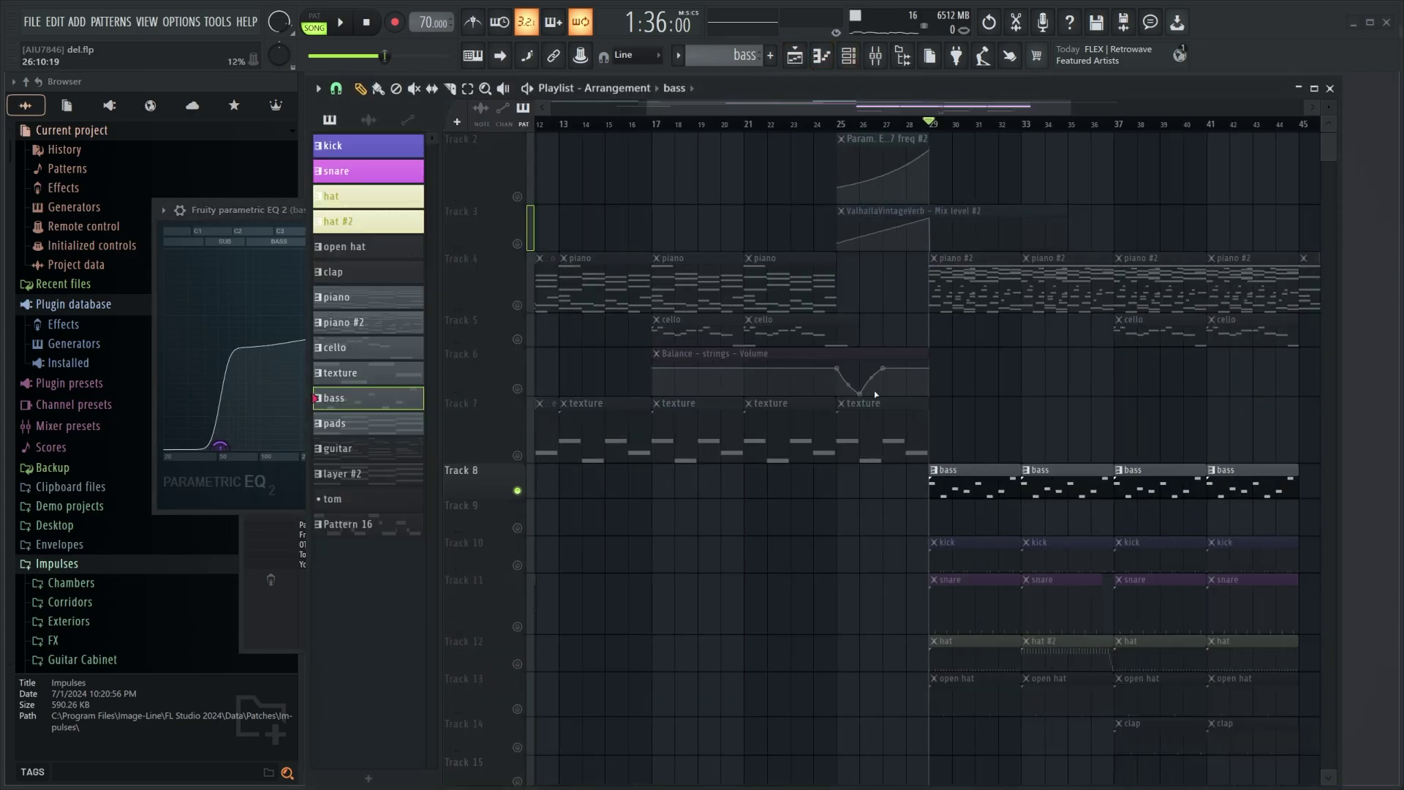
{"action": "left_click", "coordinate": [519, 492]}
{"action": "scroll", "coordinate": [951, 475], "scroll_direction": "down", "scroll_amount": 3}
{"action": "scroll", "coordinate": [944, 661], "scroll_direction": "up", "scroll_amount": 4}
{"action": "scroll", "coordinate": [984, 468], "scroll_direction": "down", "scroll_amount": 2}
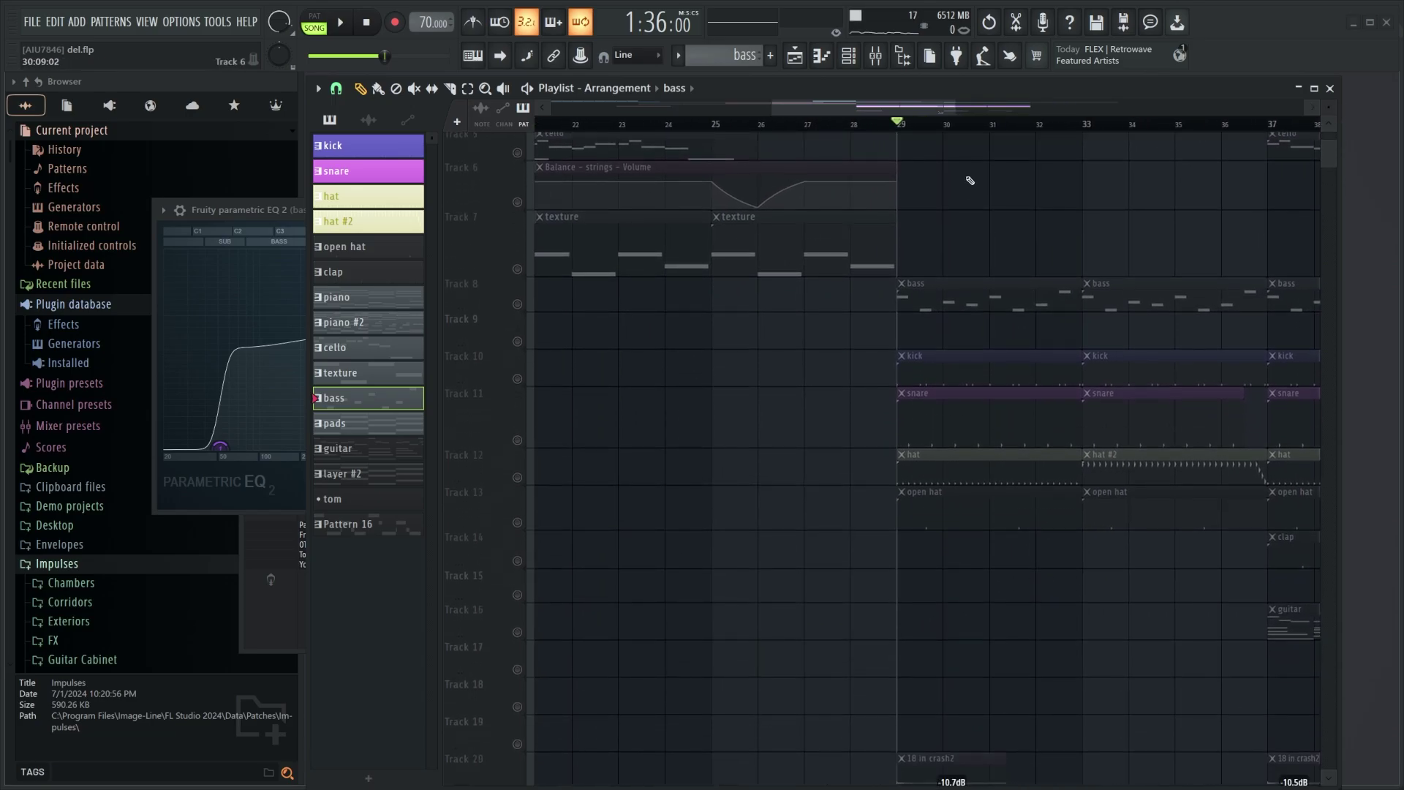
{"action": "left_click_drag", "start_coordinate": [949, 109], "coordinate": [987, 157]}
{"action": "scroll", "coordinate": [959, 382], "scroll_direction": "down", "scroll_amount": 4}
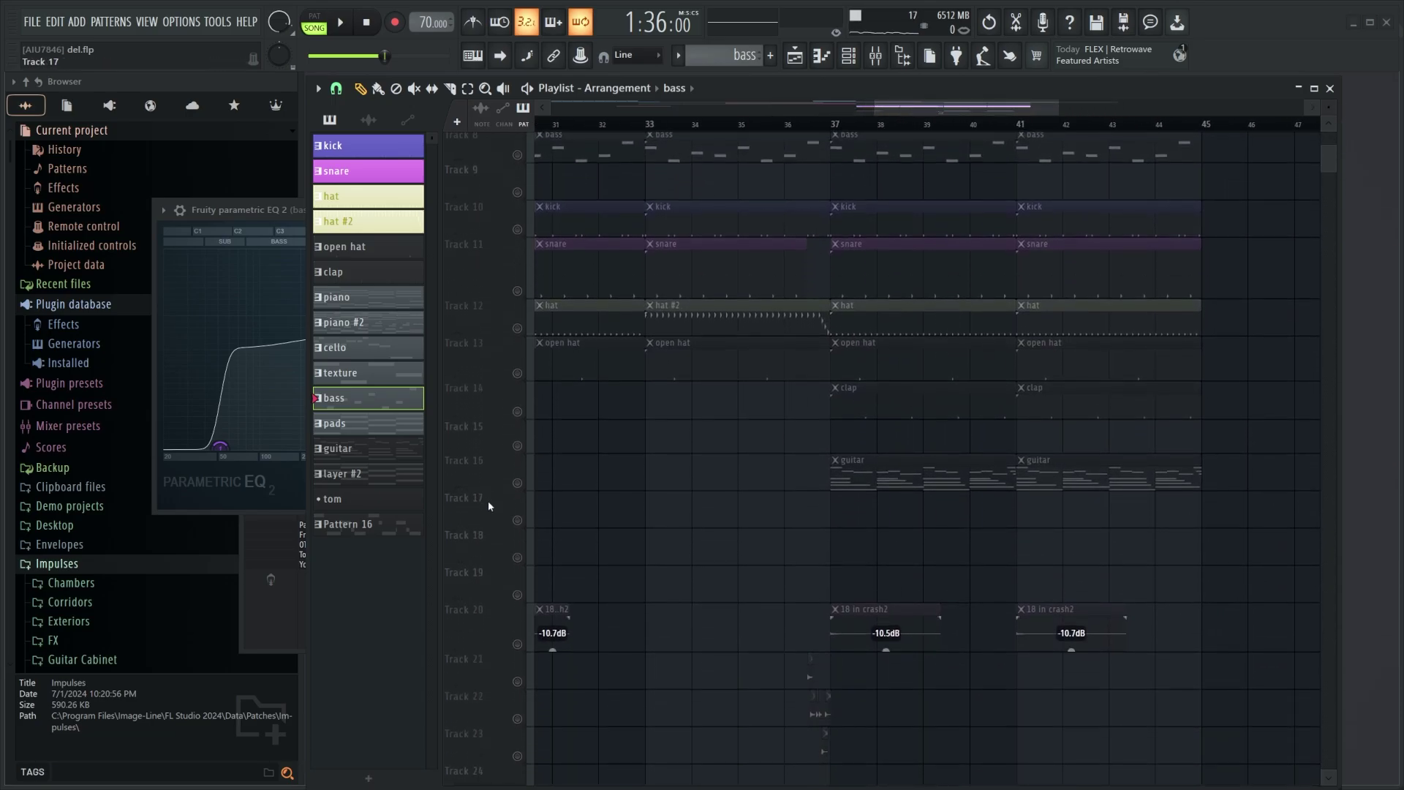
{"action": "double_click", "coordinate": [886, 479]}
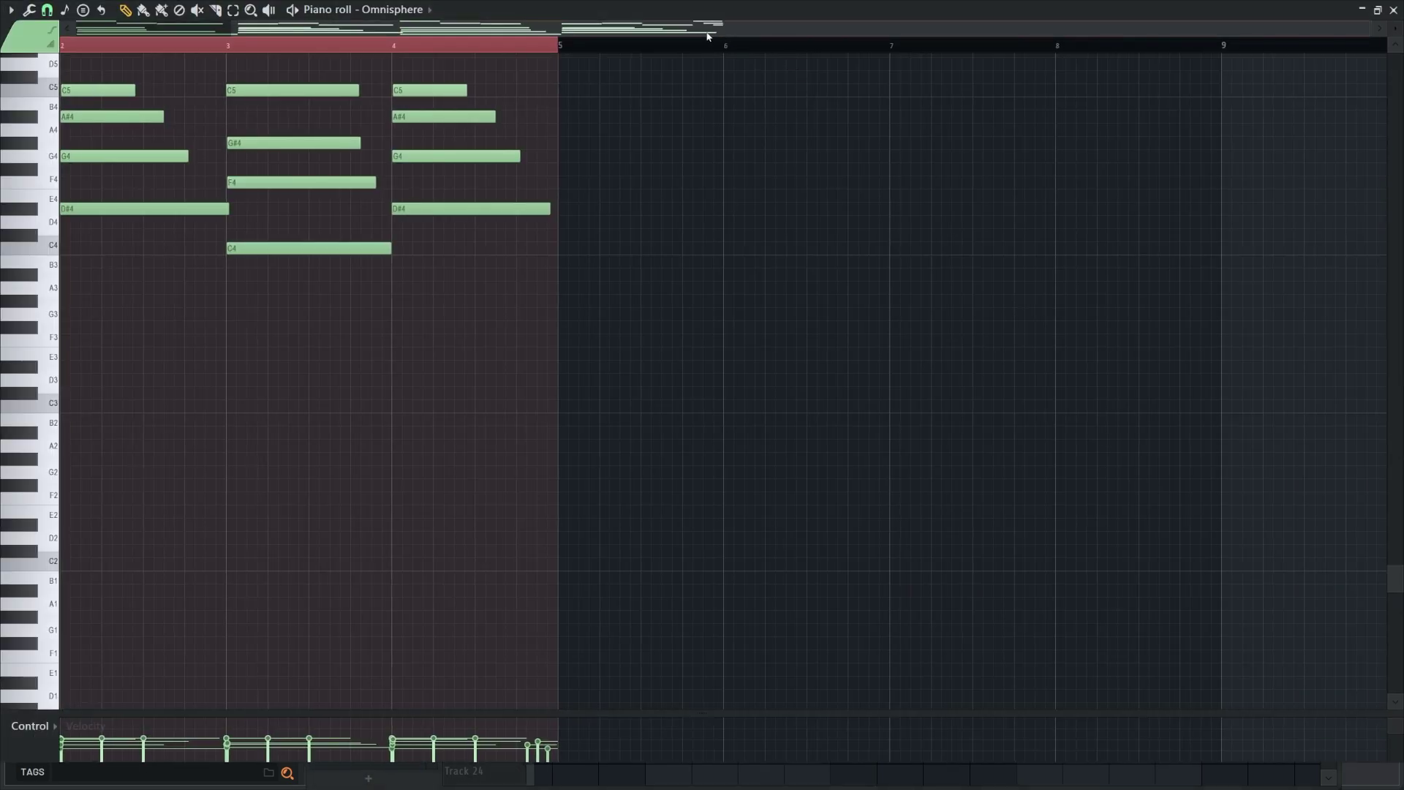
{"action": "left_click_drag", "start_coordinate": [708, 36], "coordinate": [541, 40]}
{"action": "scroll", "coordinate": [497, 296], "scroll_direction": "up", "scroll_amount": 5}
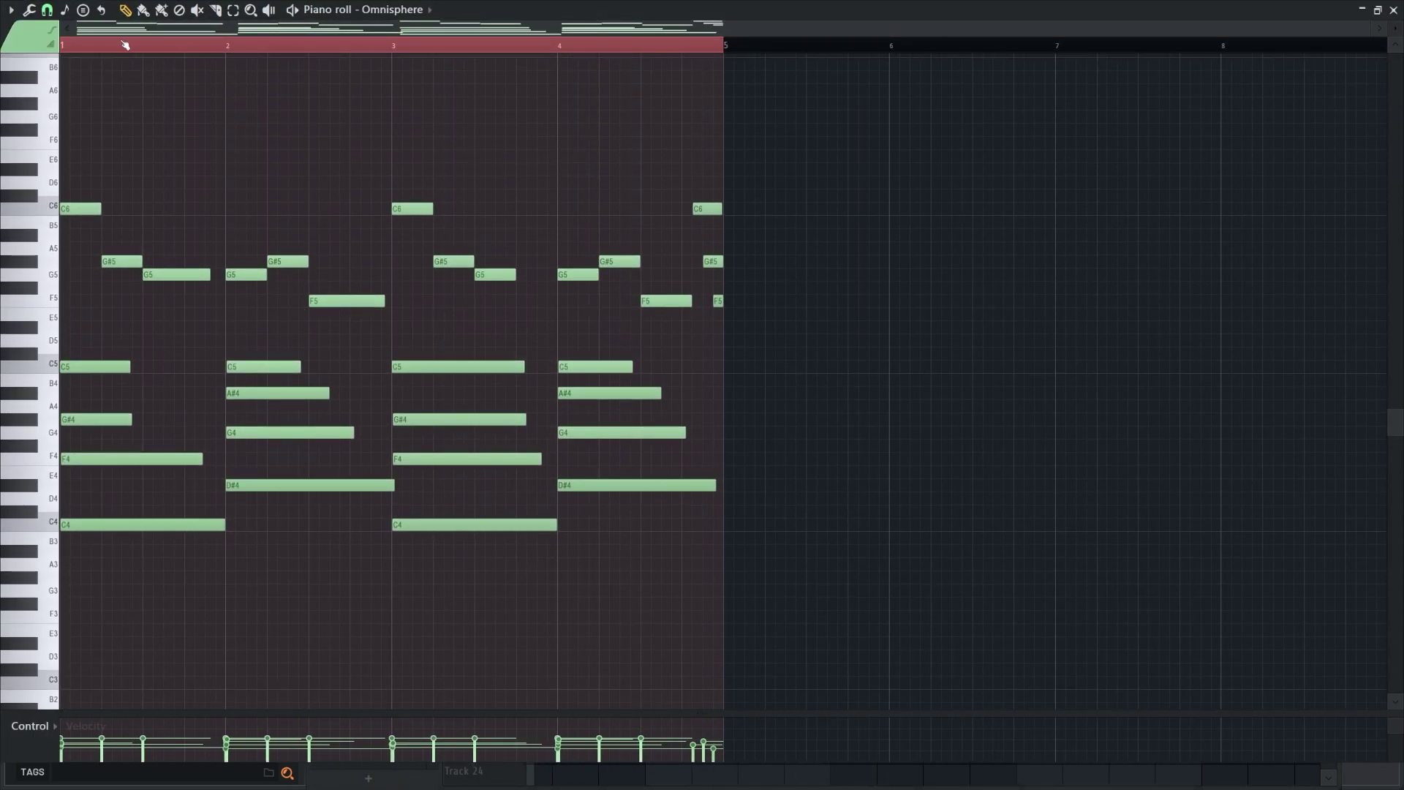
{"action": "key", "text": "space"}
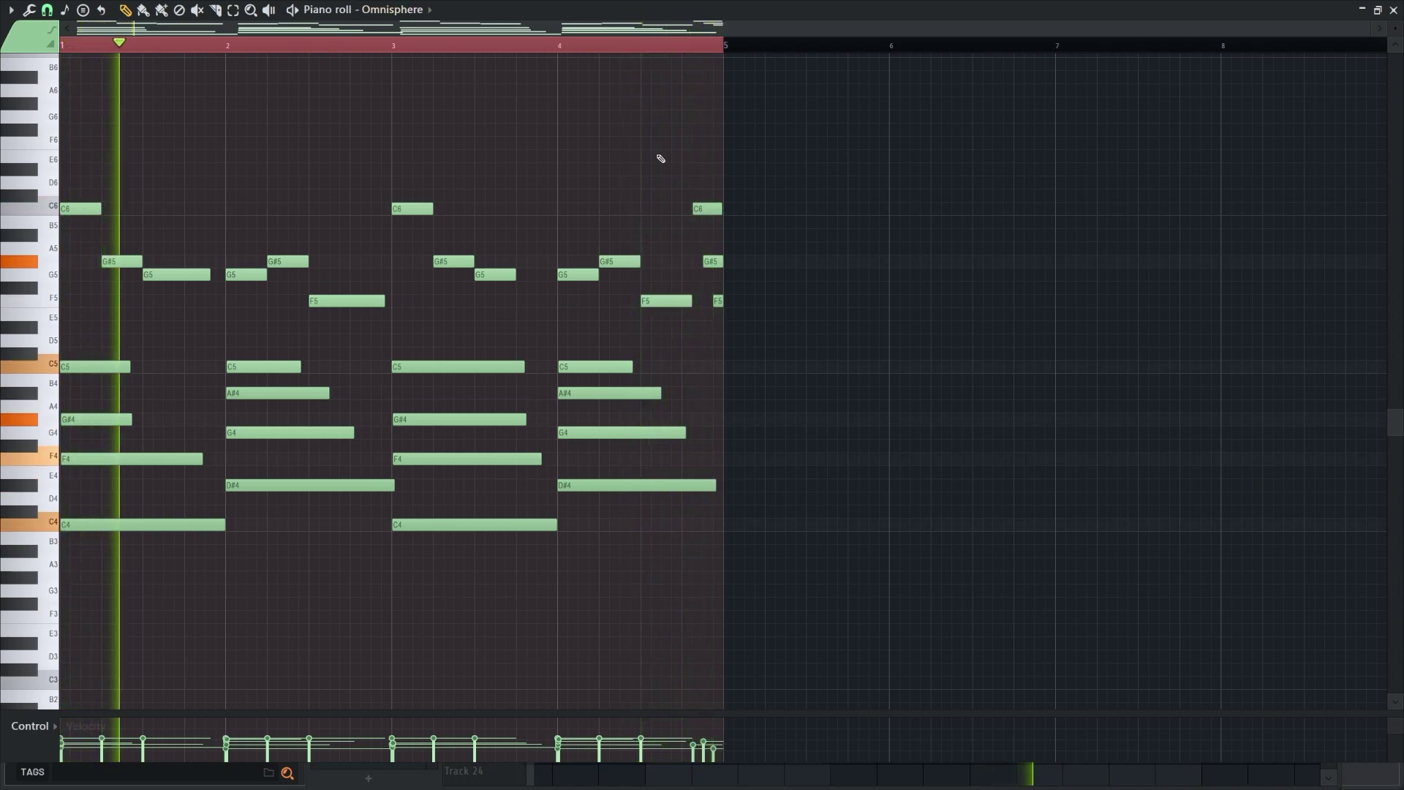
{"action": "key", "text": "space"}
Step: Highlight the guitar pattern's lower chord notes and its upper melody notes in turn, and close the piano roll
{"action": "left_click_drag", "start_coordinate": [643, 542], "coordinate": [63, 335]}
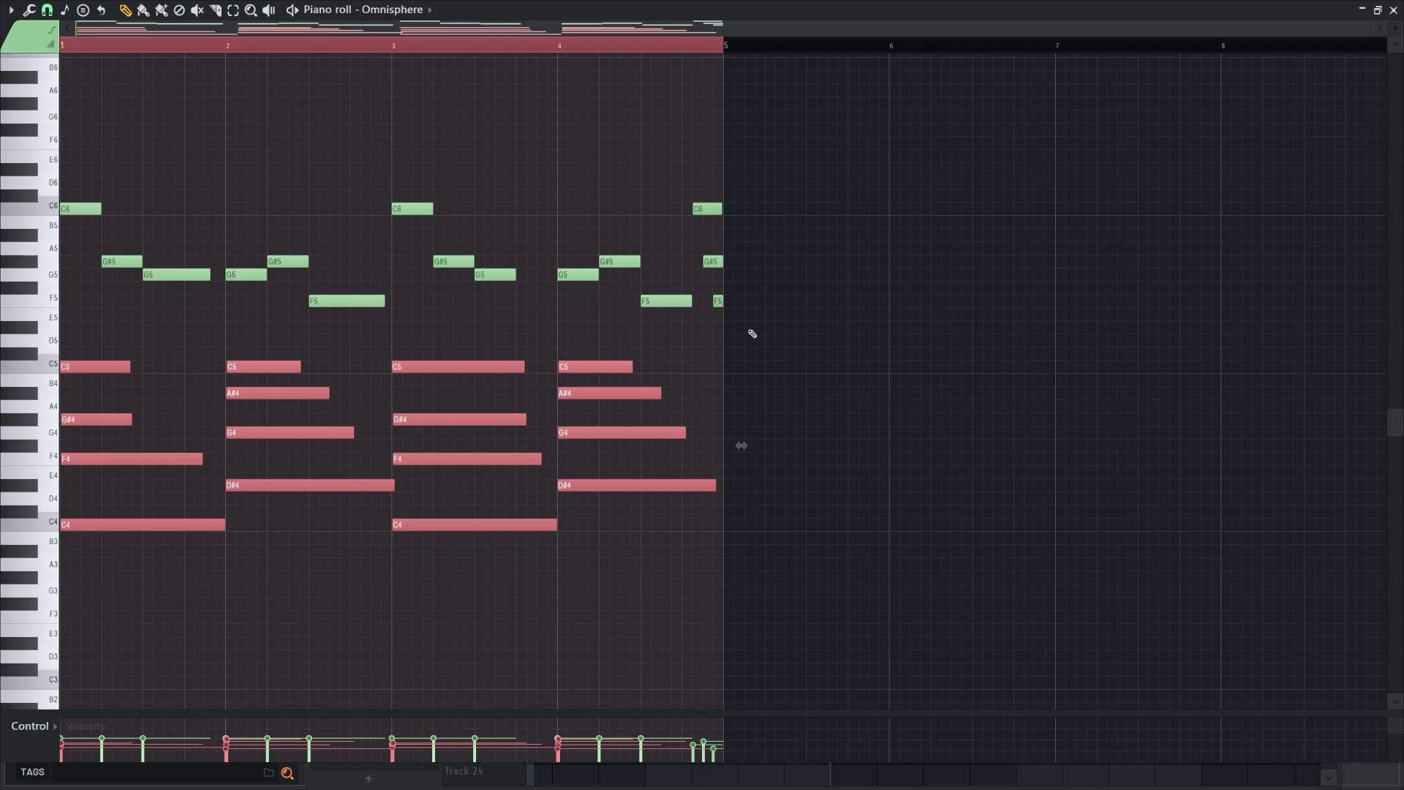
{"action": "left_click_drag", "start_coordinate": [781, 320], "coordinate": [59, 113]}
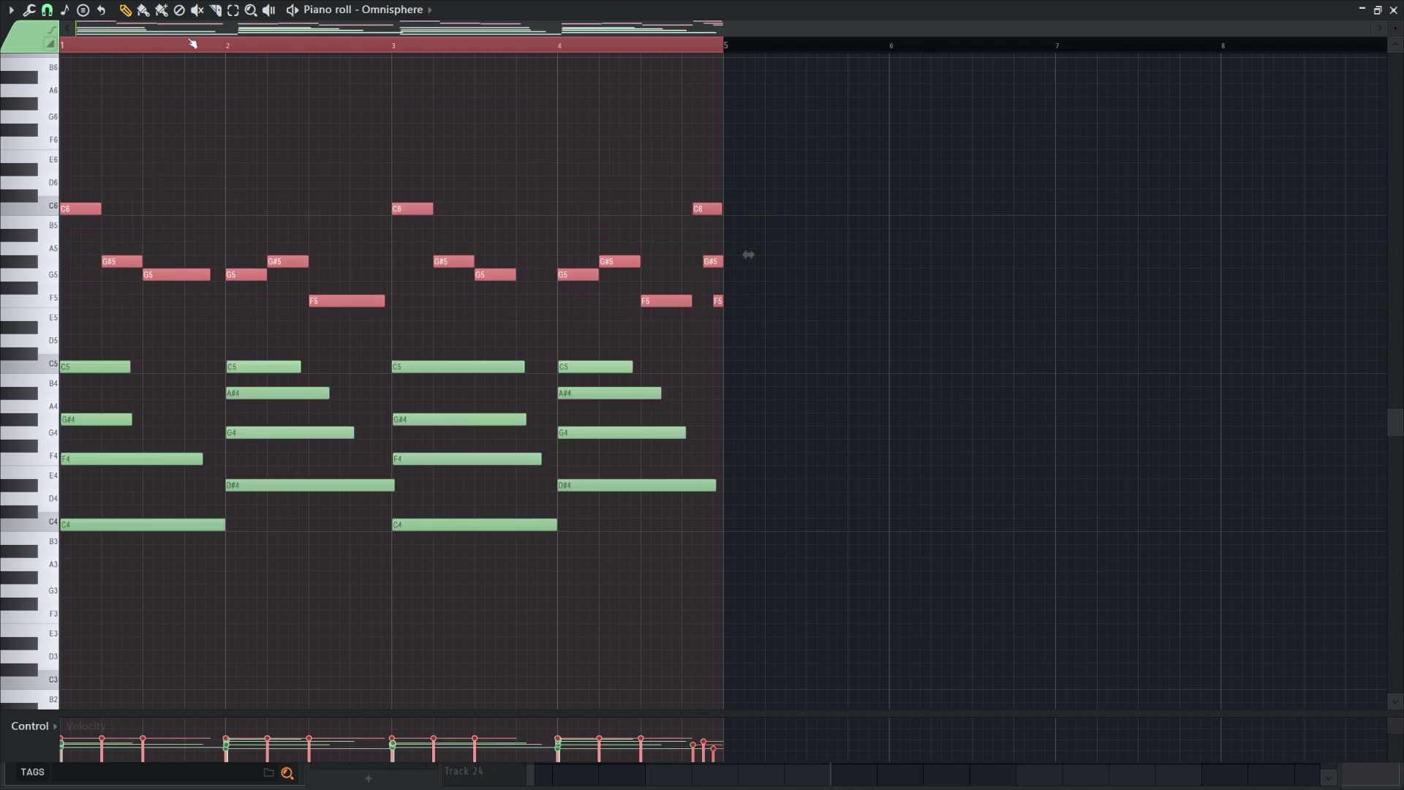
{"action": "left_click", "coordinate": [1394, 10]}
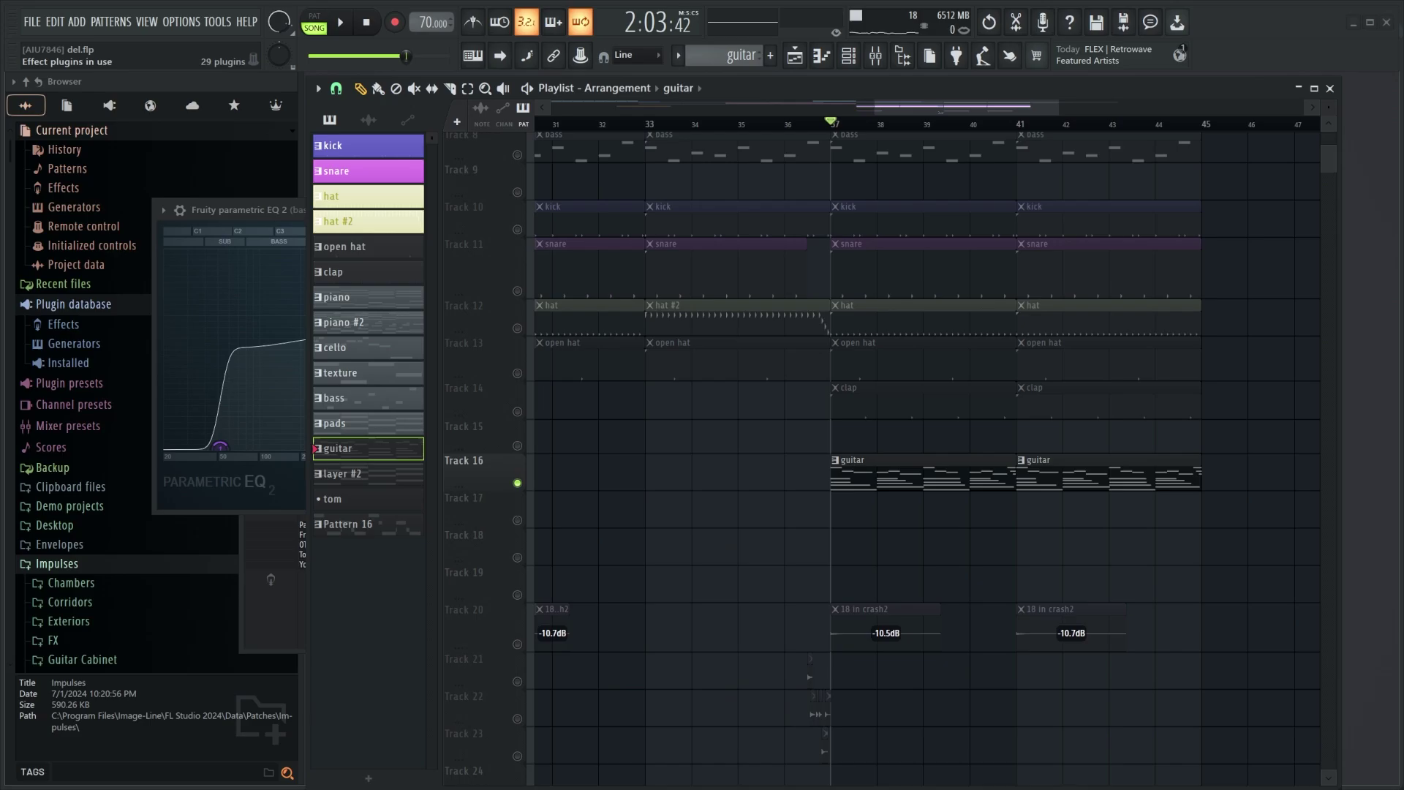
Step: Inspect the Omnisphere patch used by the guitar pattern
{"action": "scroll", "coordinate": [981, 609], "scroll_direction": "up", "scroll_amount": 2}
{"action": "key", "text": "F6"}
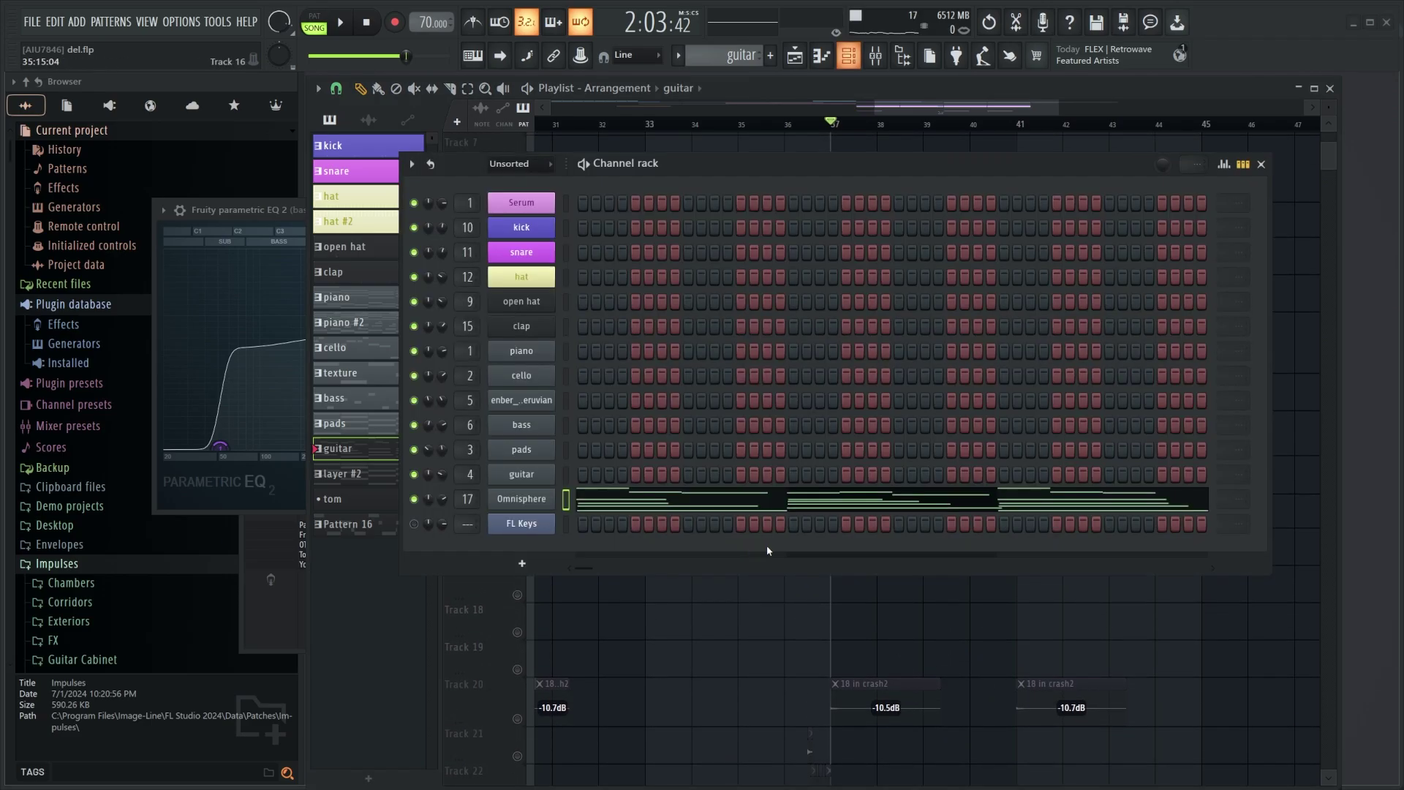
{"action": "left_click", "coordinate": [523, 504]}
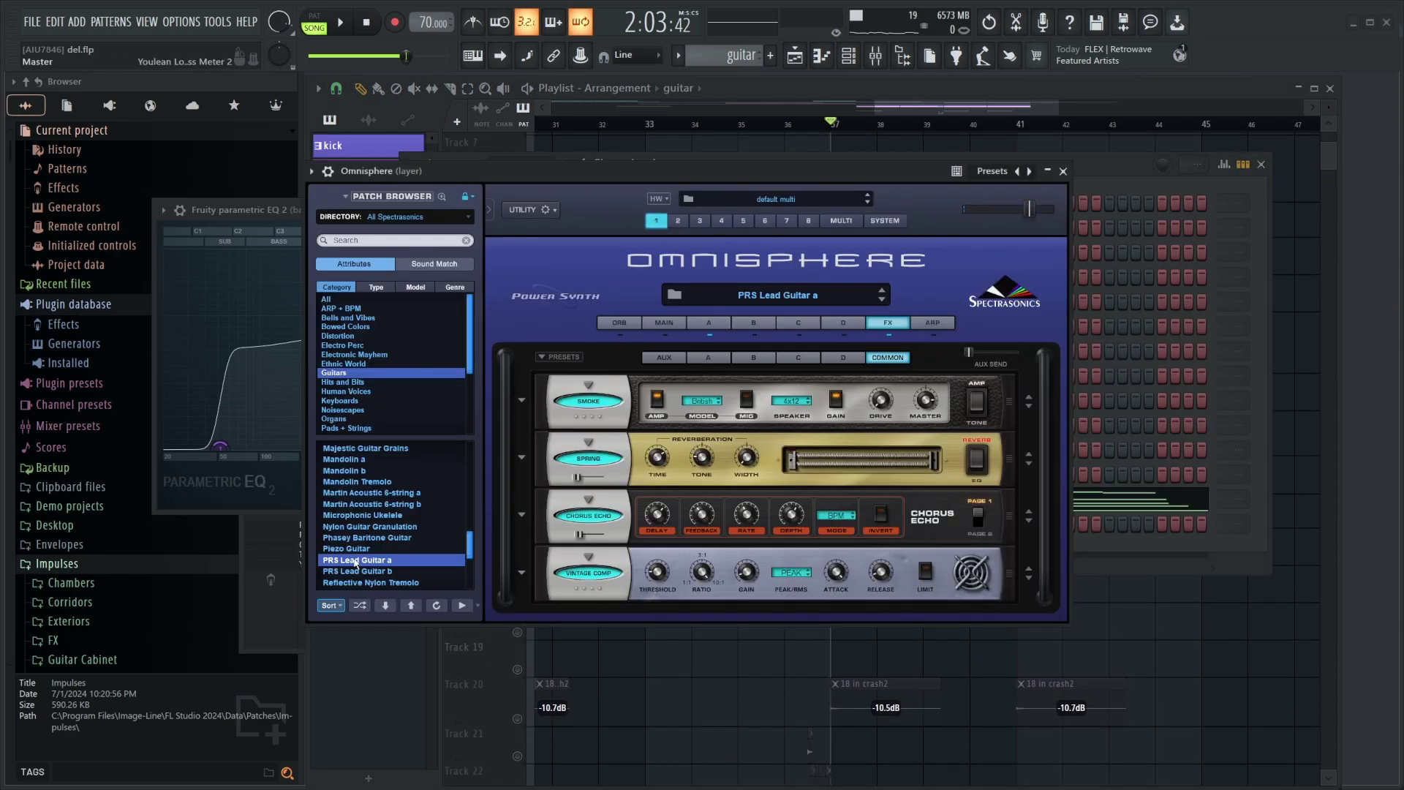
{"action": "left_click", "coordinate": [1063, 171]}
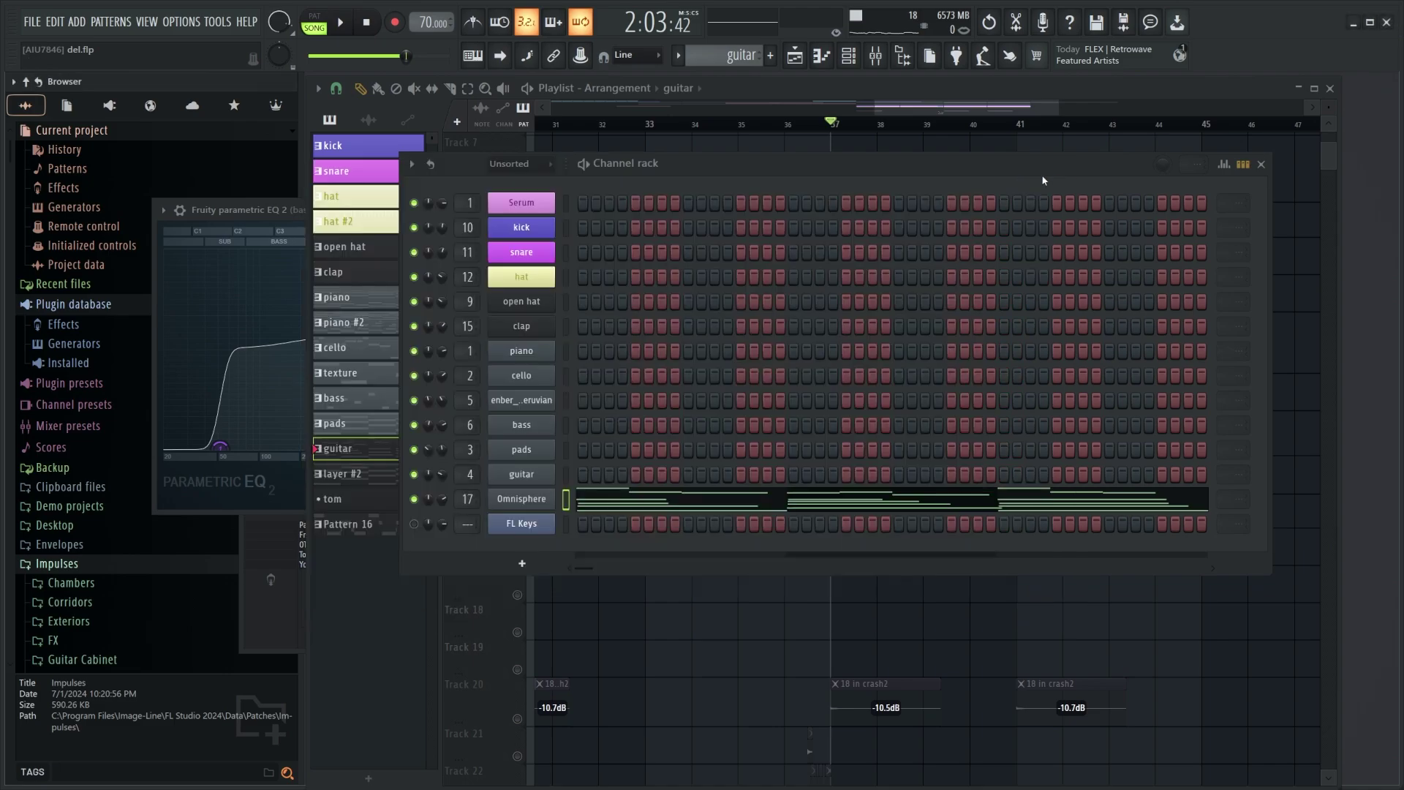
Step: Examine the Fruity Reeverb 2 and Fruity Parametric EQ 2 settings on the layer mixer track
{"action": "left_click", "coordinate": [875, 55]}
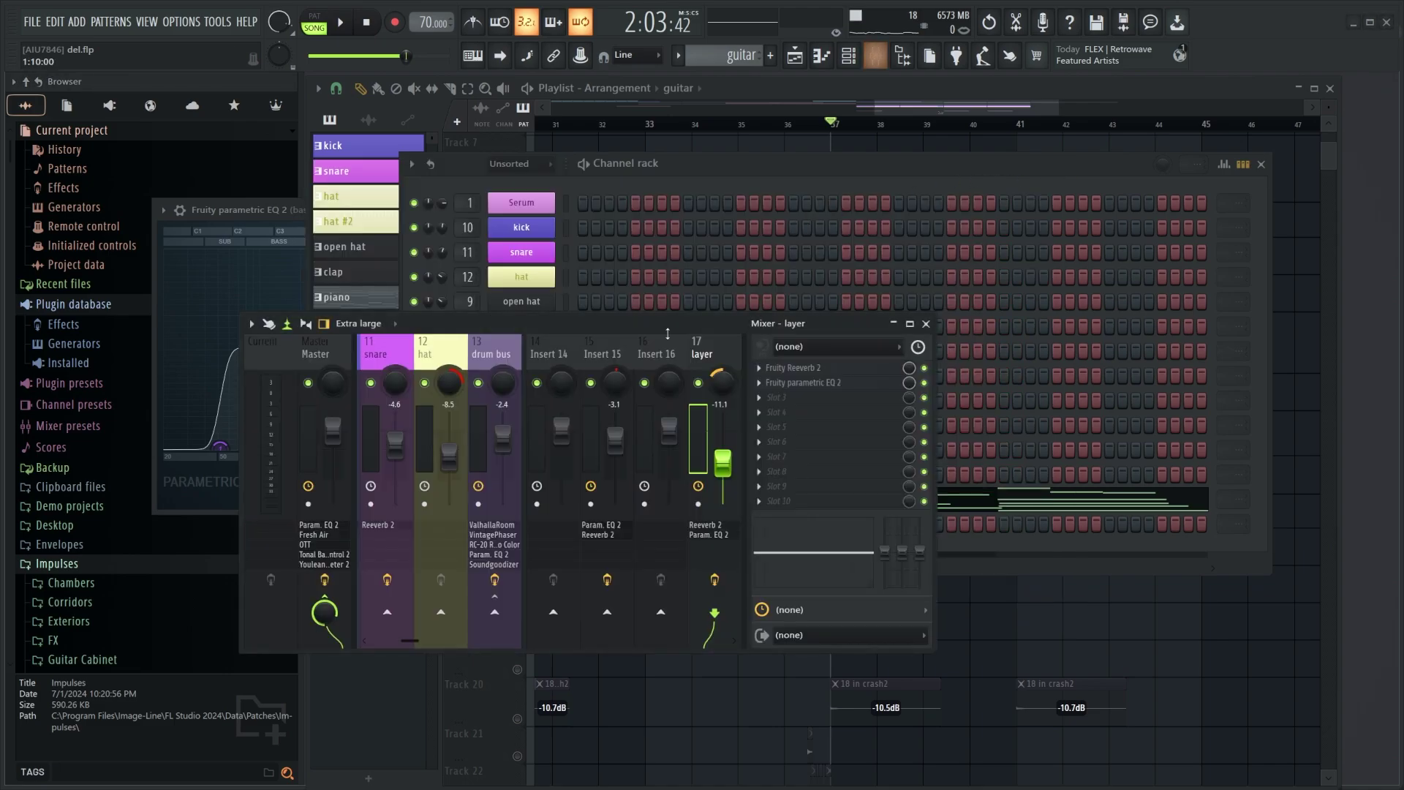
{"action": "left_click", "coordinate": [774, 369]}
{"action": "left_click", "coordinate": [804, 383]}
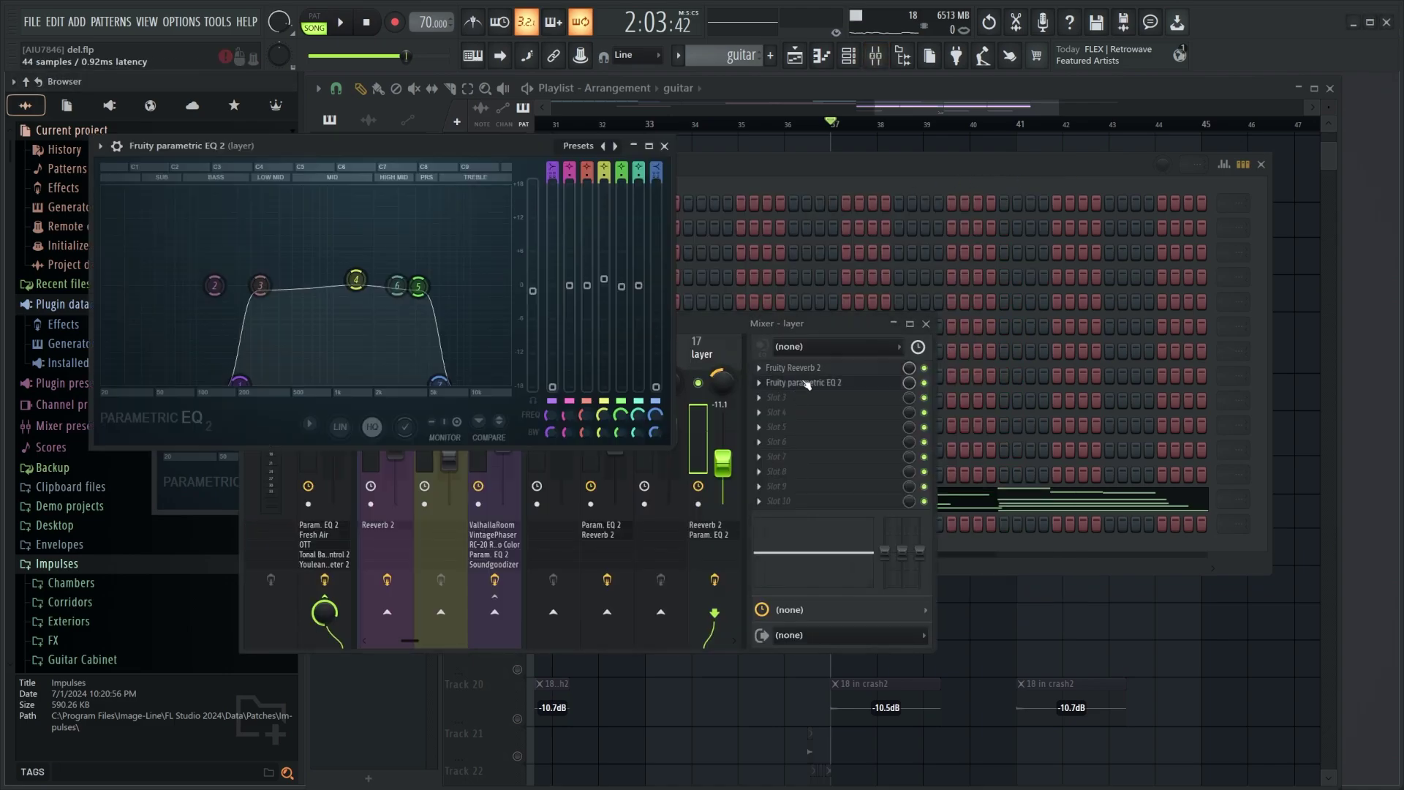
{"action": "left_click", "coordinate": [805, 384]}
{"action": "left_click", "coordinate": [926, 324]}
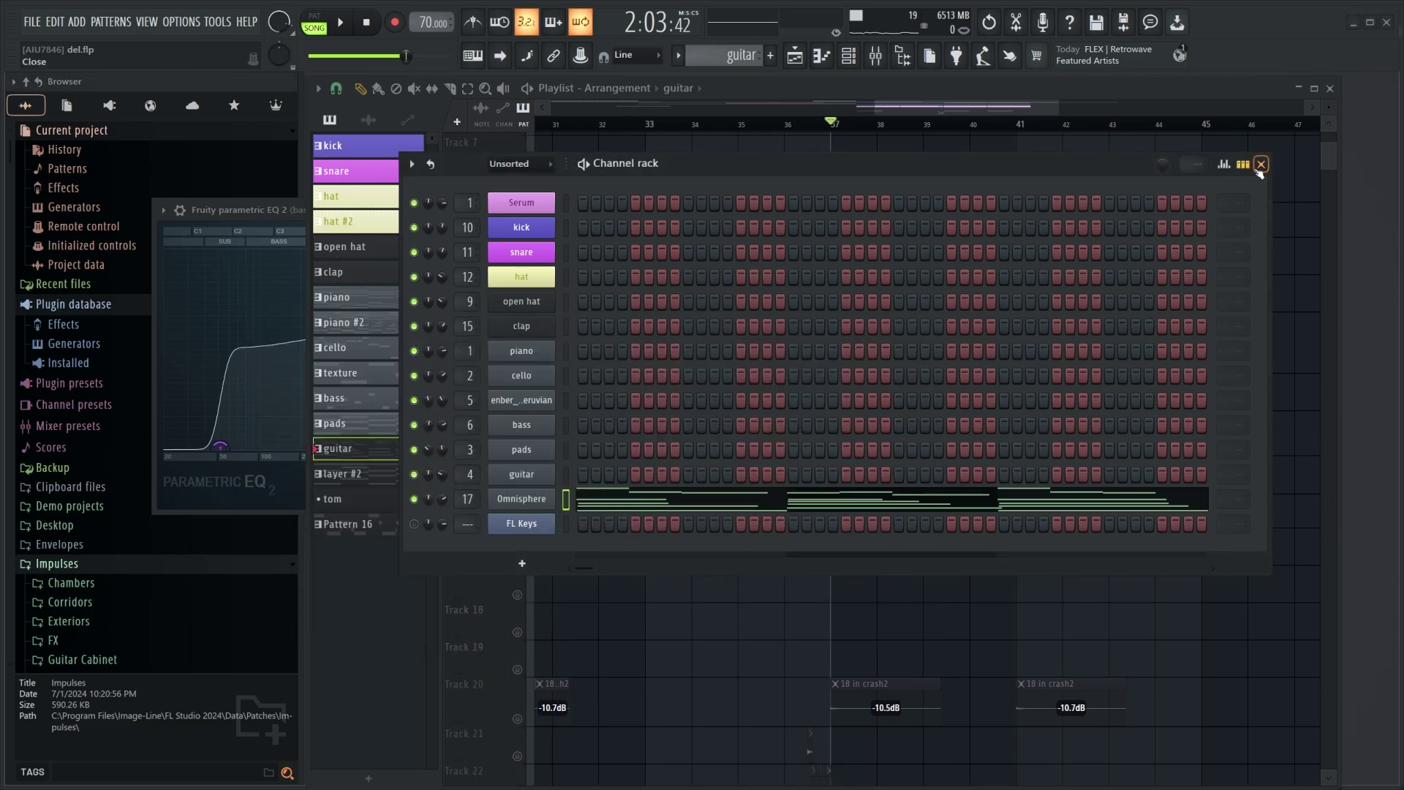
{"action": "left_click", "coordinate": [1261, 164]}
Step: Increase the height of Track 16 and display the layer A settings of the guitar's Omnisphere patch
{"action": "left_click_drag", "start_coordinate": [479, 565], "coordinate": [474, 604]}
{"action": "key", "text": "F6"}
{"action": "left_click", "coordinate": [534, 499]}
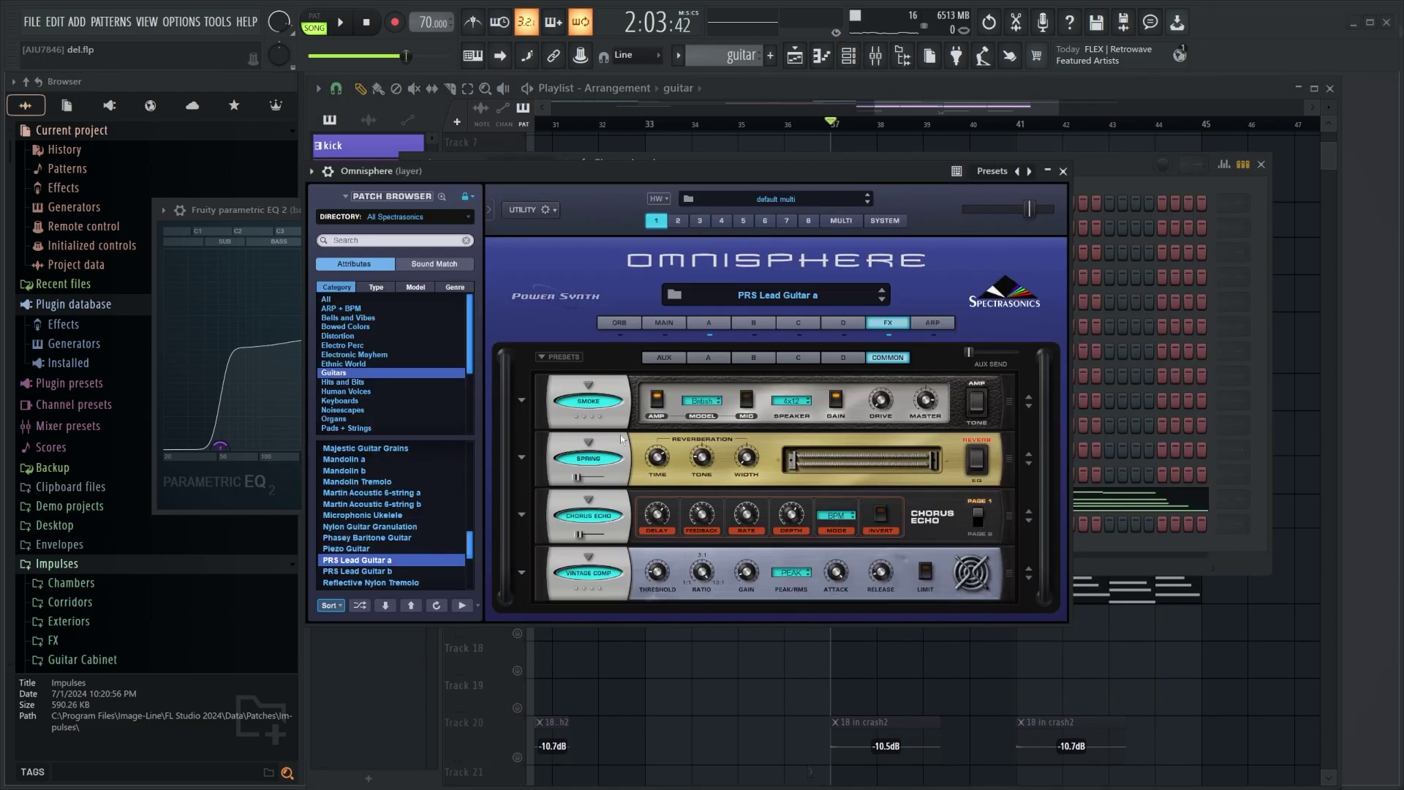
{"action": "left_click", "coordinate": [709, 323]}
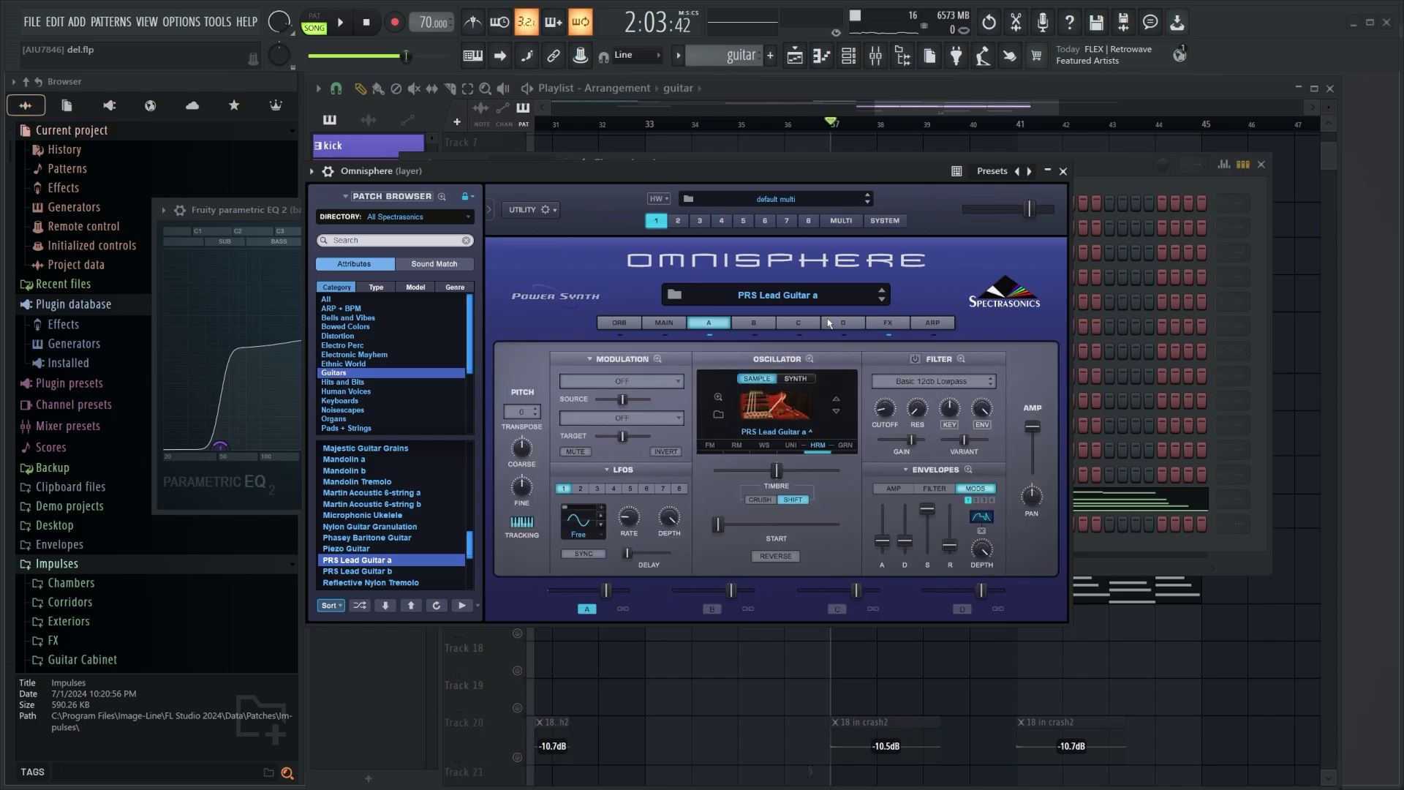
Step: Inspect the FX rack of the guitar layer's Omnisphere patch and close the instrument and channel rack
{"action": "left_click", "coordinate": [888, 322]}
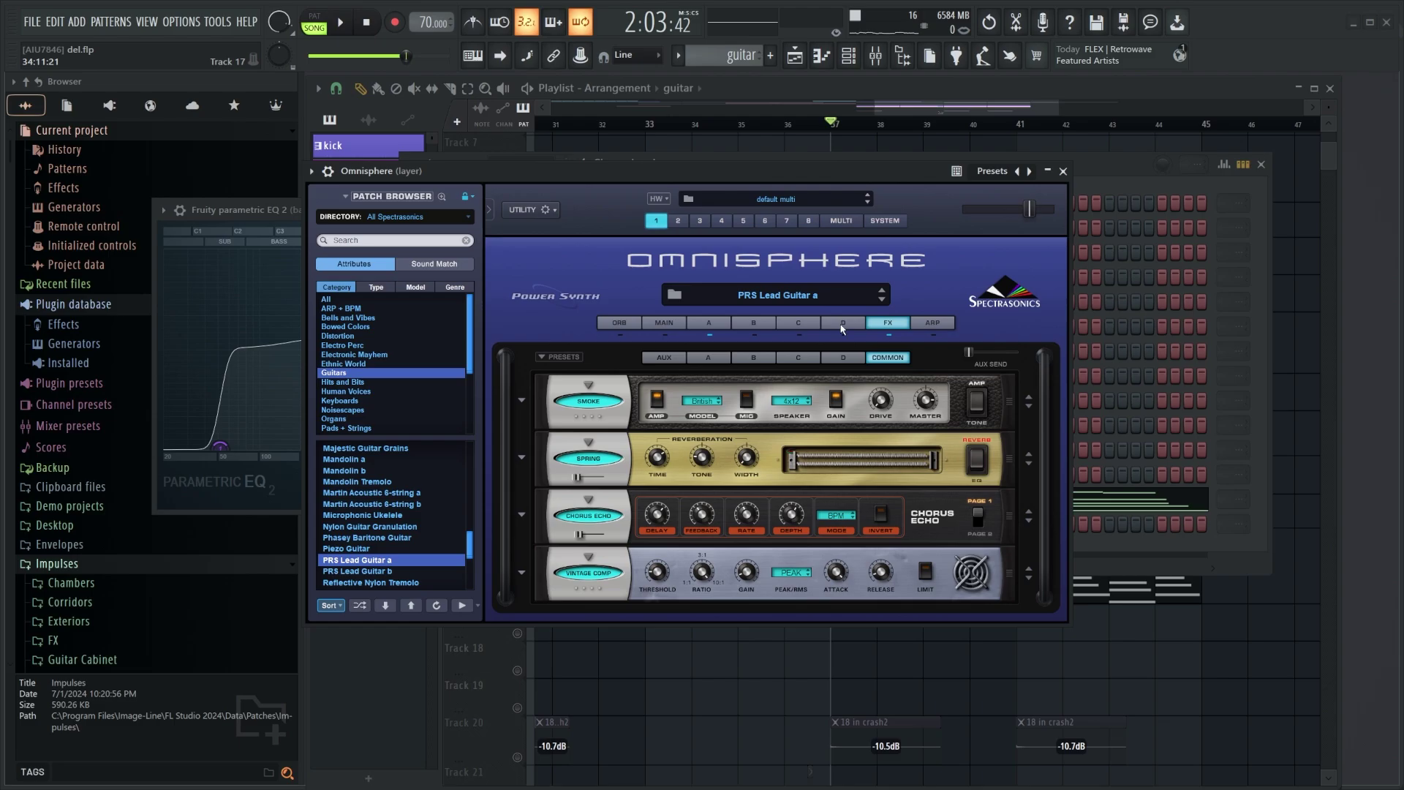
{"action": "left_click", "coordinate": [1063, 171]}
{"action": "key", "text": "F6"}
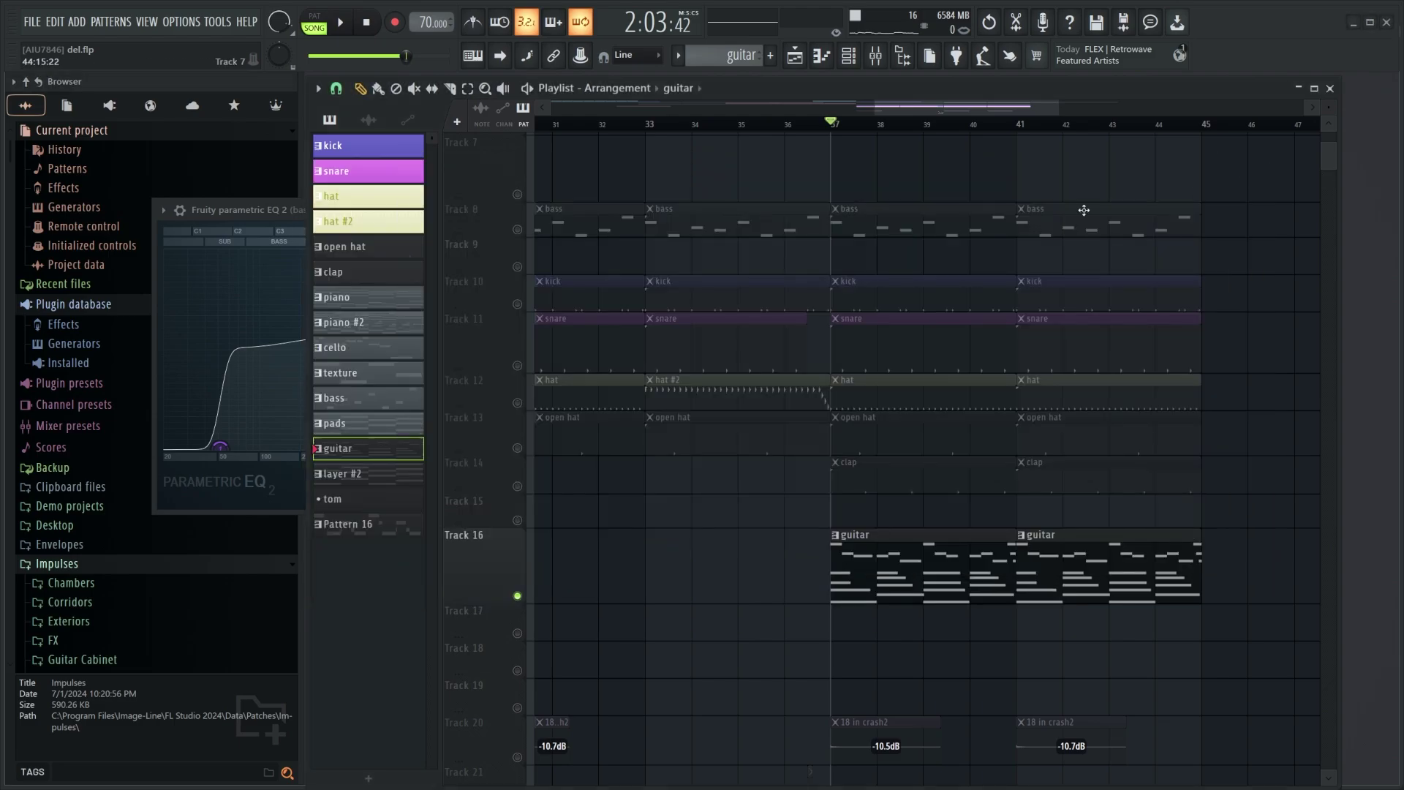
Step: Unmute Track 1 and play the pads pattern from bar 1
{"action": "scroll", "coordinate": [556, 446], "scroll_direction": "down", "scroll_amount": 5}
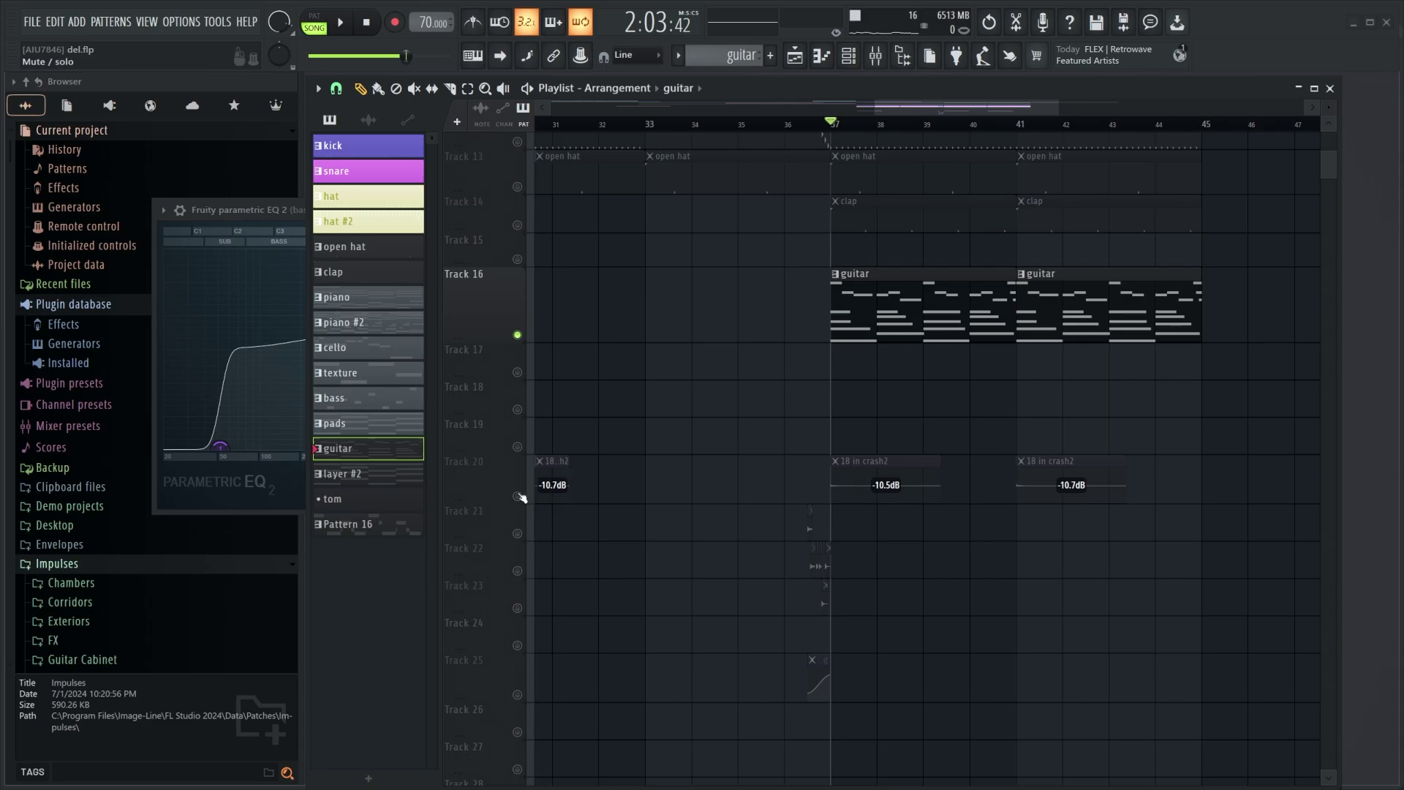
{"action": "scroll", "coordinate": [627, 502], "scroll_direction": "up", "scroll_amount": 8}
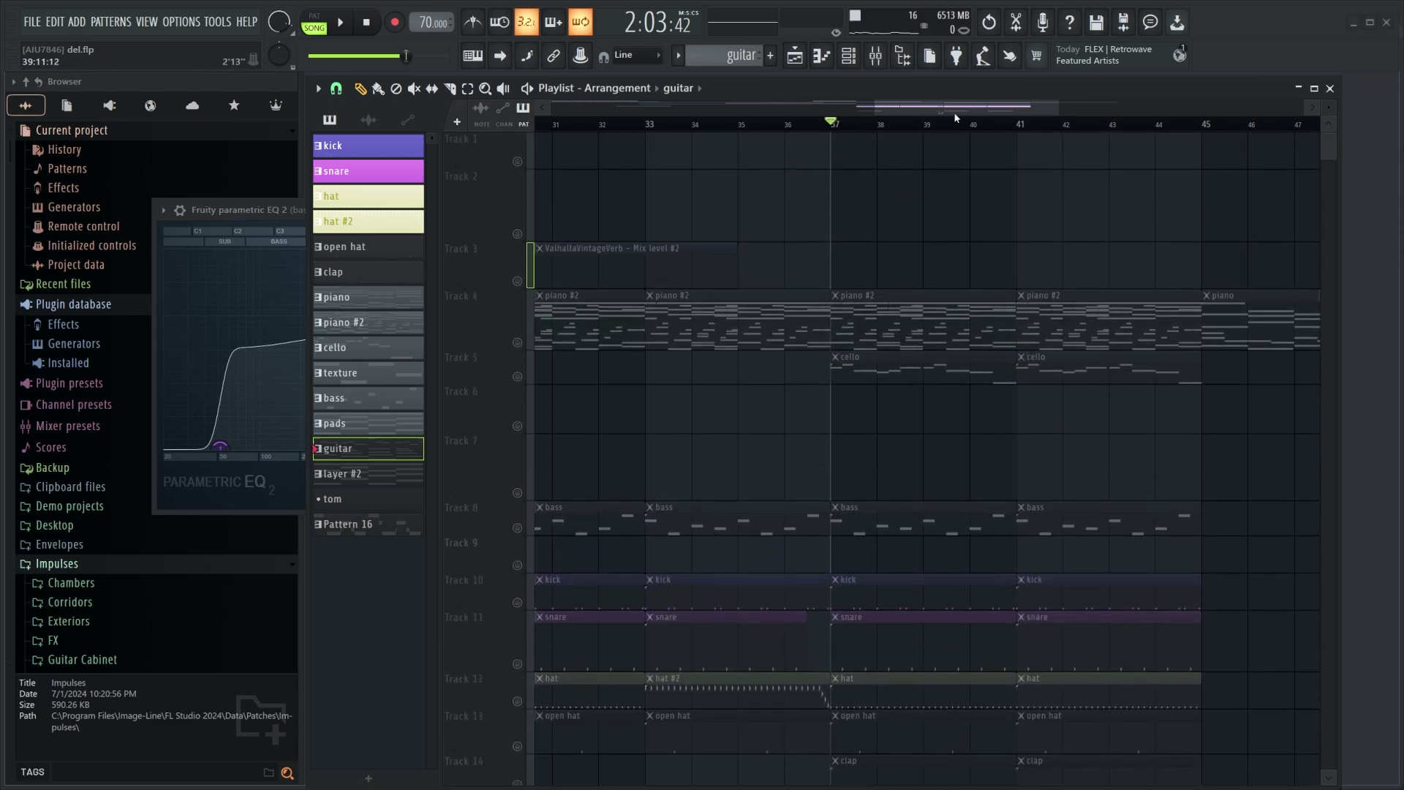
{"action": "left_click_drag", "start_coordinate": [956, 117], "coordinate": [613, 119]}
{"action": "scroll", "coordinate": [928, 229], "scroll_direction": "down", "scroll_amount": 2}
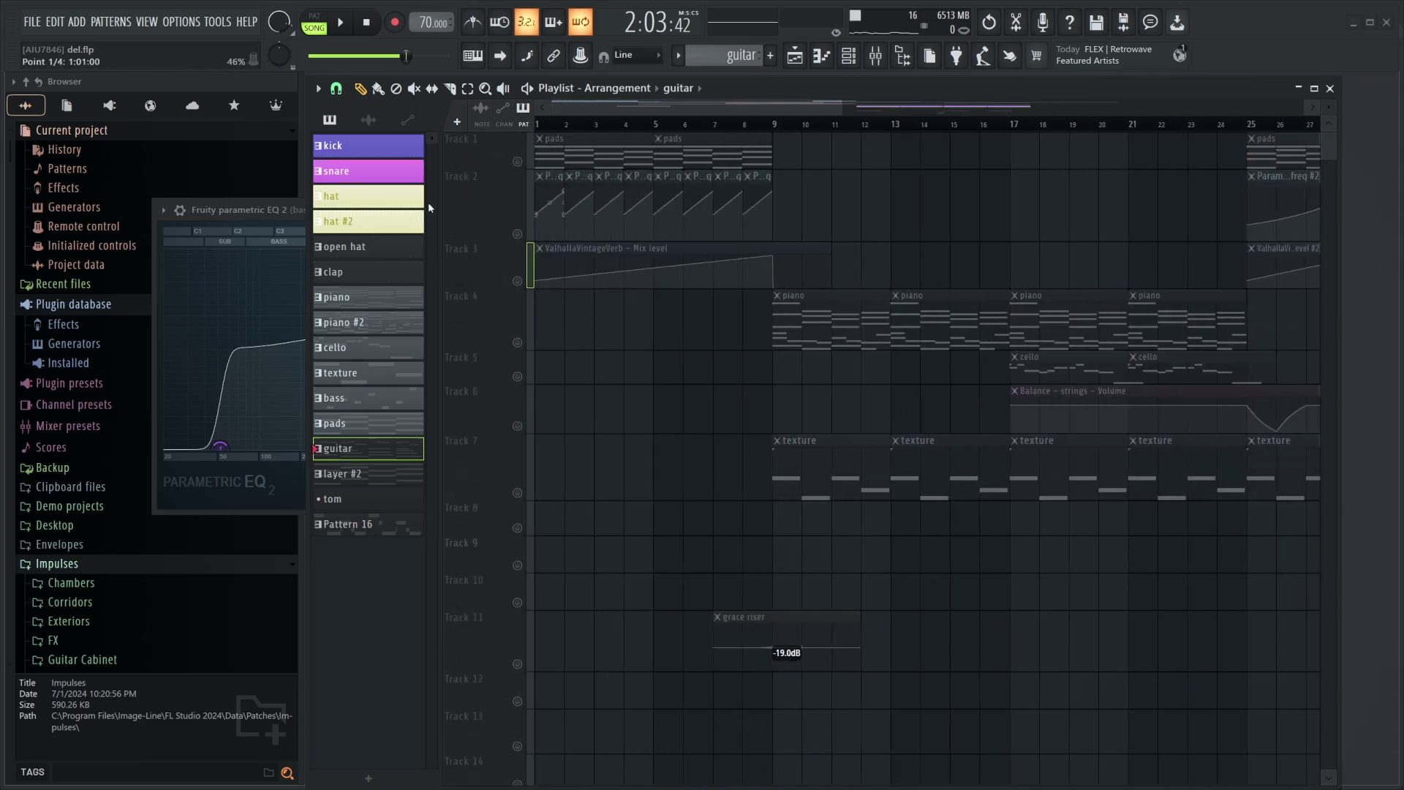
{"action": "left_click", "coordinate": [517, 162]}
{"action": "left_click_drag", "start_coordinate": [870, 111], "coordinate": [688, 110]}
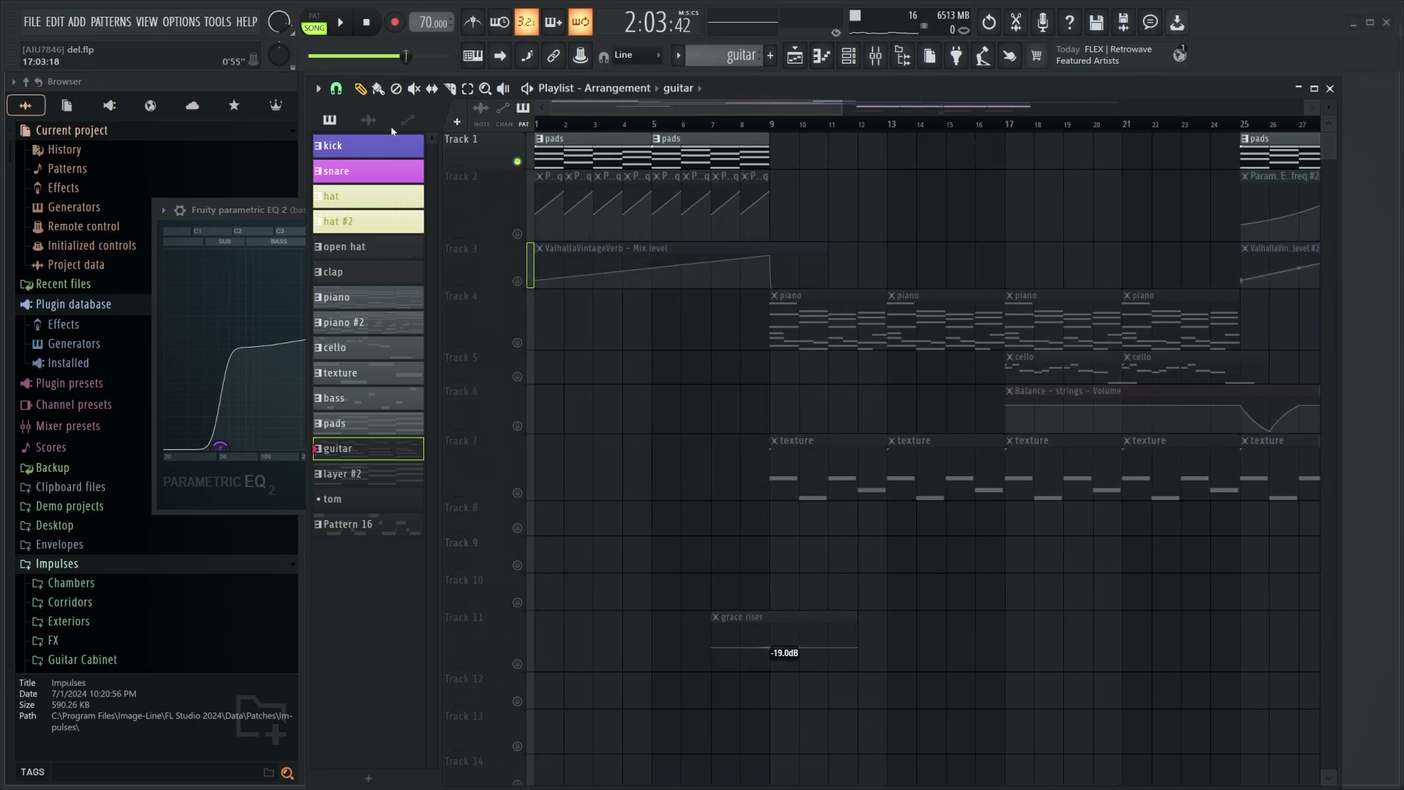
{"action": "left_click", "coordinate": [538, 124]}
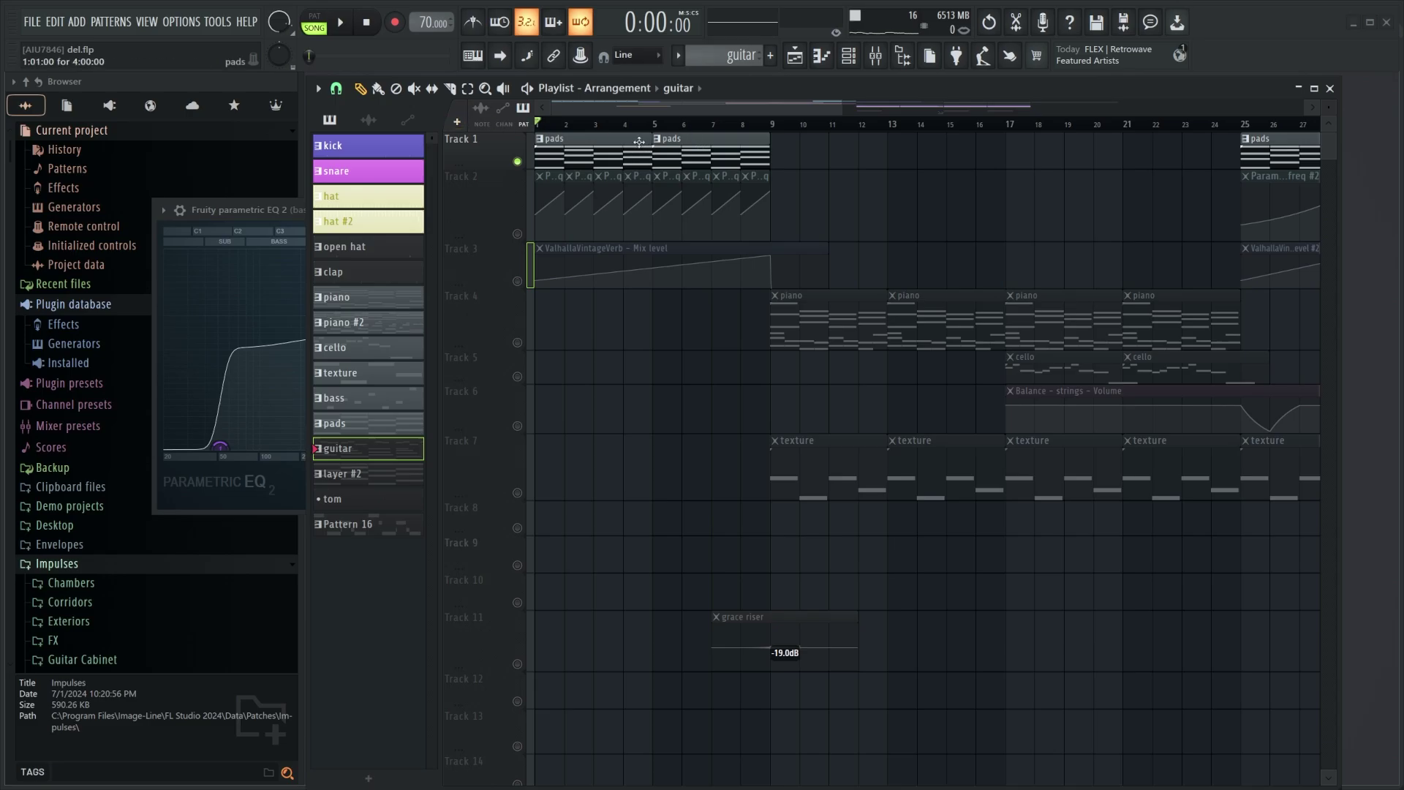
{"action": "key", "text": "space"}
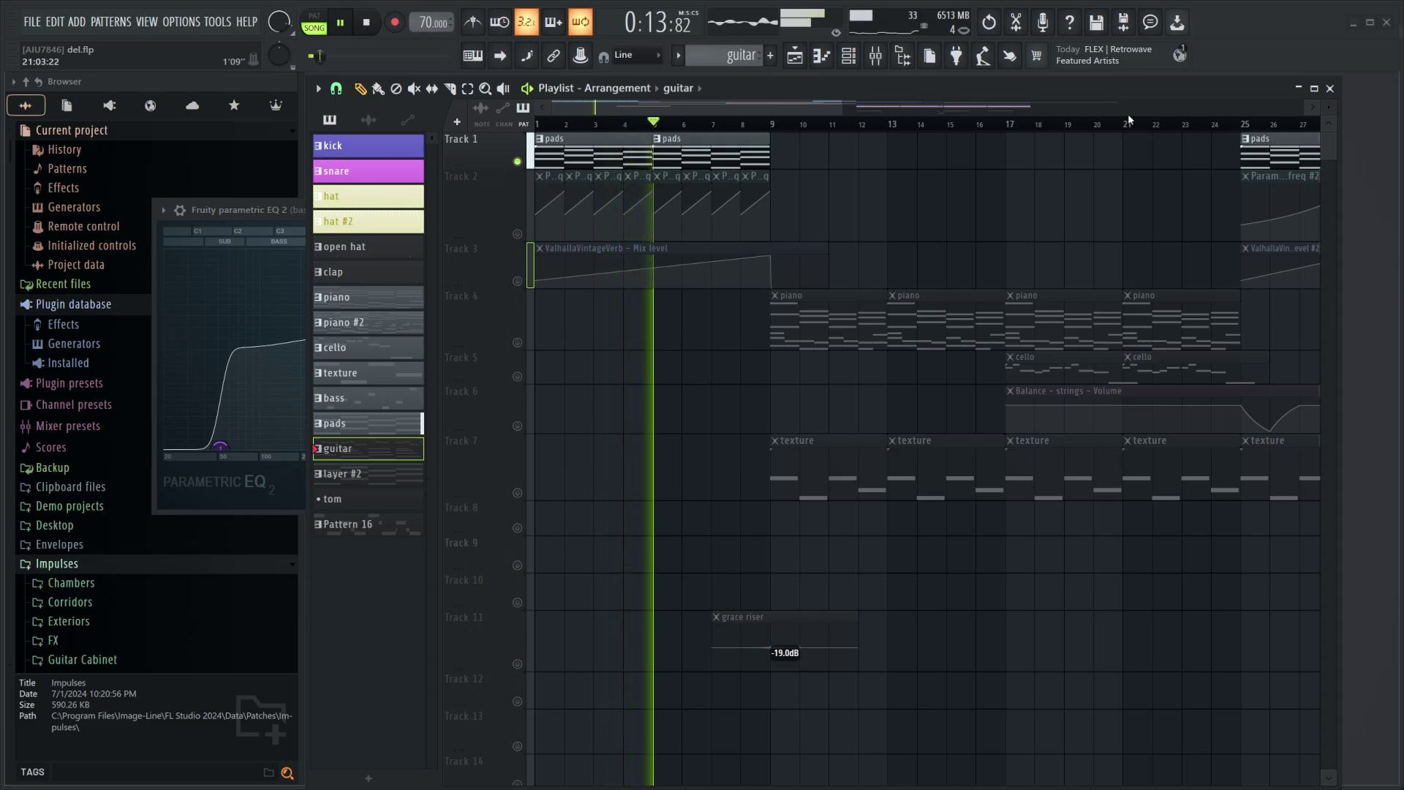
{"action": "key", "text": "space"}
Step: Inspect the Omnisphere patch used by the pads channel, and close the instrument and channel rack
{"action": "key", "text": "F6"}
{"action": "left_click", "coordinate": [523, 477]}
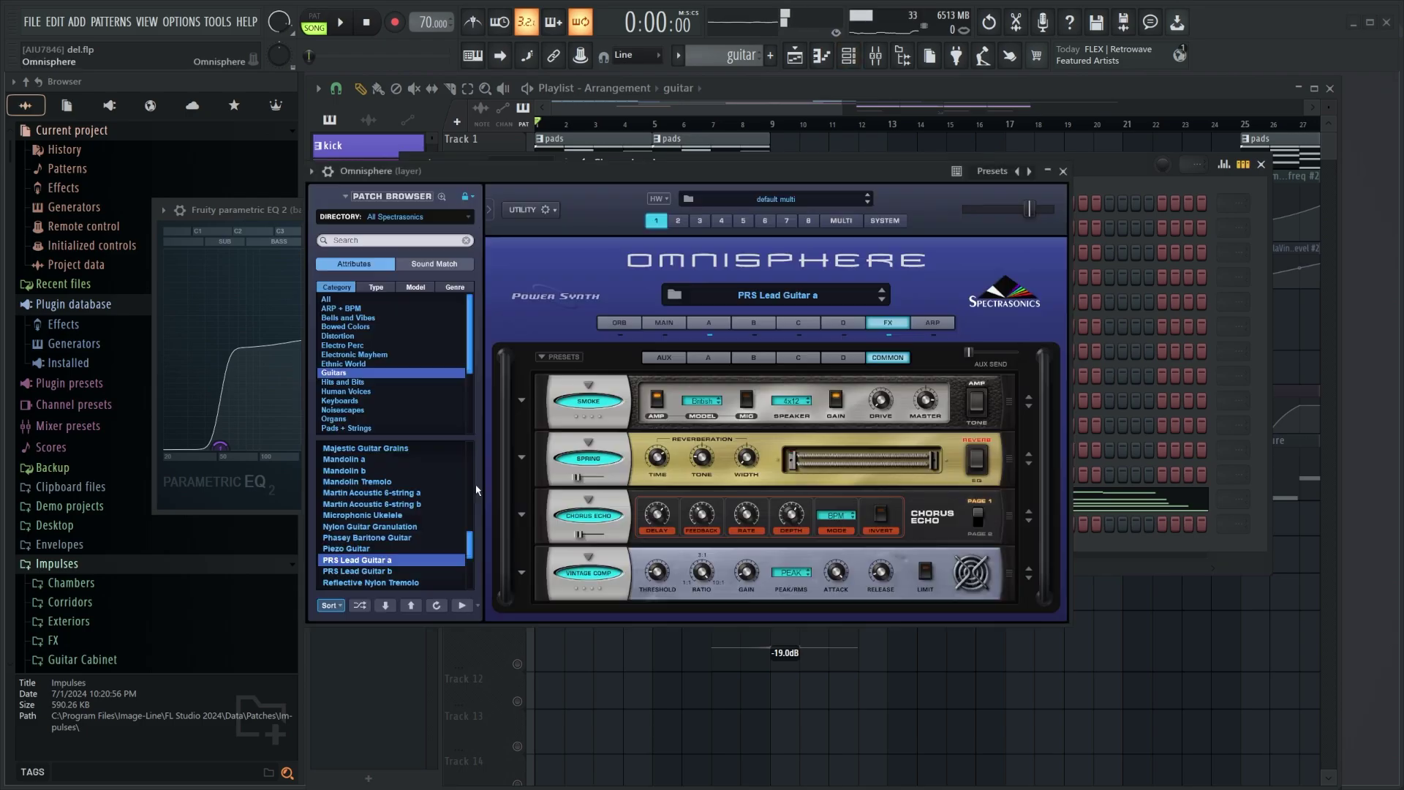
{"action": "left_click", "coordinate": [1064, 171]}
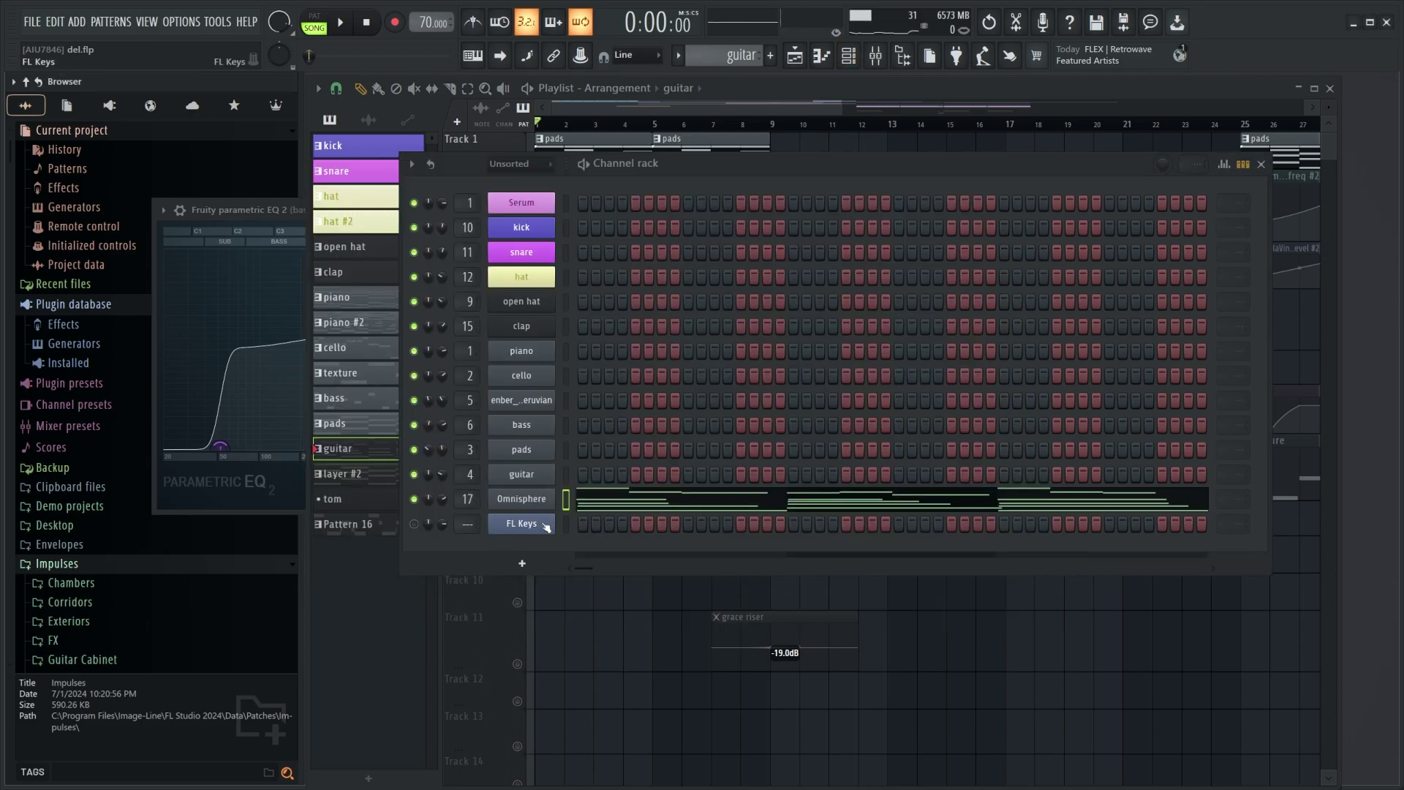
{"action": "left_click", "coordinate": [539, 449]}
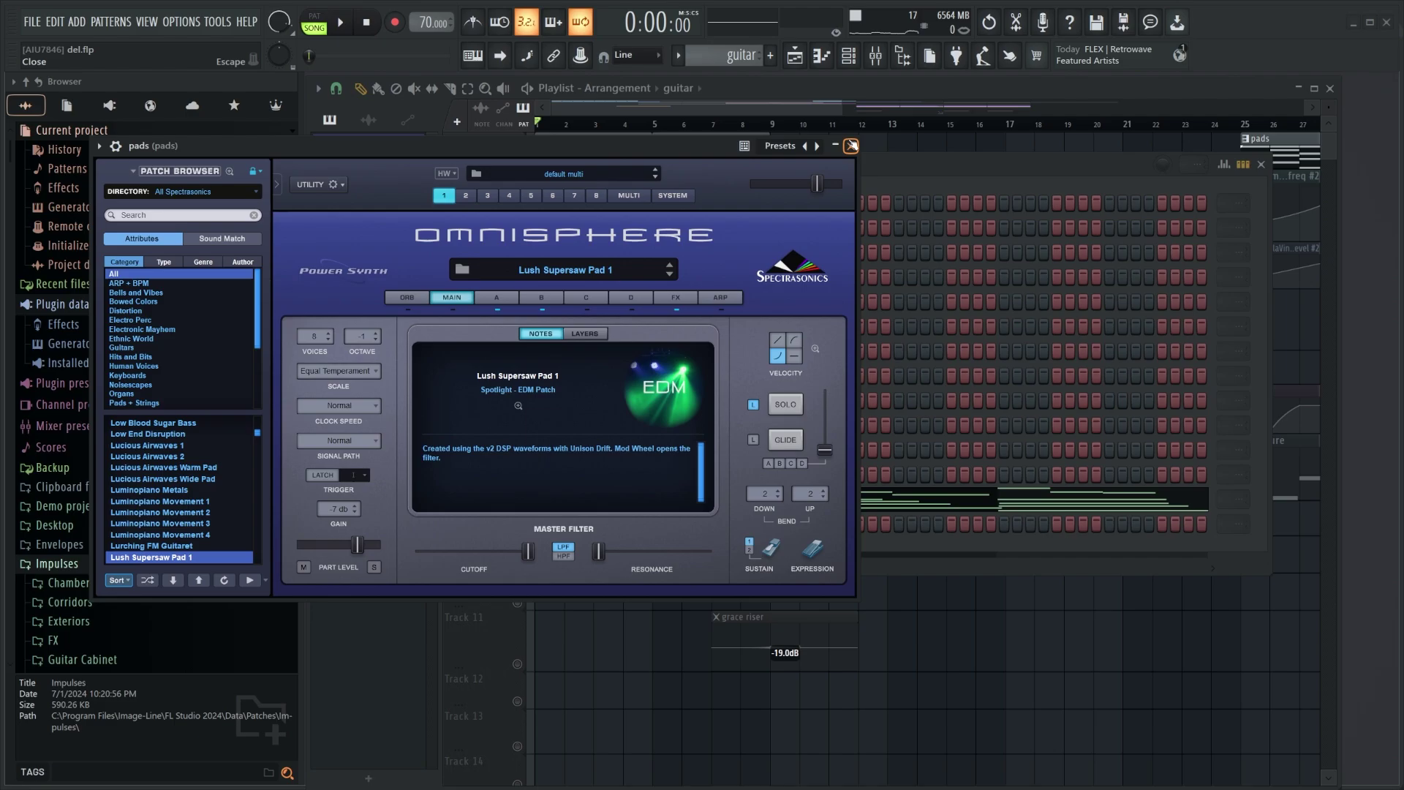
{"action": "left_click", "coordinate": [852, 146]}
{"action": "key", "text": "F6"}
Step: Unmute Track 2 and play the pads from the start with the Parametric EQ 2 frequency automation
{"action": "left_click", "coordinate": [516, 226]}
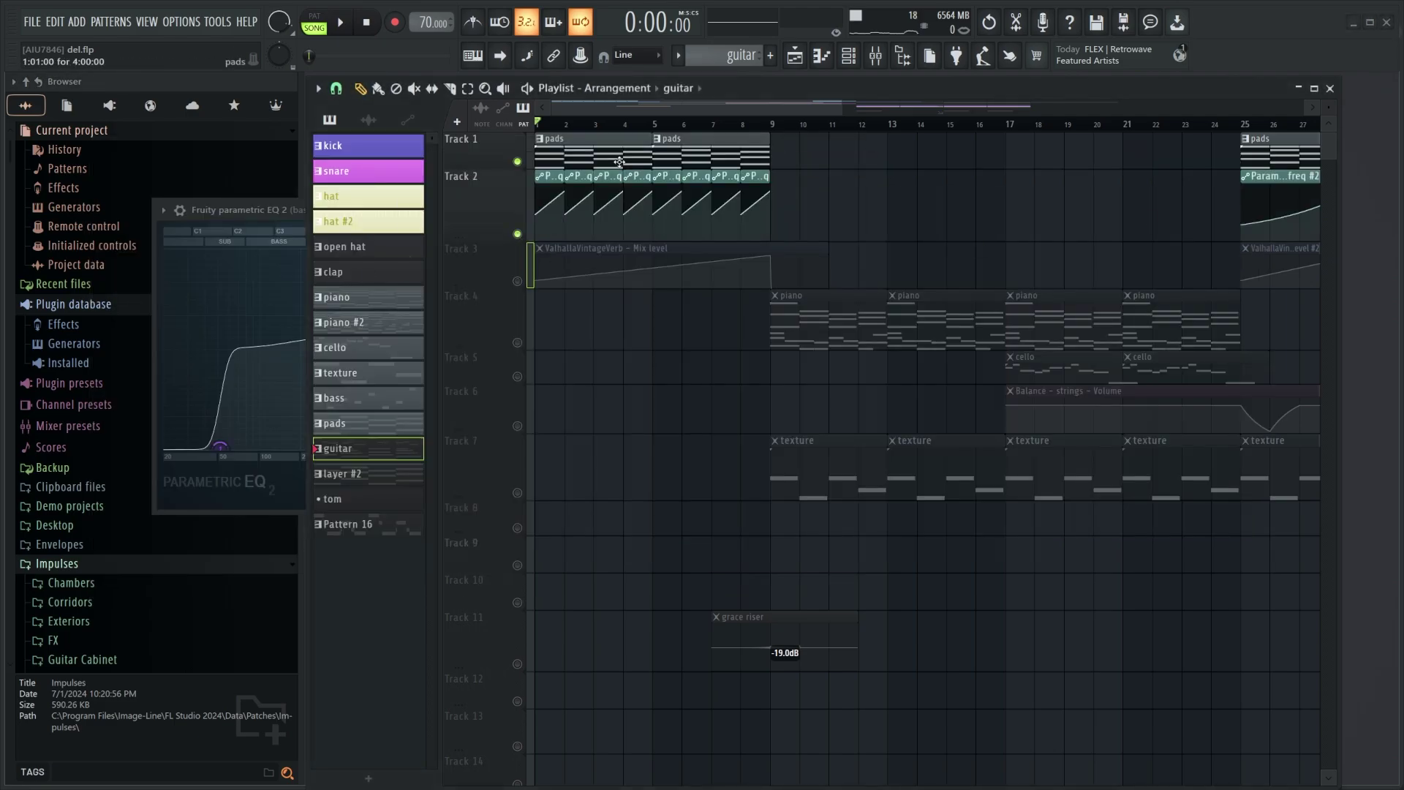
{"action": "scroll", "coordinate": [543, 122], "scroll_direction": "up", "scroll_amount": 3}
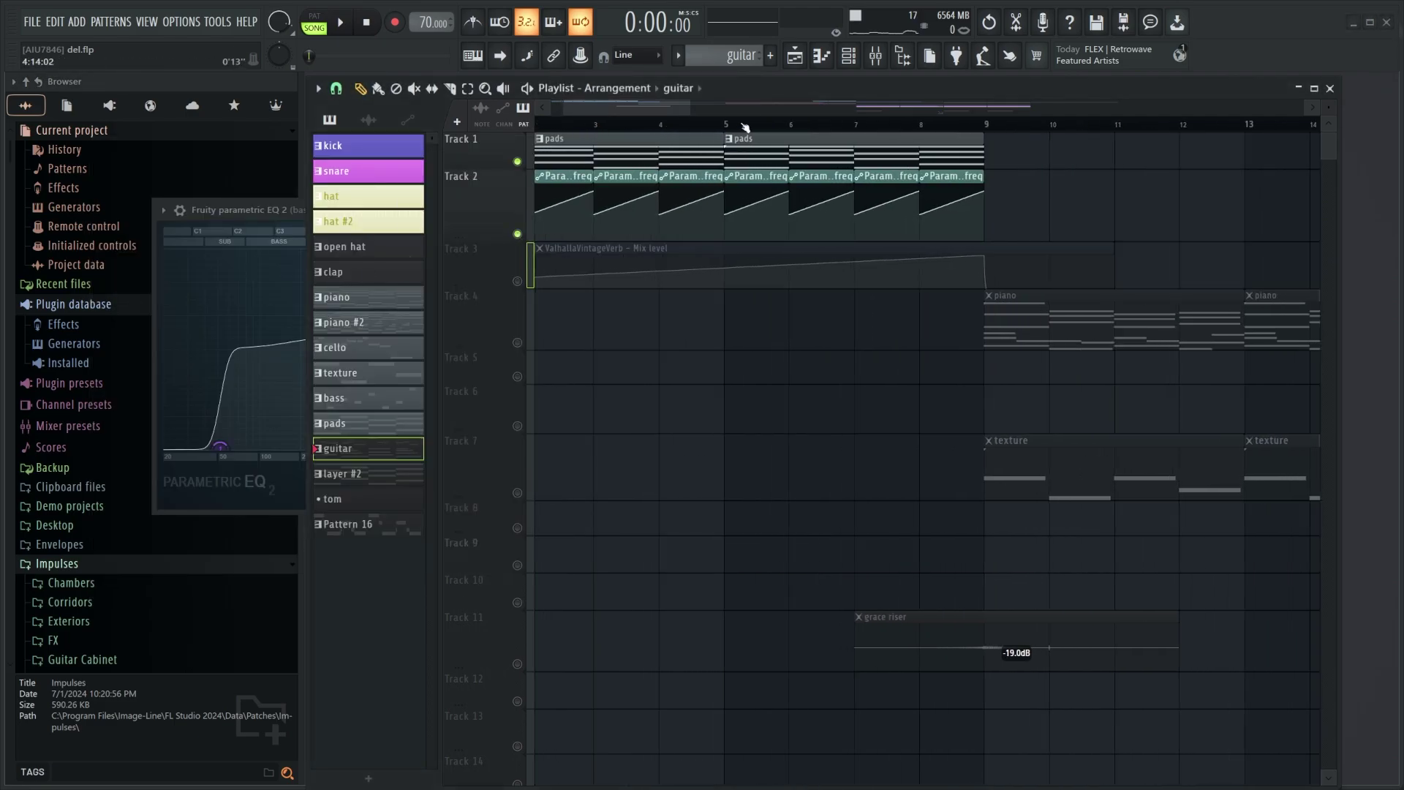
{"action": "key", "text": "space"}
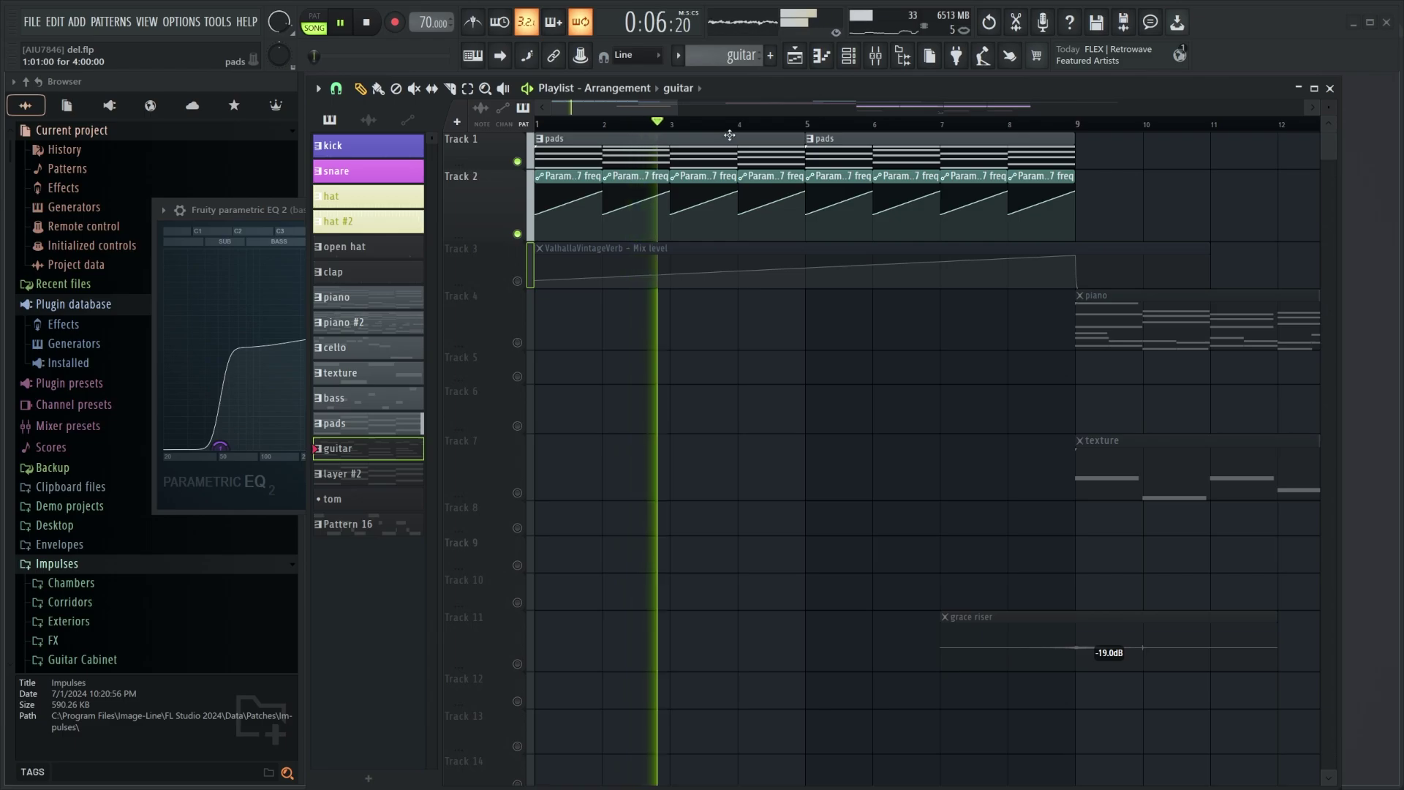
{"action": "key", "text": "space"}
Step: Unmute Track 3, increase its height, and examine the ValhallaVintageVerb settings on the pads mixer track
{"action": "left_click", "coordinate": [518, 281]}
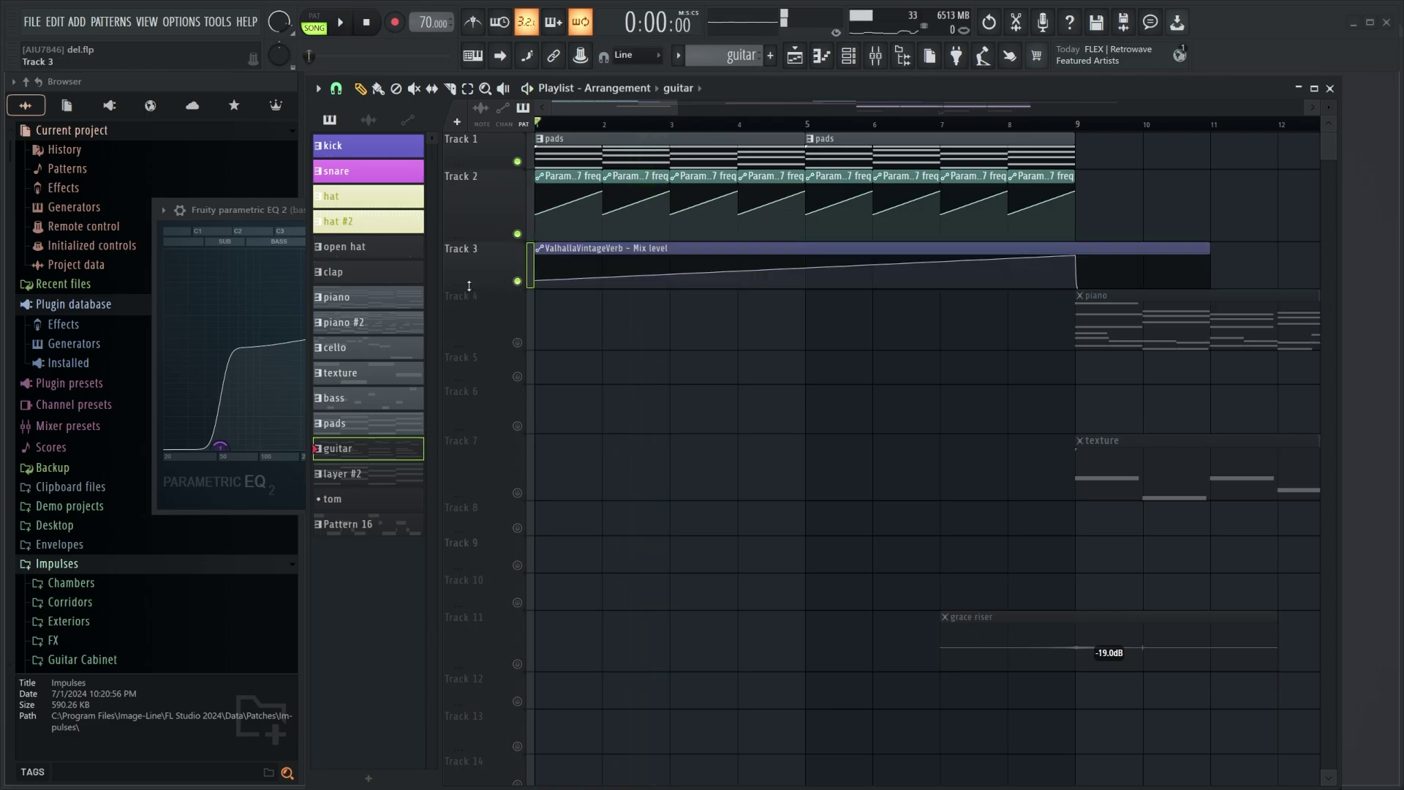
{"action": "left_click_drag", "start_coordinate": [469, 285], "coordinate": [469, 335]}
{"action": "key", "text": "F9"}
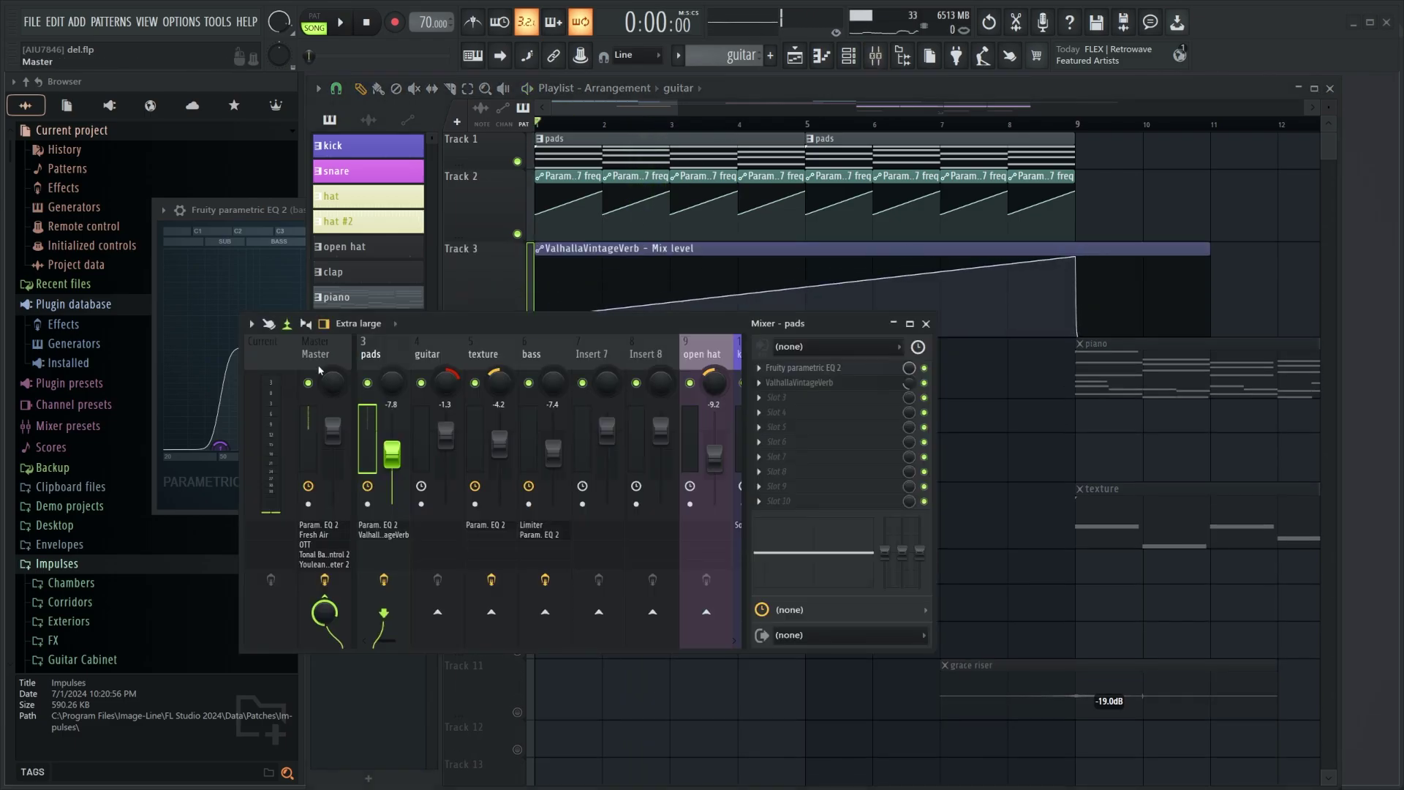
{"action": "left_click_drag", "start_coordinate": [398, 641], "coordinate": [387, 640]}
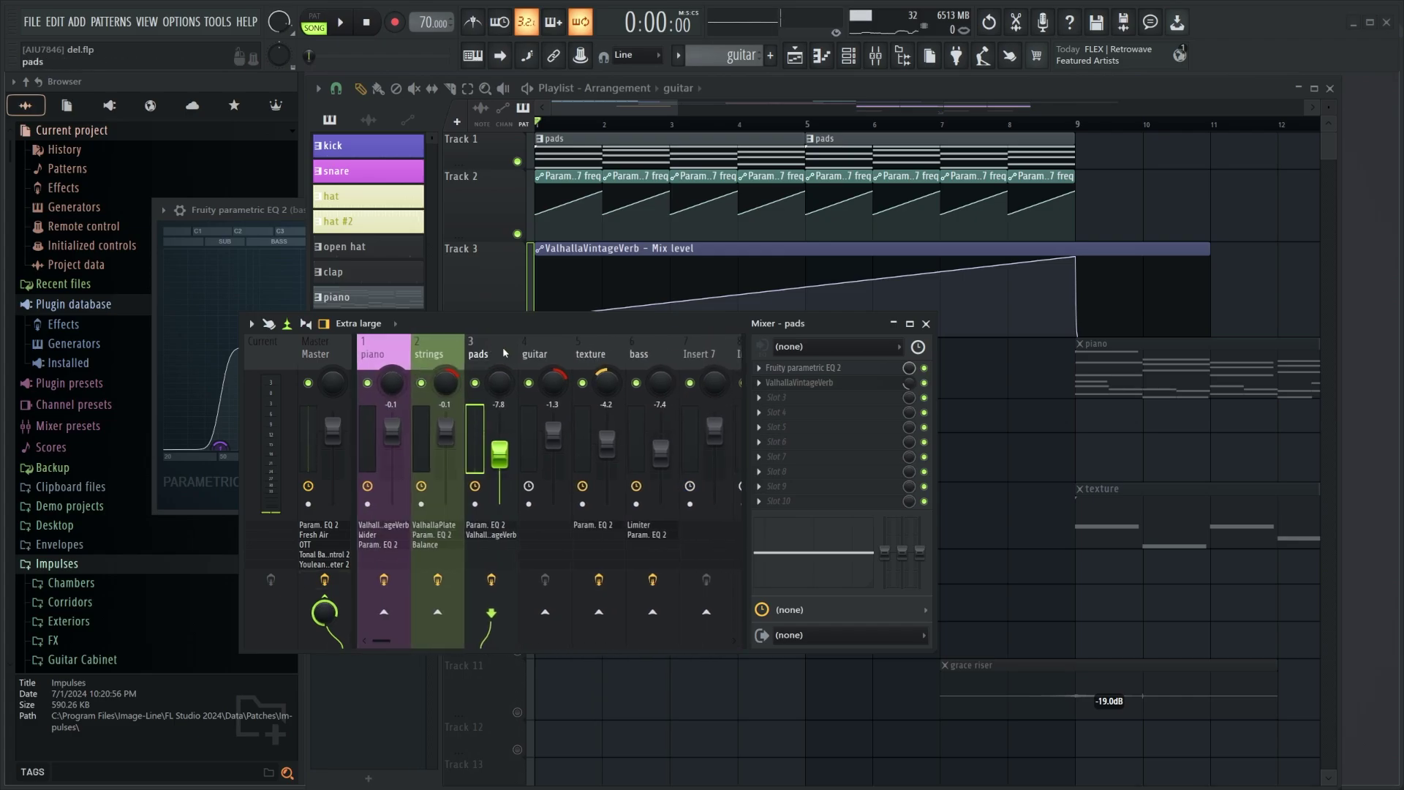
{"action": "left_click", "coordinate": [779, 384]}
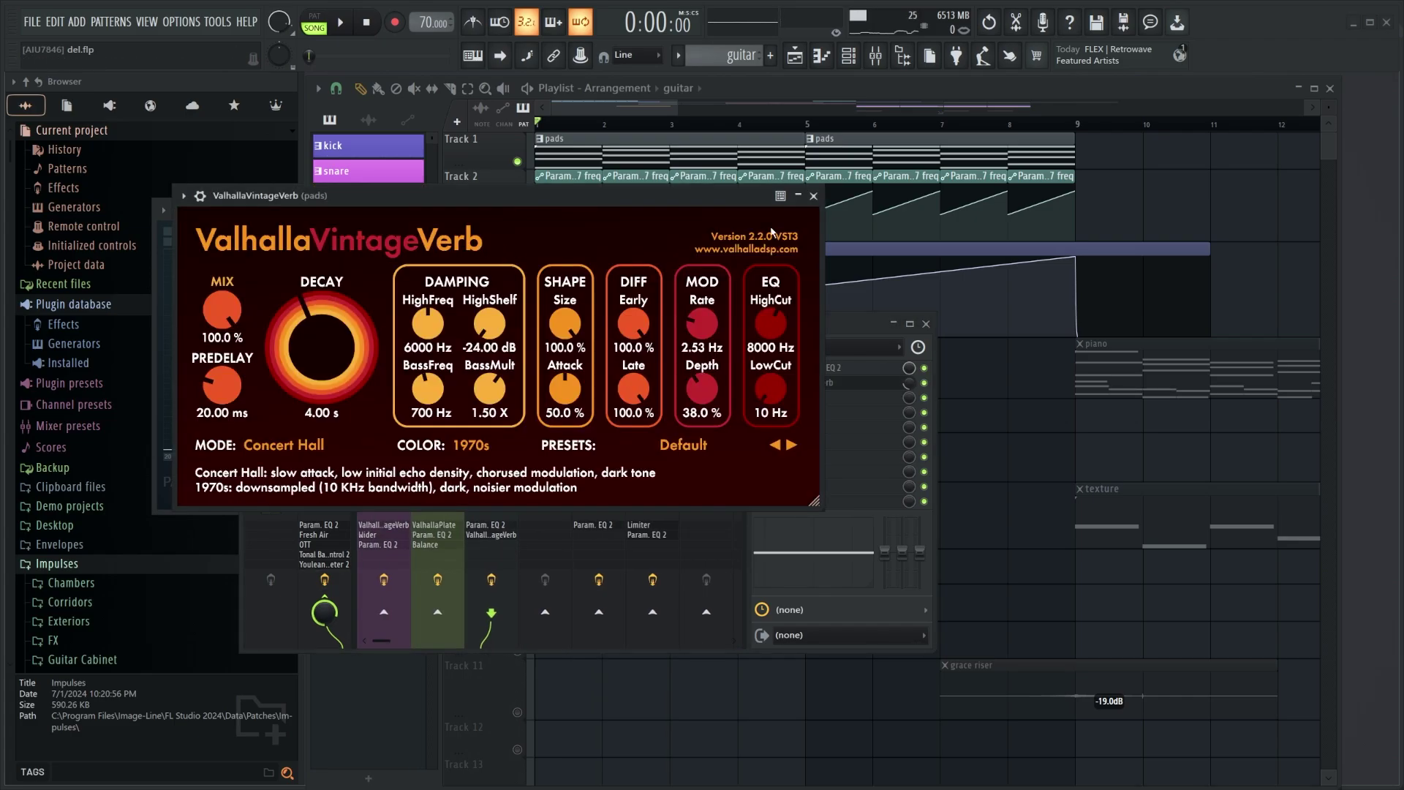
{"action": "left_click", "coordinate": [813, 197]}
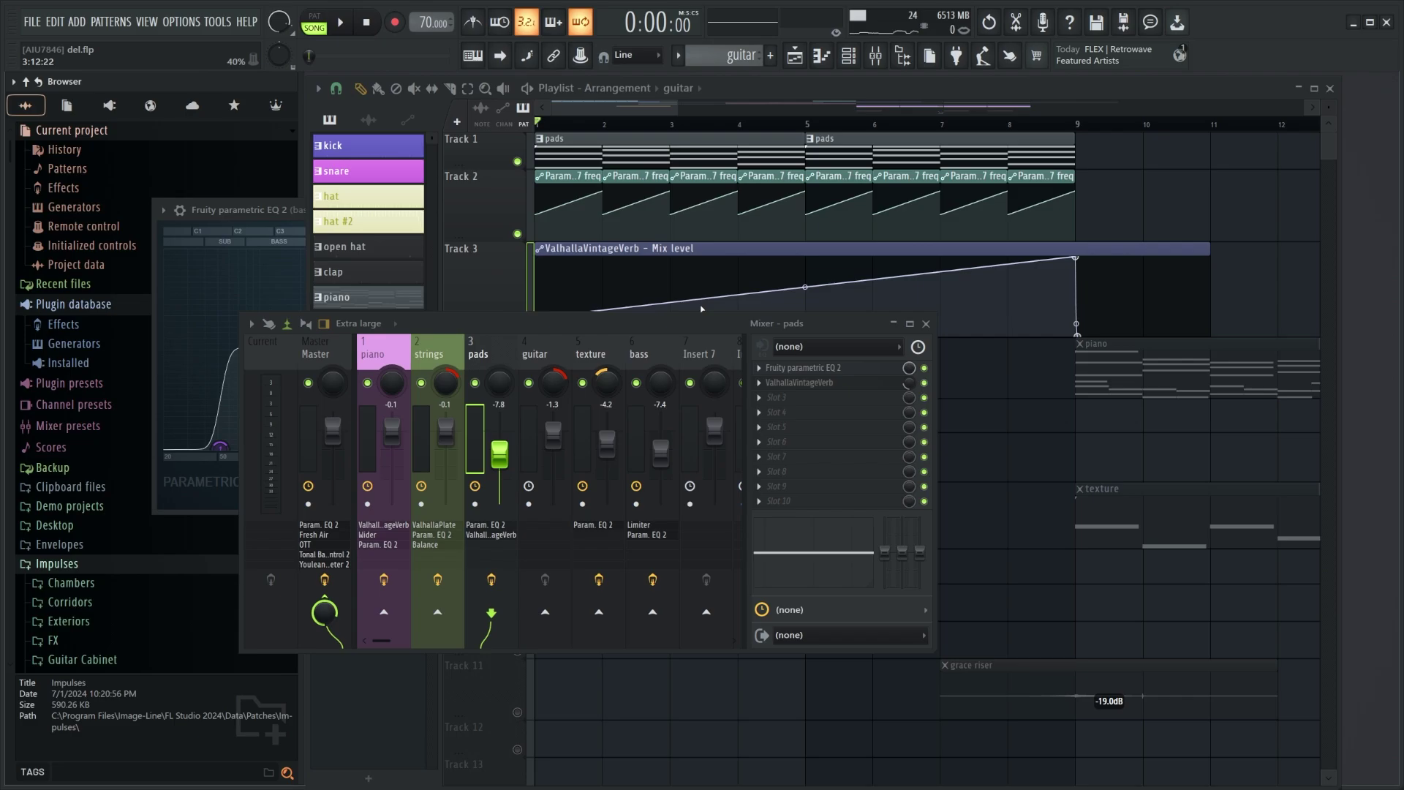
Step: Move the mixer clear of Track 3, play the pads with the reverb mix-level automation, and close the mixer
{"action": "left_click_drag", "start_coordinate": [695, 326], "coordinate": [691, 384]}
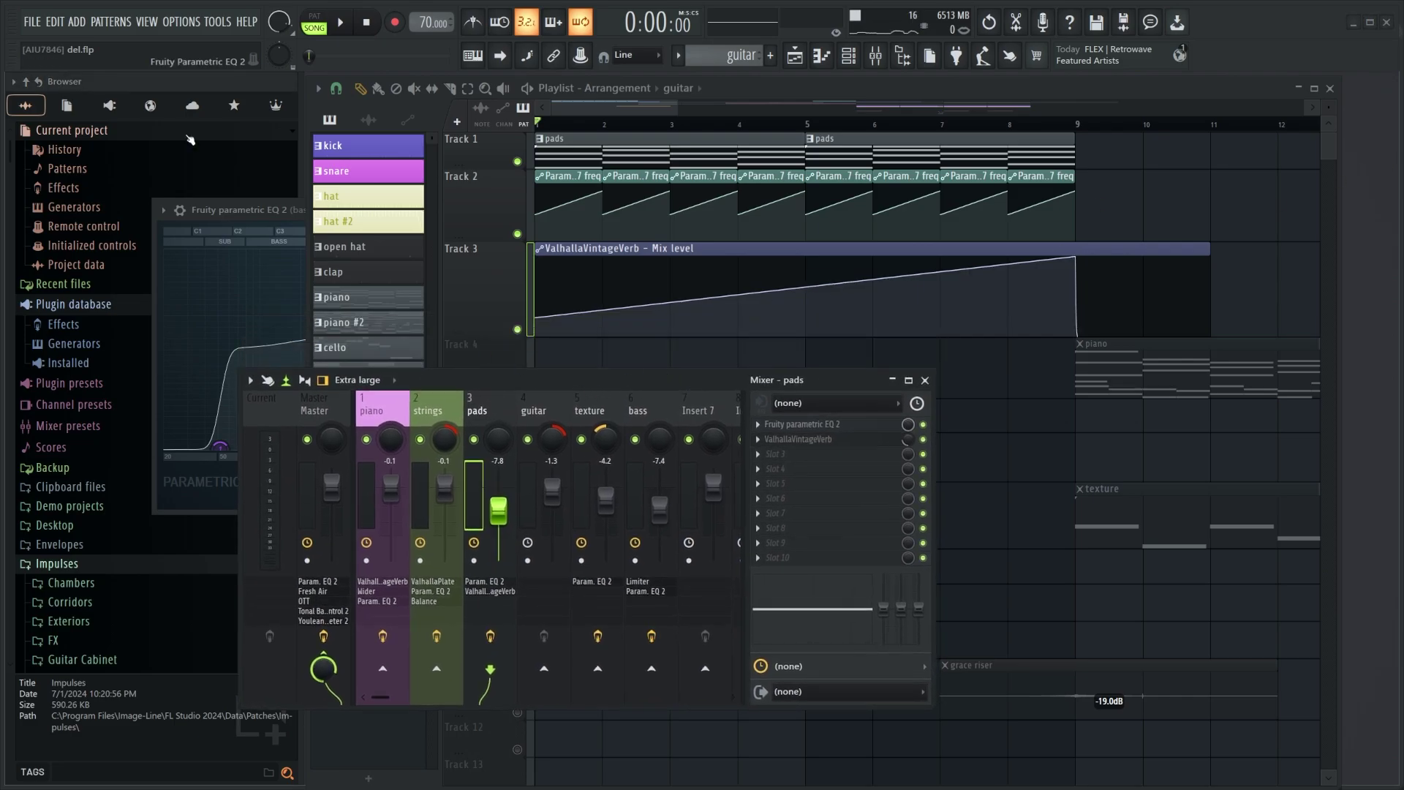
{"action": "key", "text": "space"}
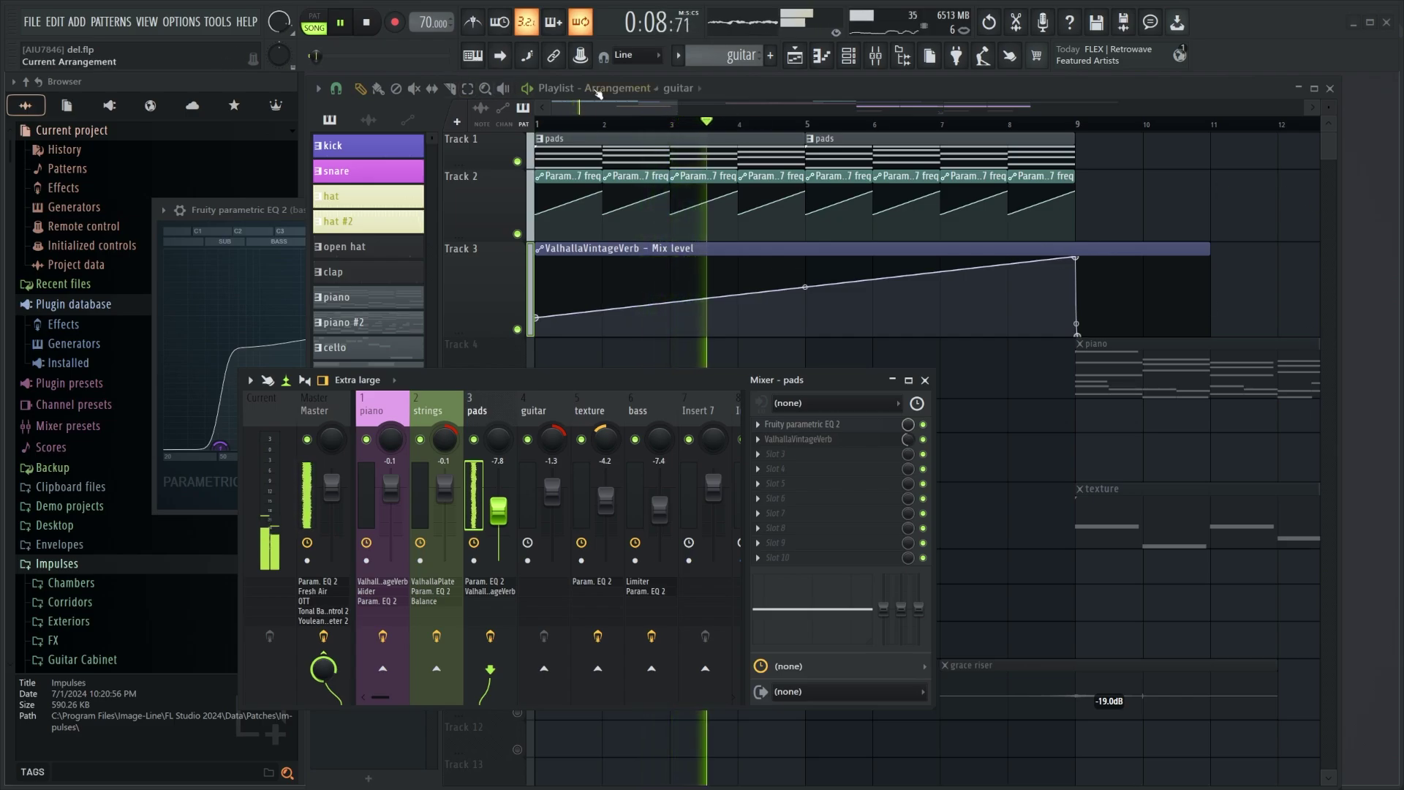
{"action": "key", "text": "space"}
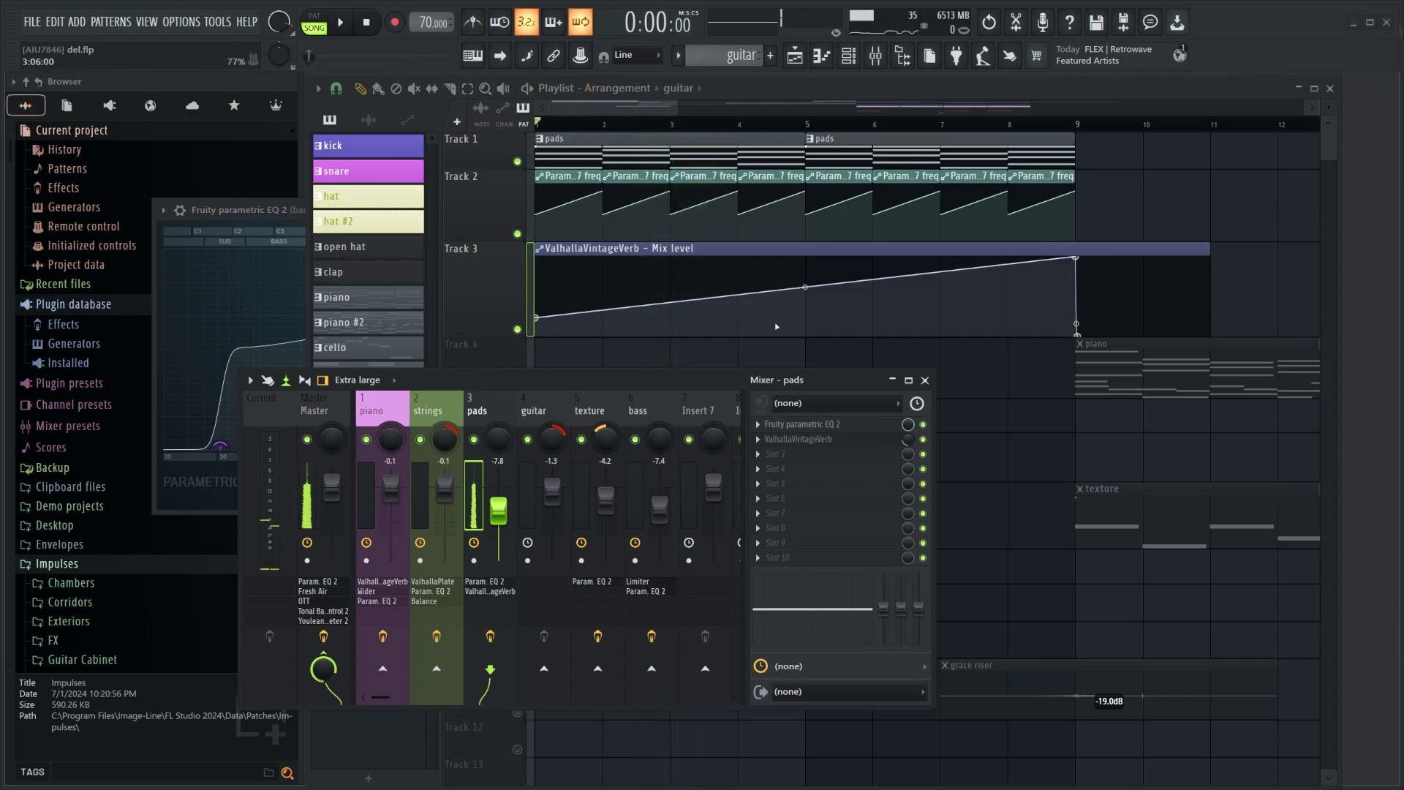
{"action": "scroll", "coordinate": [825, 192], "scroll_direction": "down", "scroll_amount": 5}
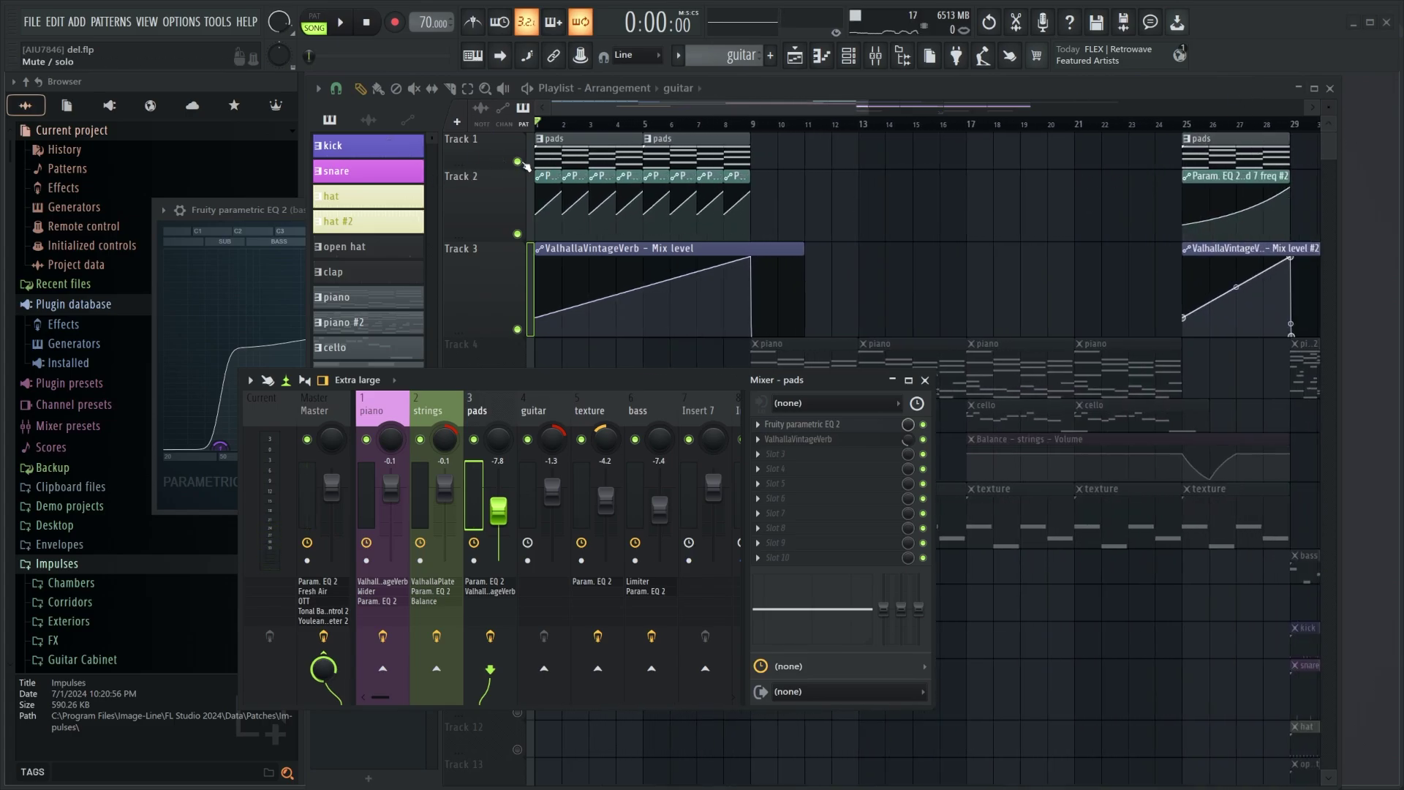
{"action": "left_click", "coordinate": [926, 380]}
Step: Unmute the kick, snare, hat and open hat tracks, Tracks 10 to 13
{"action": "scroll", "coordinate": [903, 485], "scroll_direction": "down", "scroll_amount": 3}
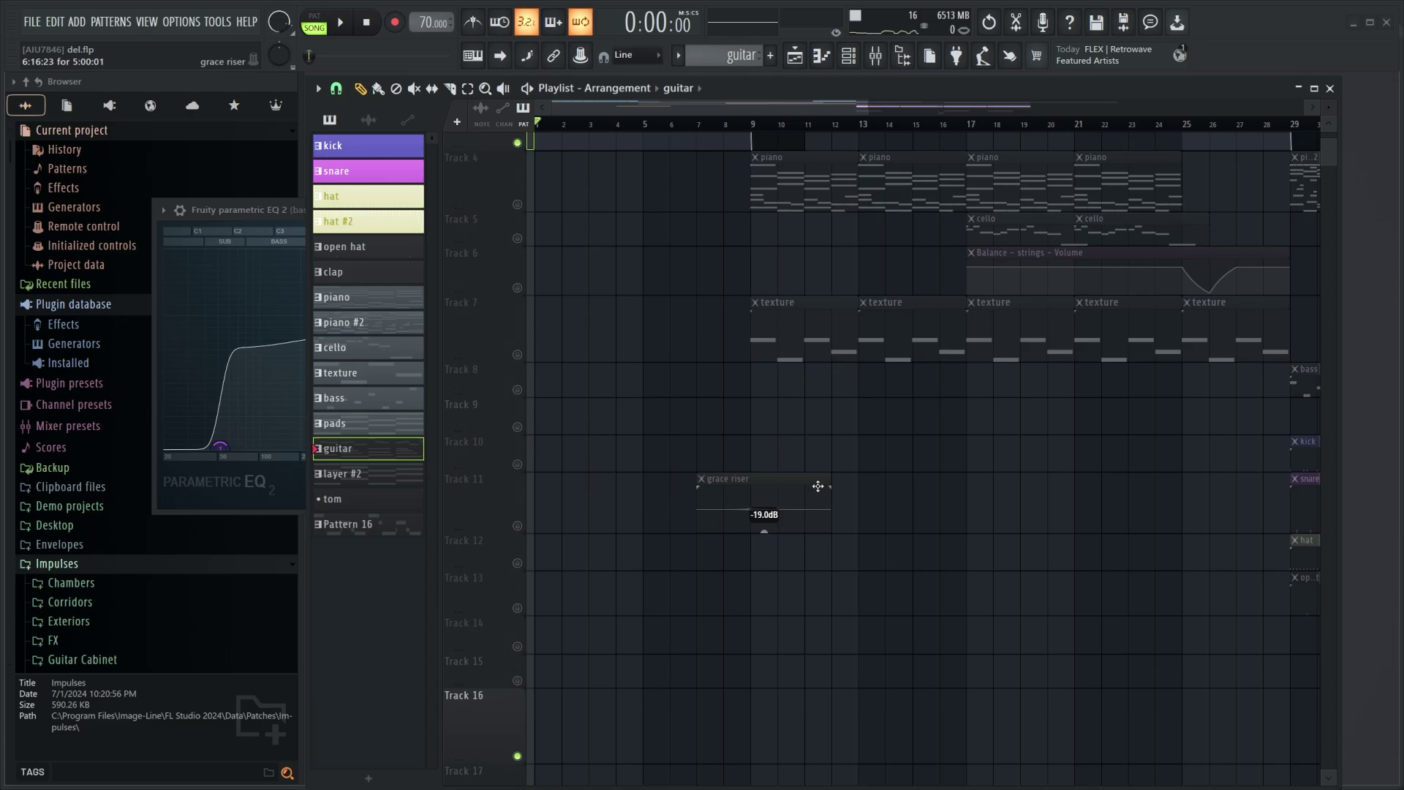
{"action": "scroll", "coordinate": [1085, 480], "scroll_direction": "right", "scroll_amount": 6}
{"action": "scroll", "coordinate": [995, 419], "scroll_direction": "up", "scroll_amount": 4}
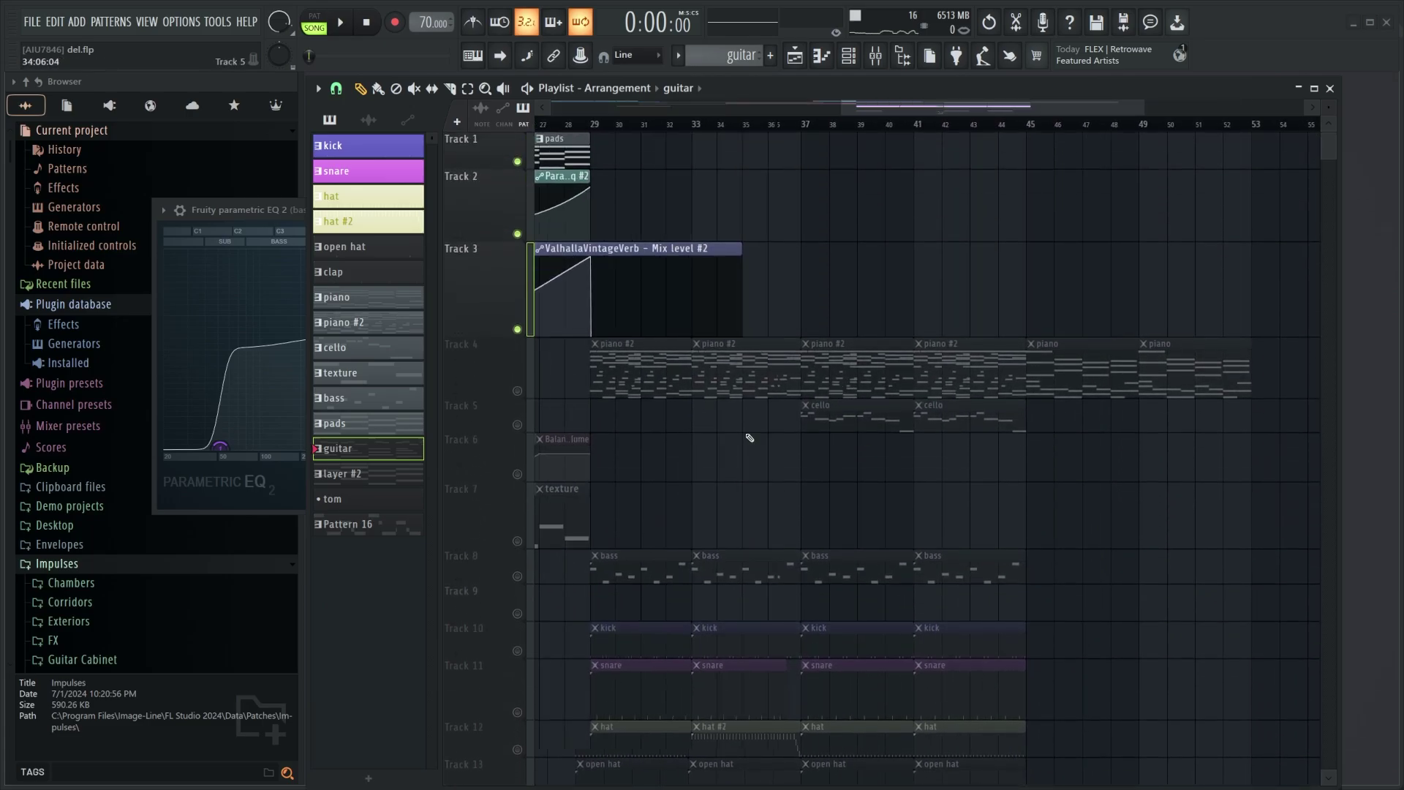
{"action": "scroll", "coordinate": [846, 497], "scroll_direction": "down", "scroll_amount": 3}
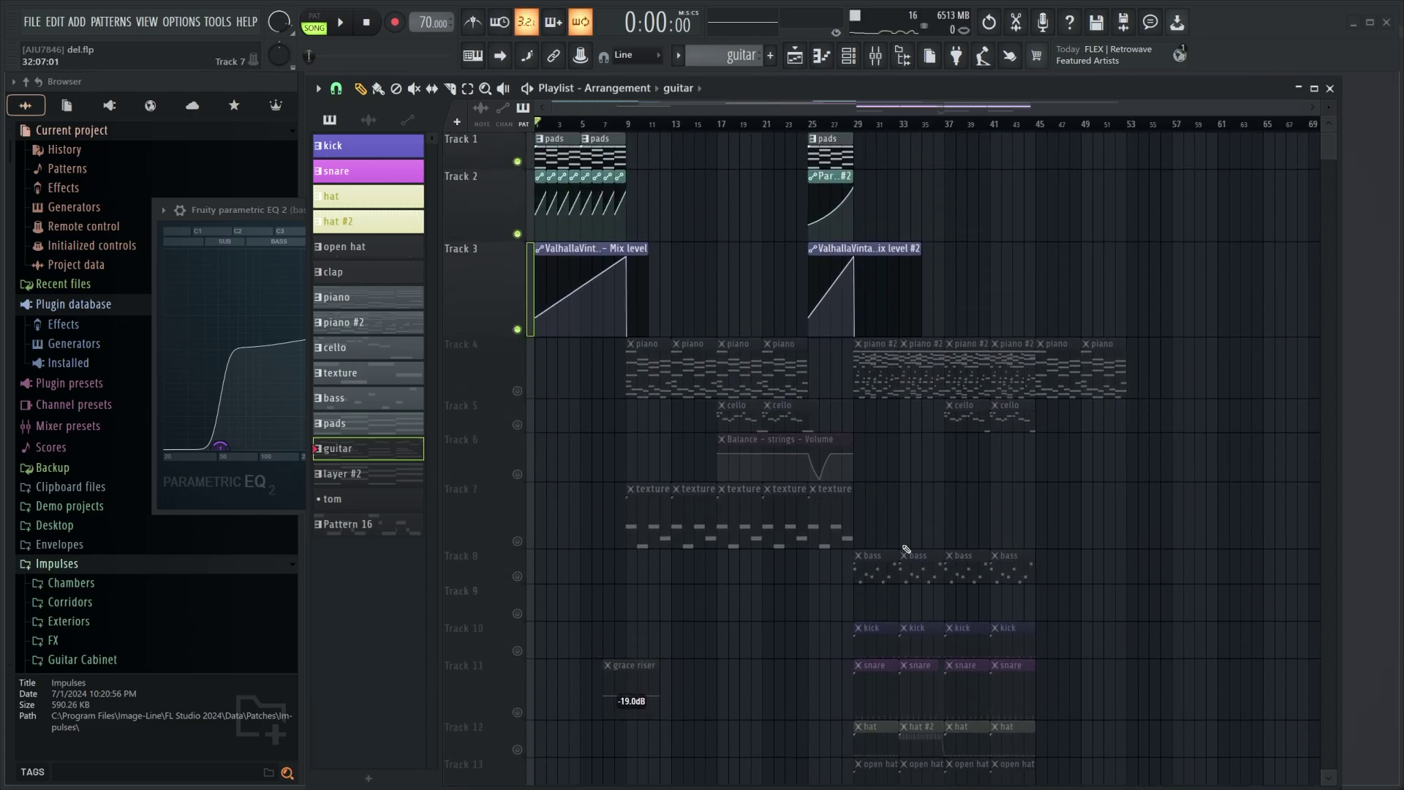
{"action": "scroll", "coordinate": [903, 501], "scroll_direction": "down", "scroll_amount": 3}
{"action": "scroll", "coordinate": [590, 381], "scroll_direction": "up", "scroll_amount": 2}
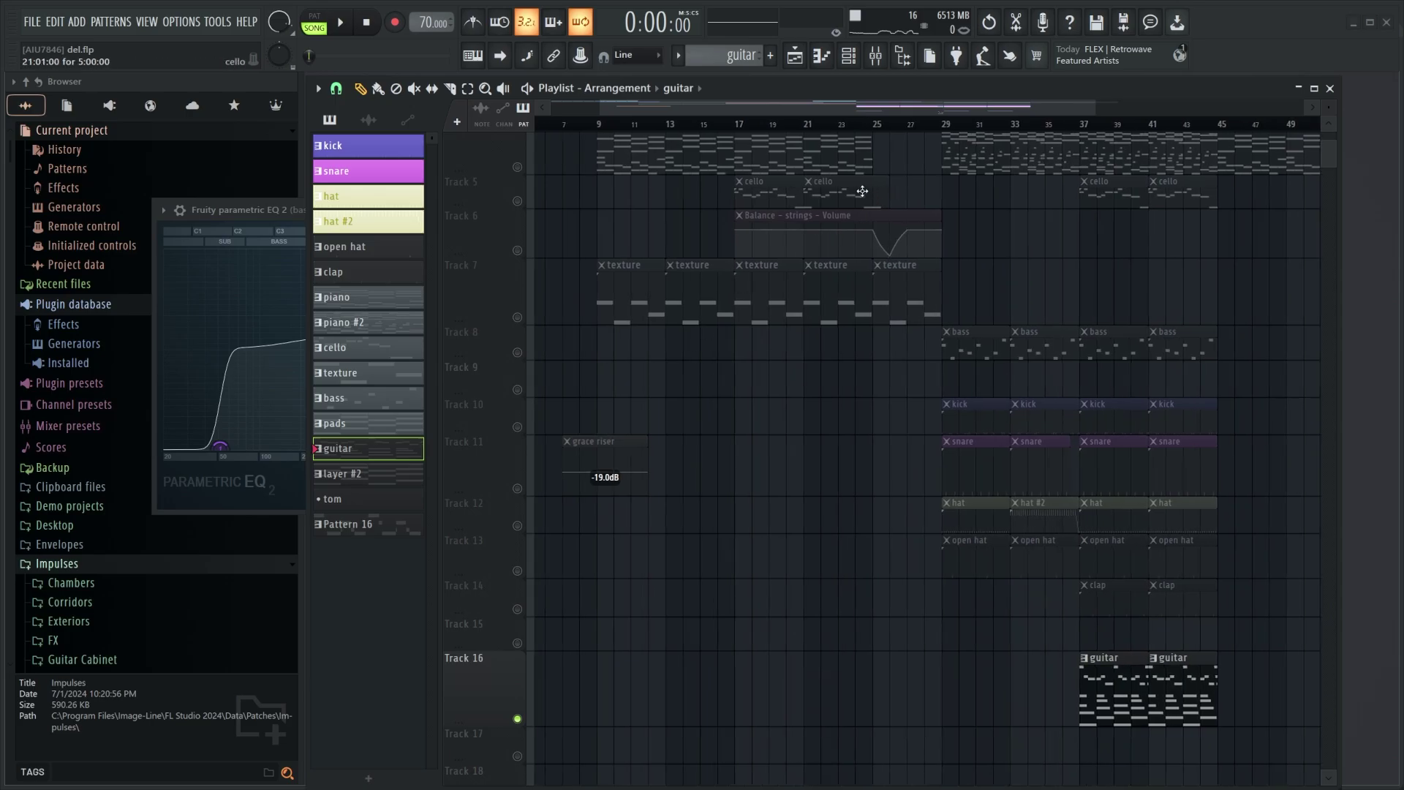
{"action": "scroll", "coordinate": [905, 107], "scroll_direction": "up", "scroll_amount": 3}
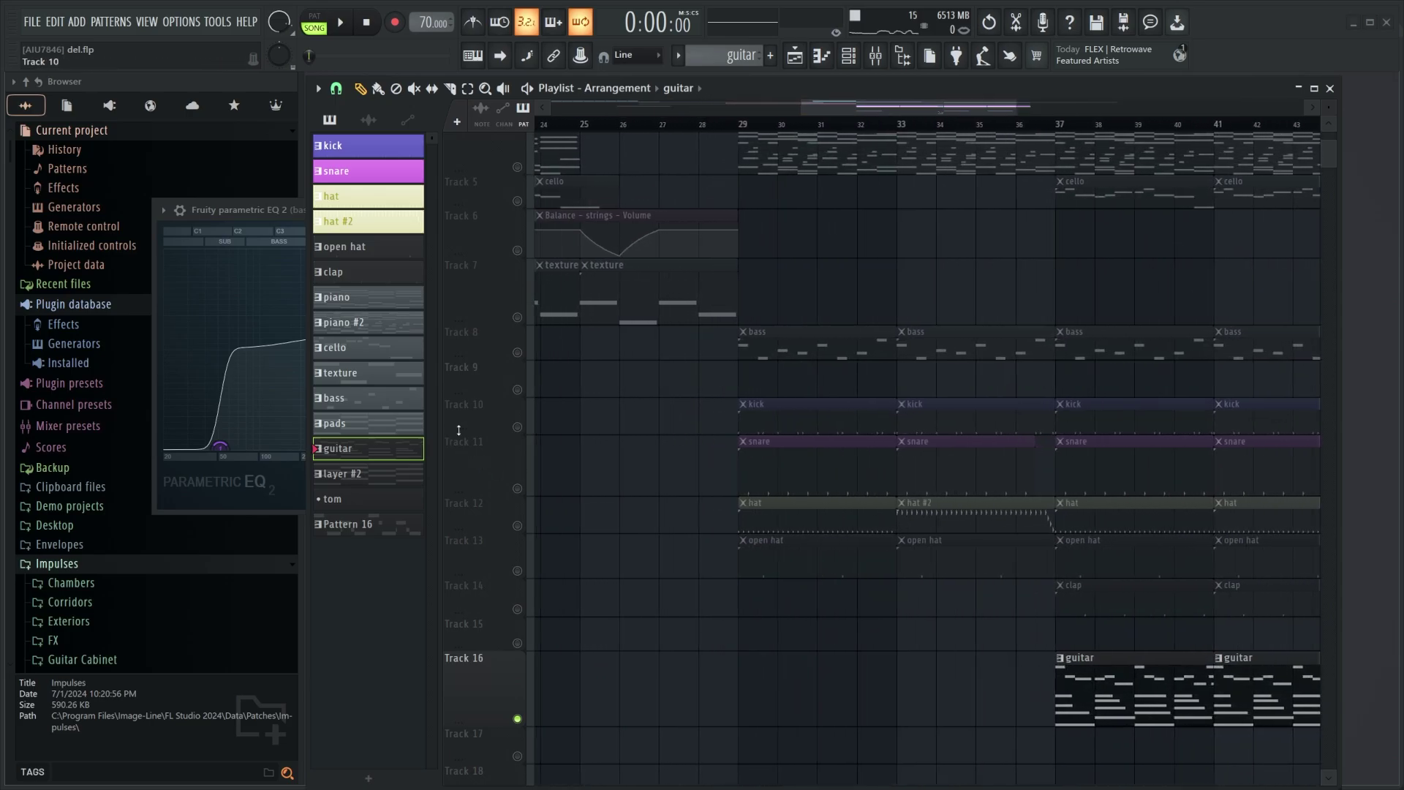
{"action": "left_click", "coordinate": [517, 427]}
{"action": "left_click", "coordinate": [517, 488]}
{"action": "left_click", "coordinate": [517, 525]}
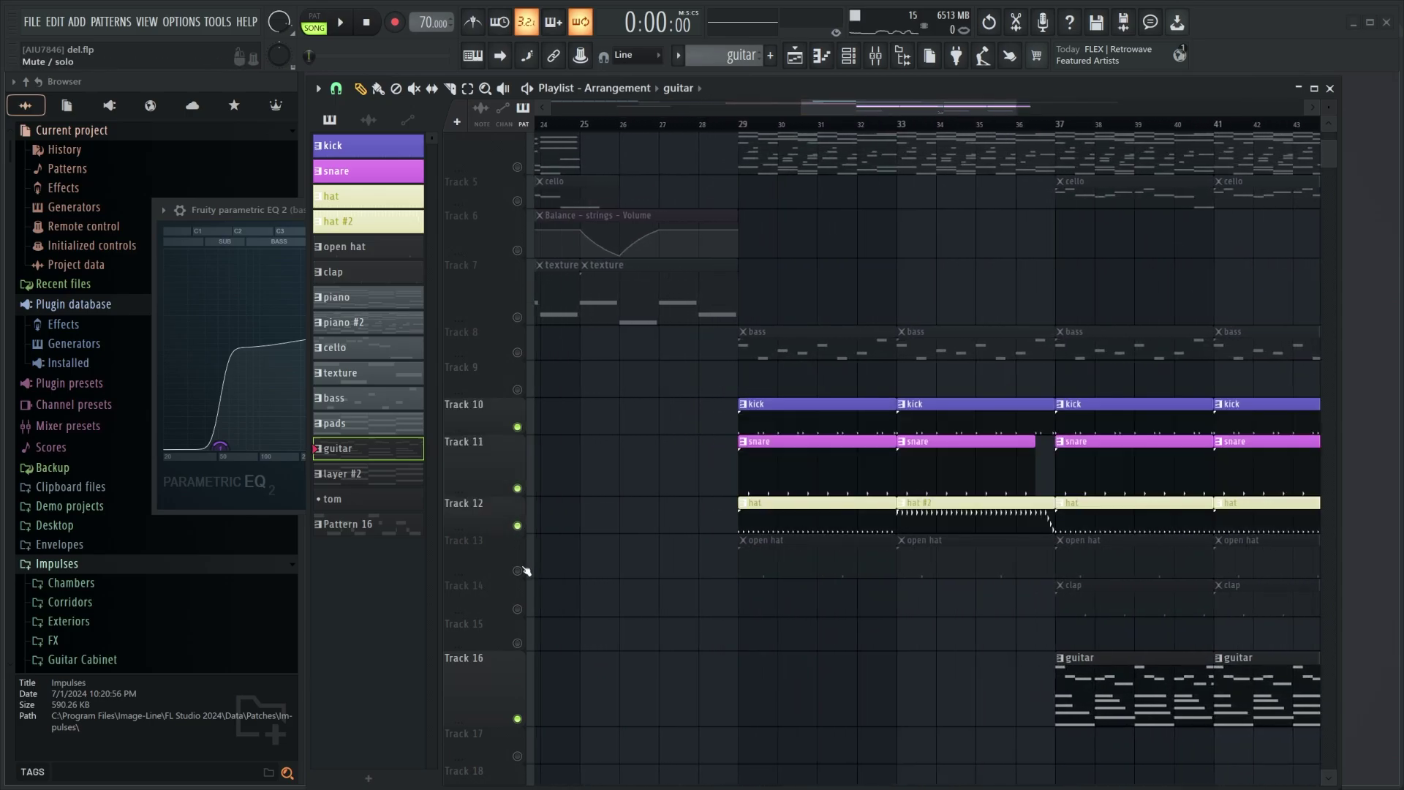
{"action": "left_click", "coordinate": [518, 571]}
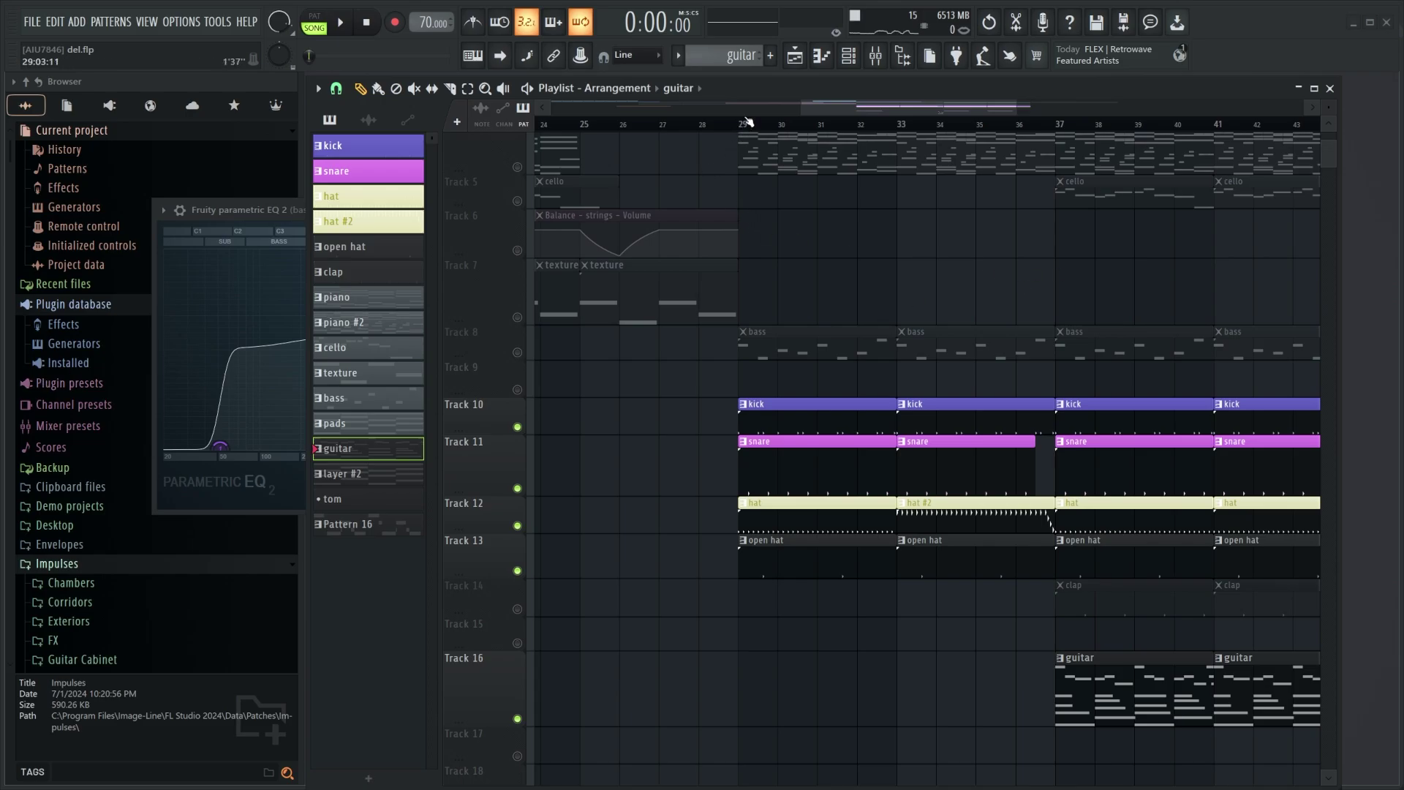
Step: Bring up the channel rack, audition the kick channel's sample in its sampler settings, and close them
{"action": "scroll", "coordinate": [749, 122], "scroll_direction": "left", "scroll_amount": 2}
{"action": "key", "text": "F6"}
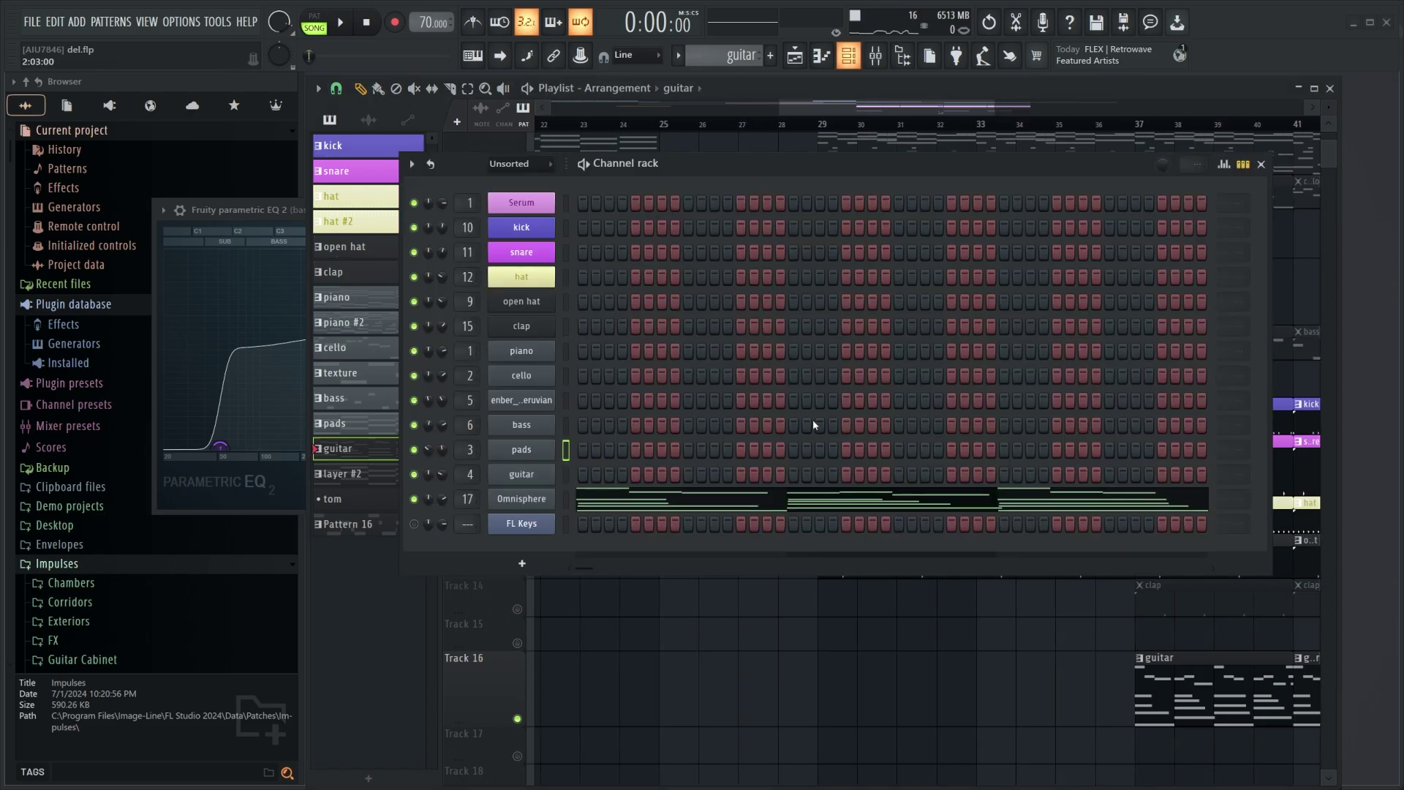
{"action": "left_click", "coordinate": [528, 228]}
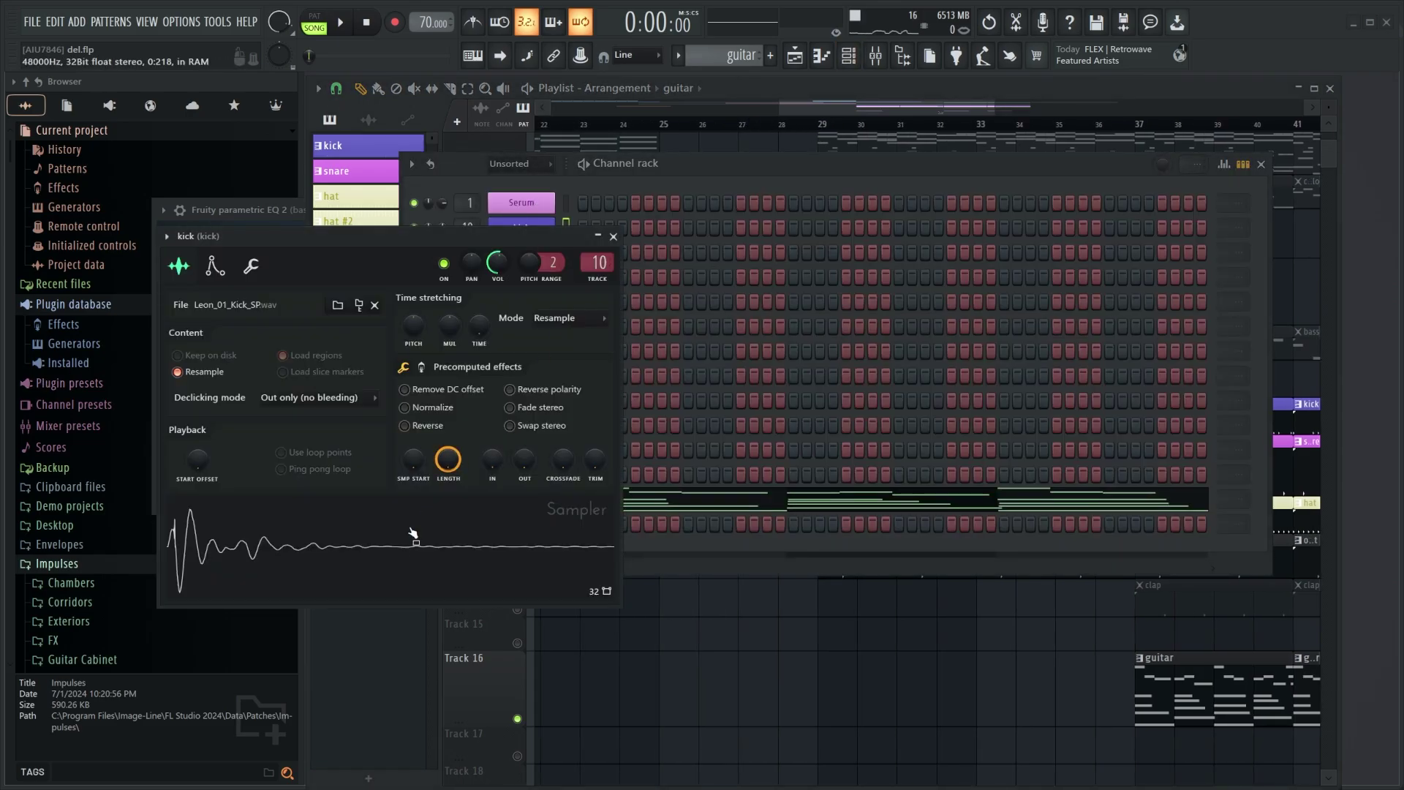
{"action": "left_click", "coordinate": [411, 534]}
{"action": "left_click", "coordinate": [615, 236]}
Step: Audition the snare channel's sample in its sampler settings and close them
{"action": "left_click", "coordinate": [553, 252]}
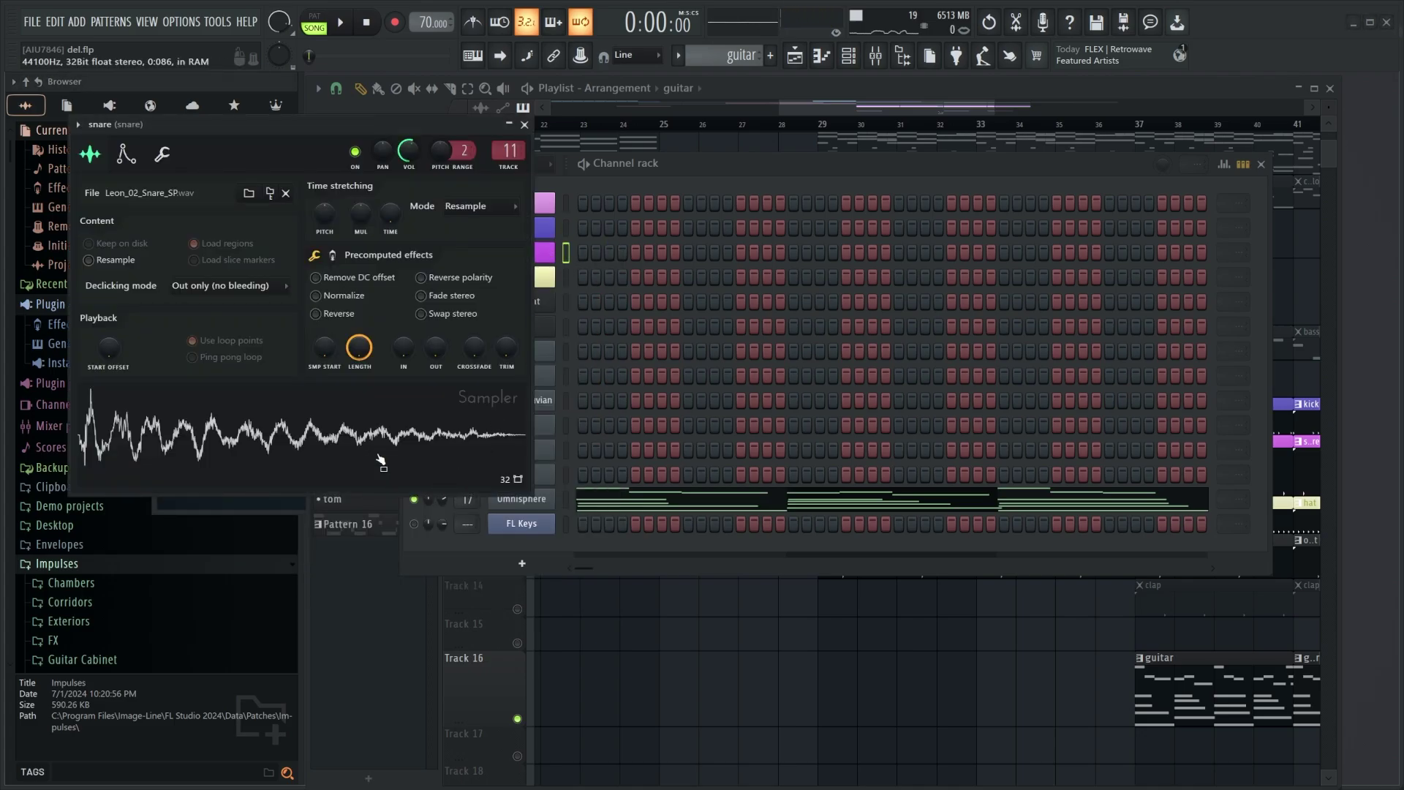
{"action": "left_click", "coordinate": [389, 442]}
{"action": "left_click", "coordinate": [525, 124]}
Step: Review the hat channel's sample in its sampler settings, and close the settings and the channel rack
{"action": "left_click", "coordinate": [521, 277]}
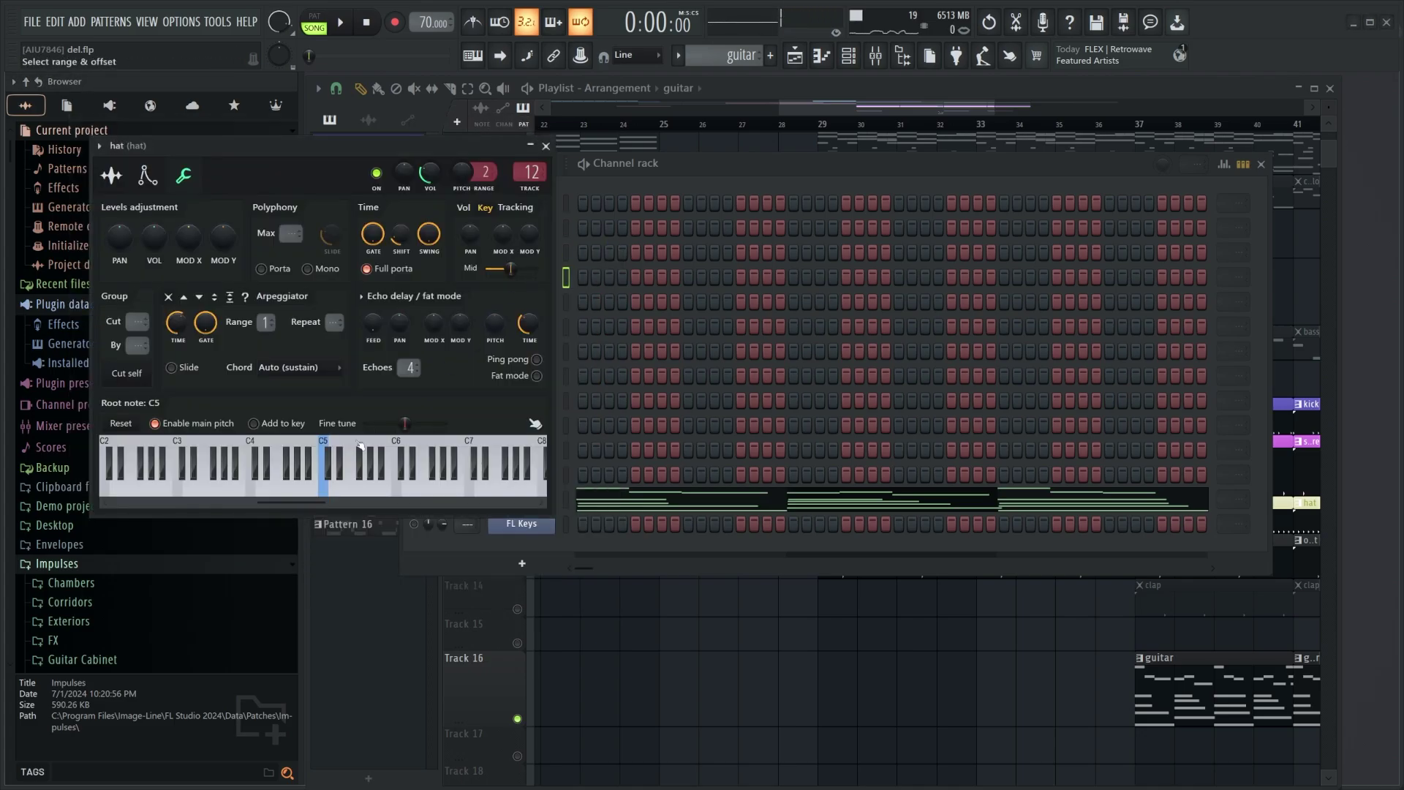
{"action": "left_click", "coordinate": [112, 175]}
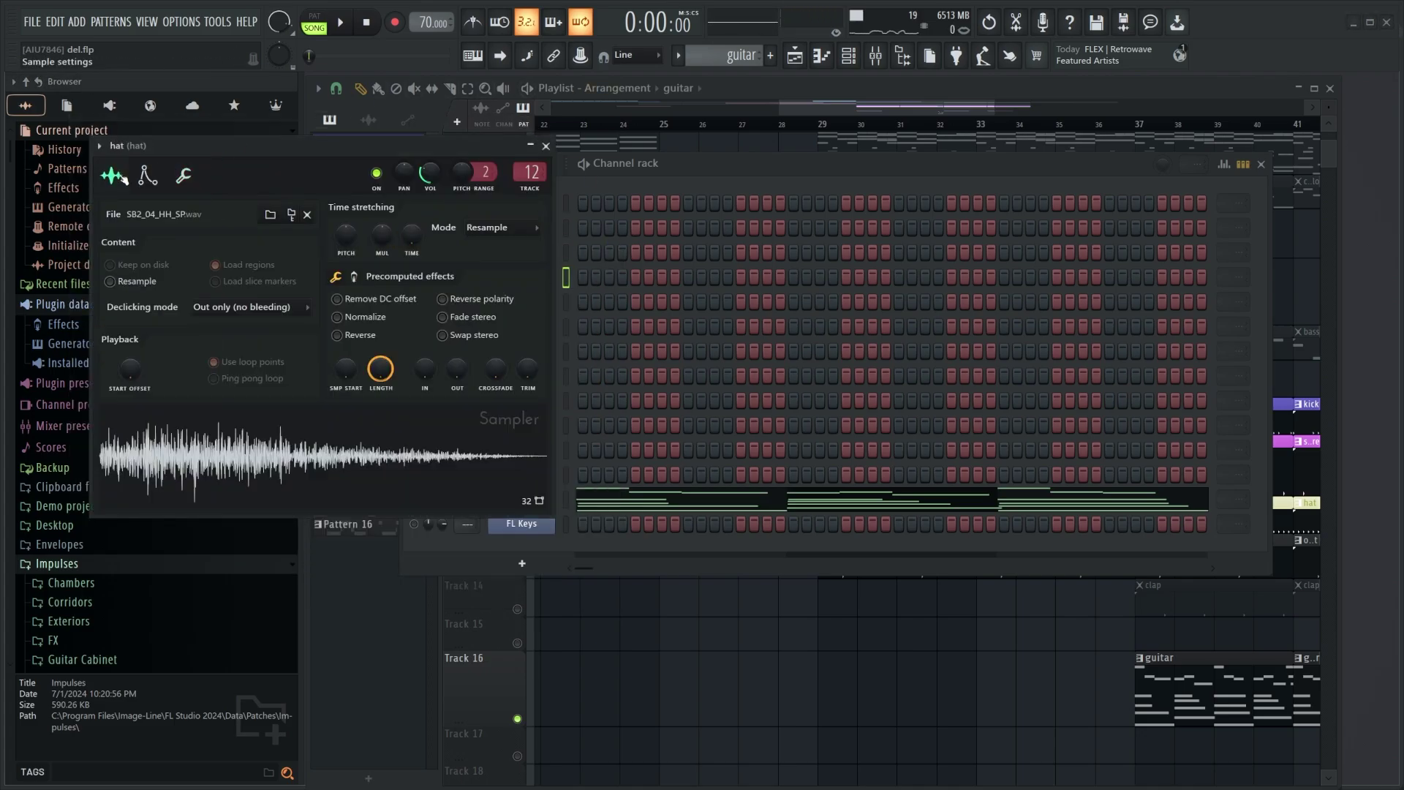
{"action": "left_click", "coordinate": [546, 145]}
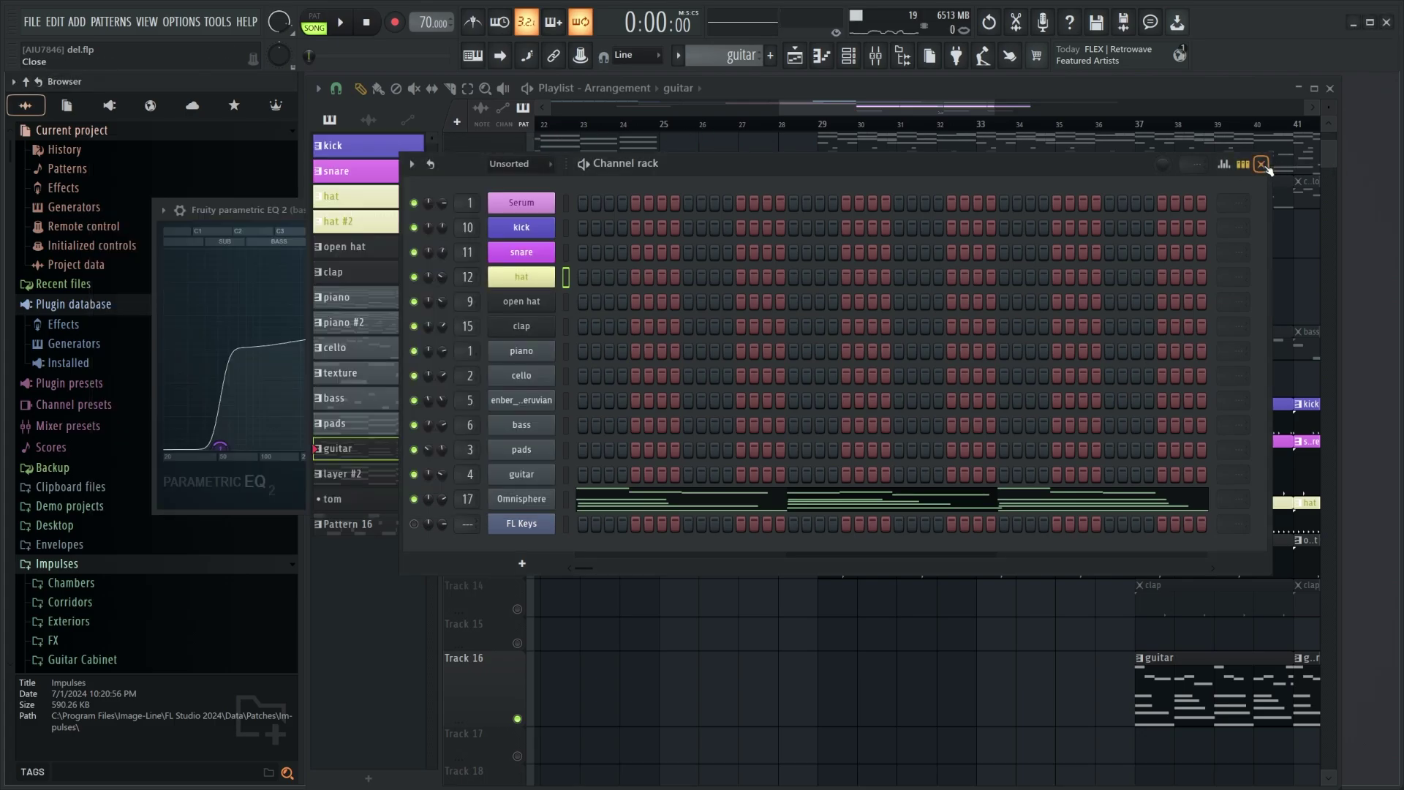
{"action": "left_click", "coordinate": [1262, 165]}
Step: Play the kick, snare, hat and open hat parts together from bar 29 and stop playback
{"action": "left_click", "coordinate": [819, 126]}
{"action": "key", "text": "space"}
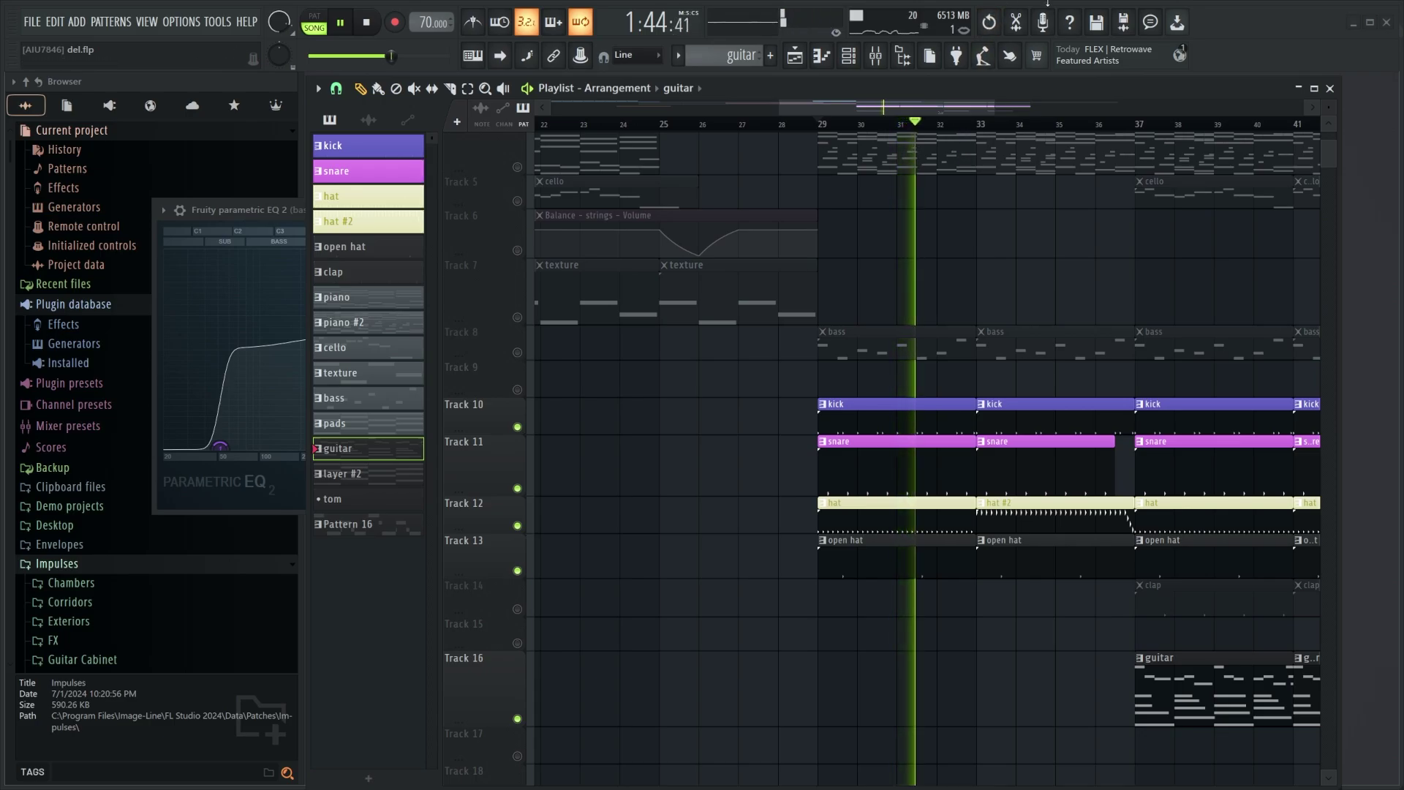
{"action": "key", "text": "space"}
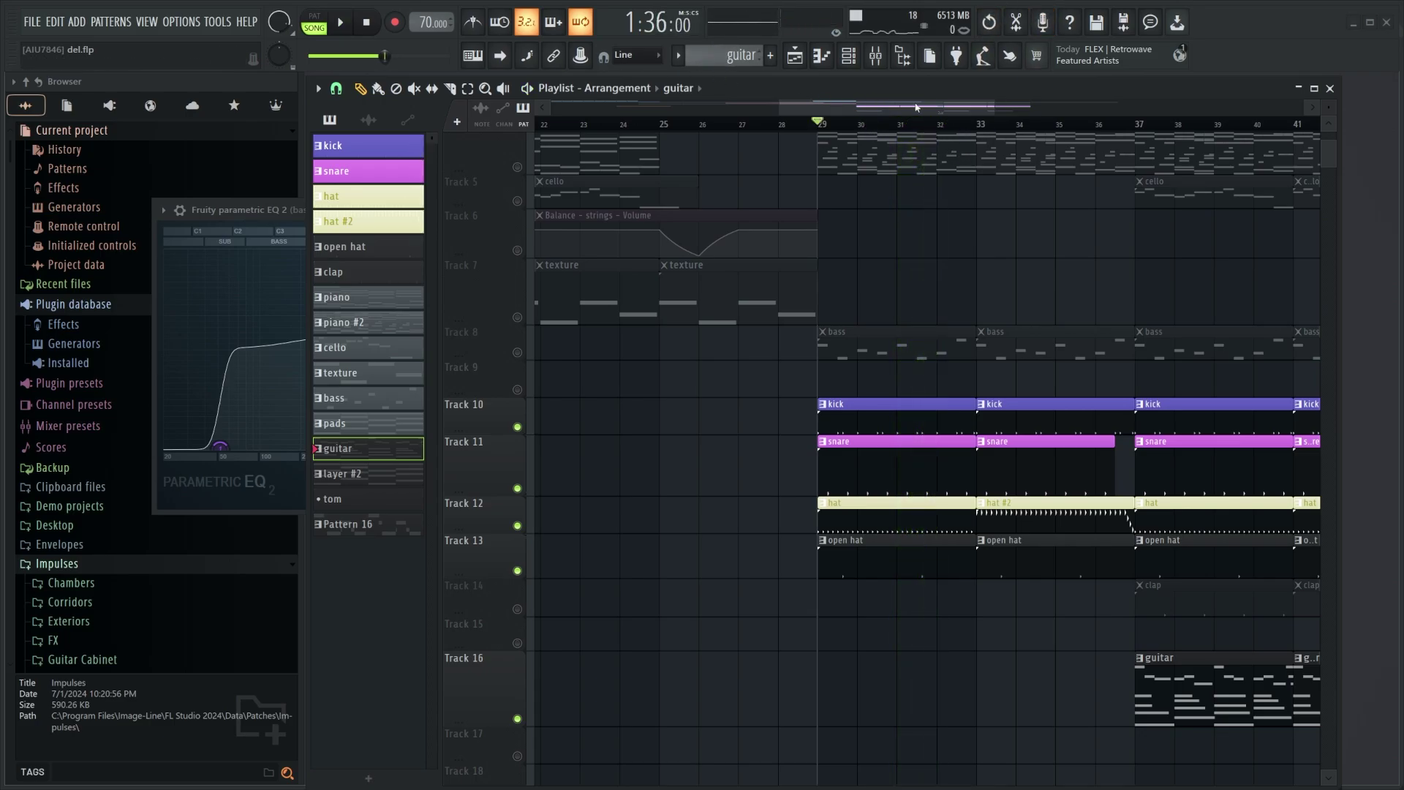
Step: Unmute the clap on Track 14, mute the guitar on Track 16, and set the playback position to bar 37
{"action": "left_click_drag", "start_coordinate": [917, 107], "coordinate": [978, 112]}
{"action": "left_click", "coordinate": [517, 610]}
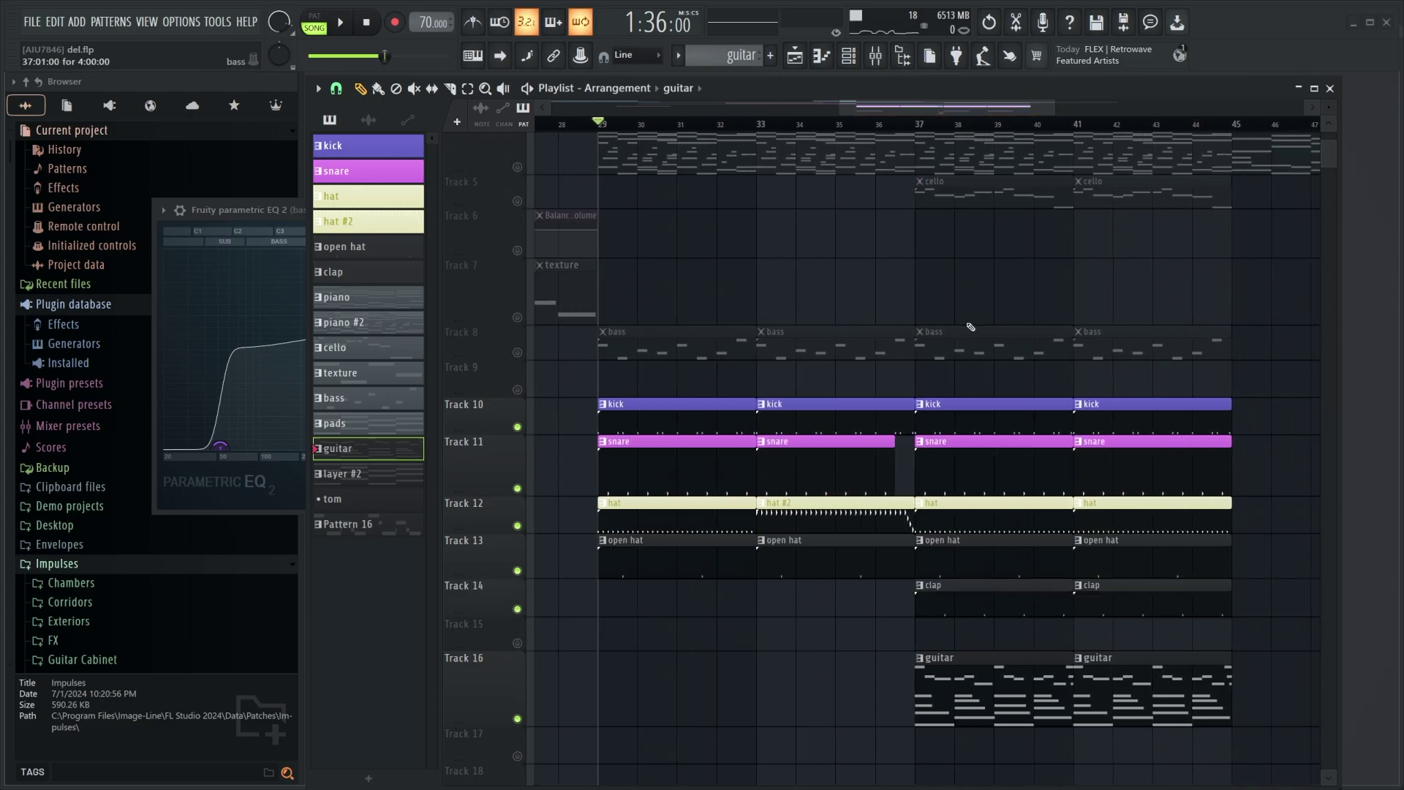
{"action": "left_click", "coordinate": [920, 126]}
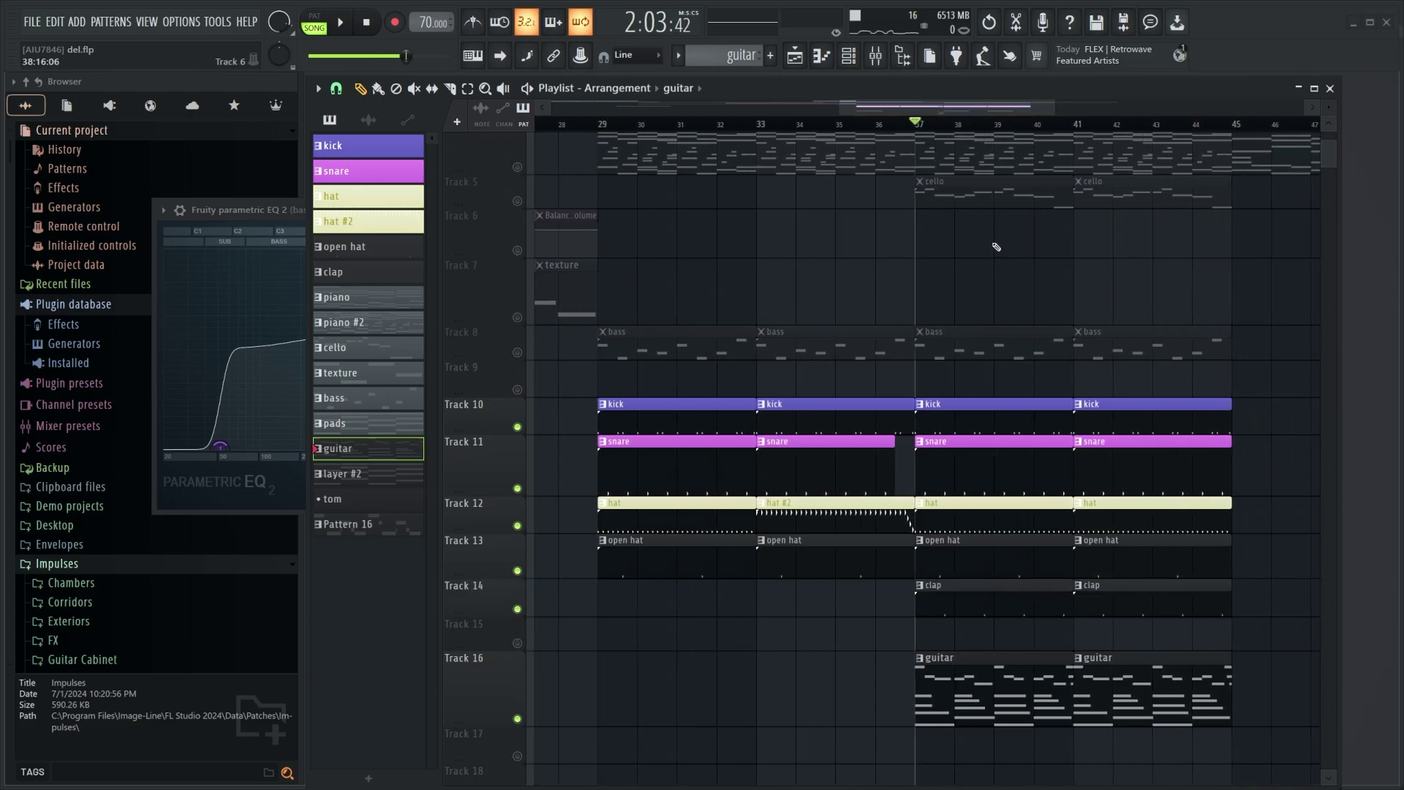
{"action": "left_click", "coordinate": [517, 719]}
Step: Play the drum section with the clap from bar 37 and stop playback
{"action": "key", "text": "space"}
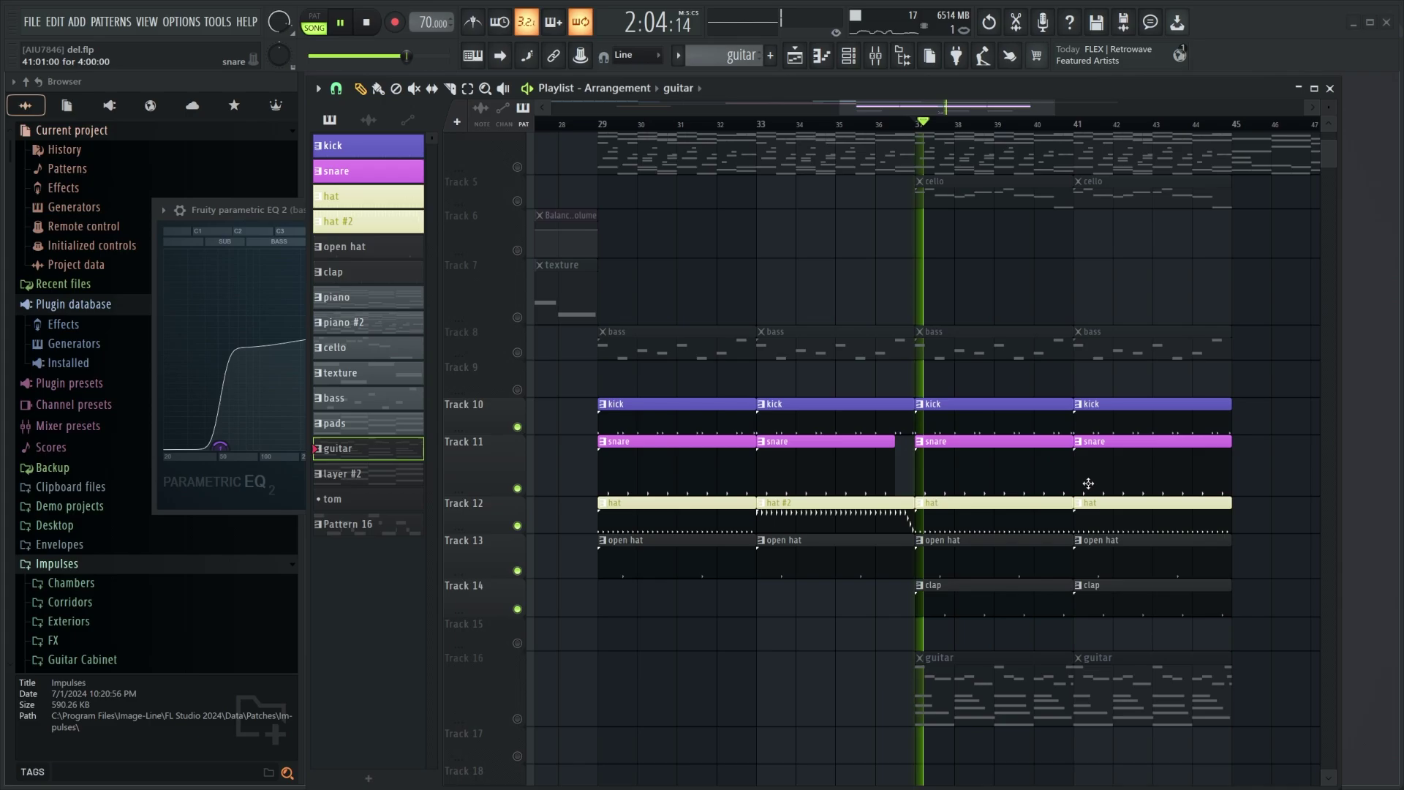
{"action": "scroll", "coordinate": [1033, 488], "scroll_direction": "up", "scroll_amount": 3}
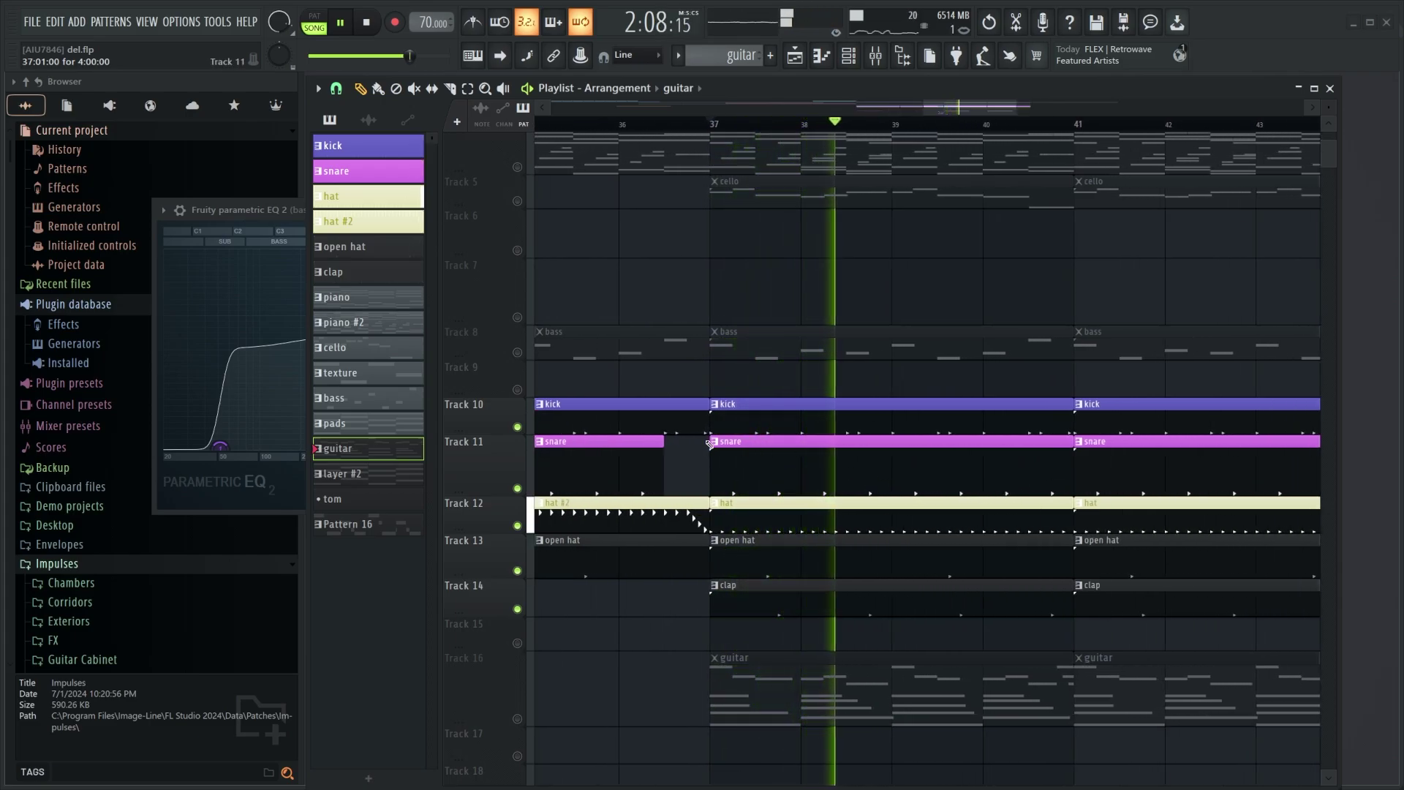
{"action": "scroll", "coordinate": [815, 405], "scroll_direction": "down", "scroll_amount": 2}
{"action": "key", "text": "space"}
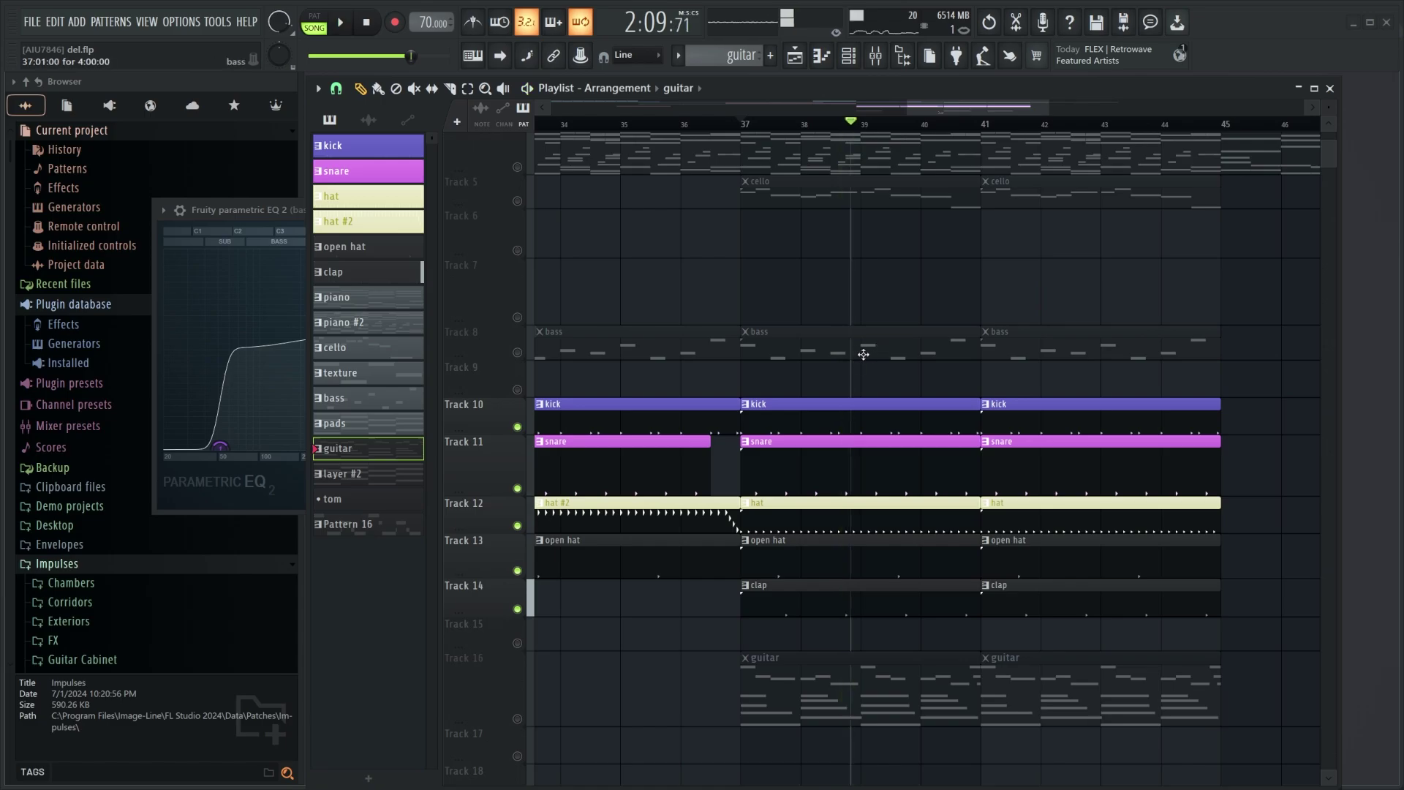
Step: Bring up the channel rack and mixer, select the drum bus, and review its ValhallaRoom reverb settings
{"action": "key", "text": "F6"}
{"action": "key", "text": "F9"}
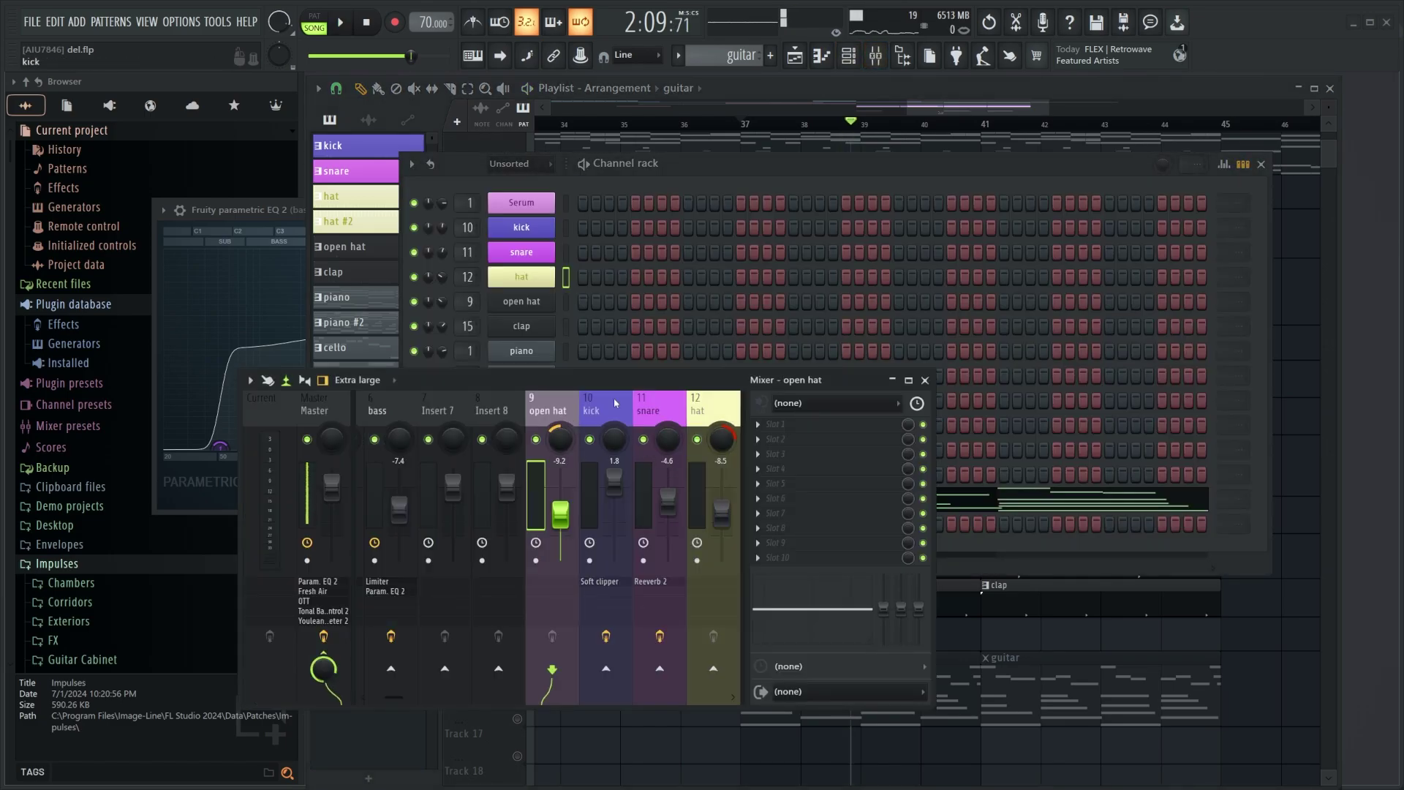
{"action": "left_click_drag", "start_coordinate": [394, 698], "coordinate": [407, 698]}
{"action": "left_click", "coordinate": [527, 412]}
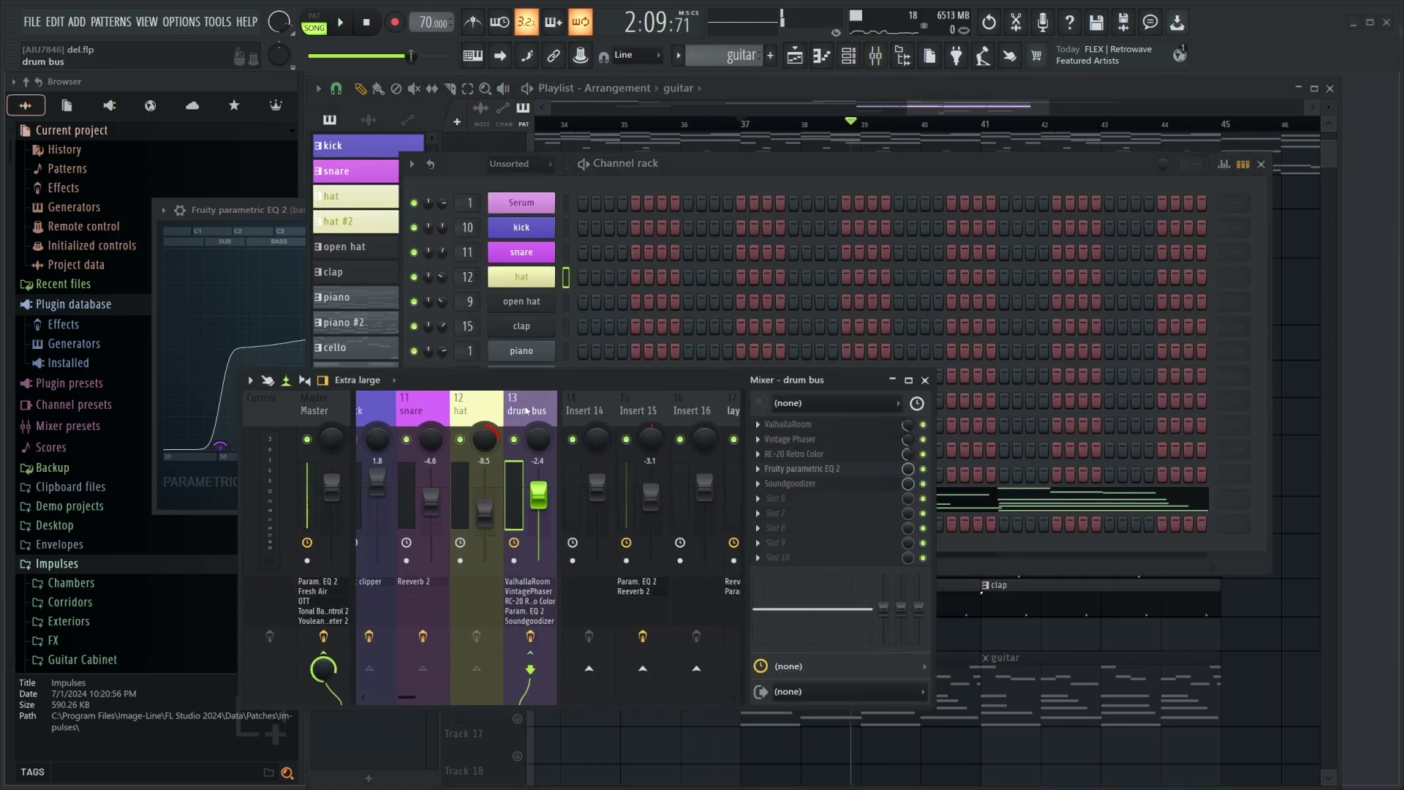
{"action": "left_click", "coordinate": [809, 425]}
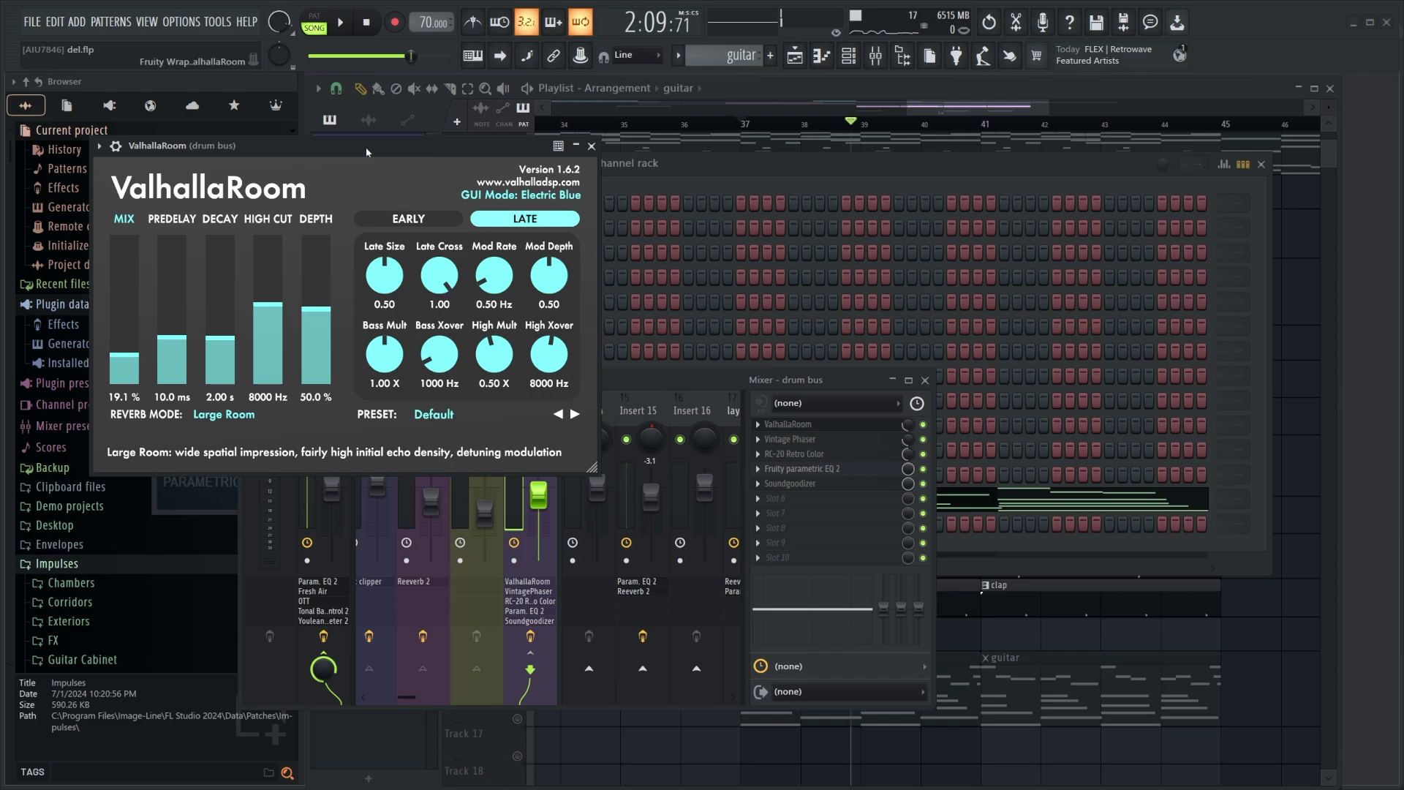
{"action": "left_click", "coordinate": [592, 146]}
Step: Review the drum bus's Vintage Phaser and RC-20 Retro Color settings, closing each plugin
{"action": "left_click", "coordinate": [805, 439]}
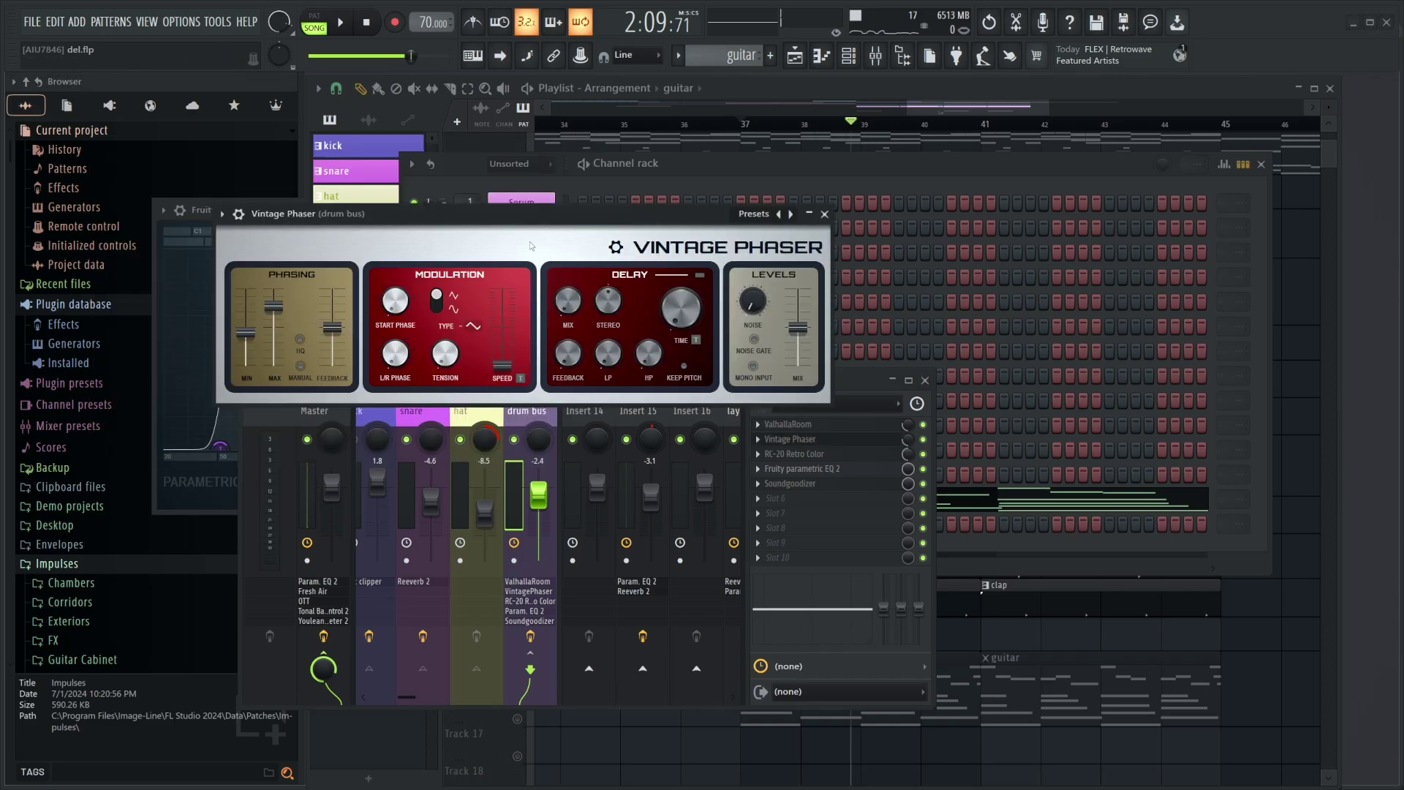
{"action": "left_click", "coordinate": [825, 214]}
{"action": "left_click", "coordinate": [804, 454]}
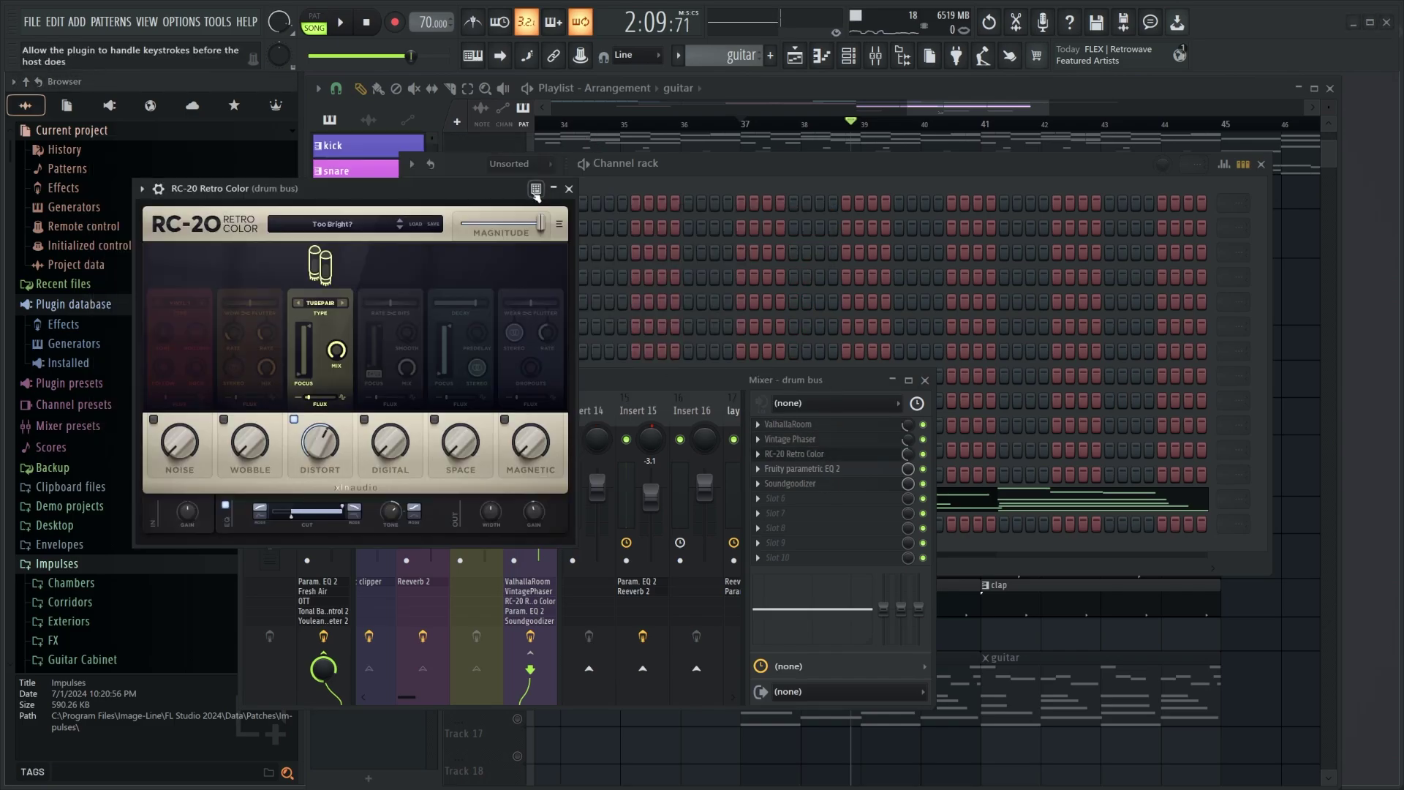
{"action": "left_click", "coordinate": [570, 190]}
Step: Review the drum bus's Fruity parametric EQ 2 and Soundgoodizer, and close the plugins, channel rack and mixer
{"action": "left_click", "coordinate": [841, 470]}
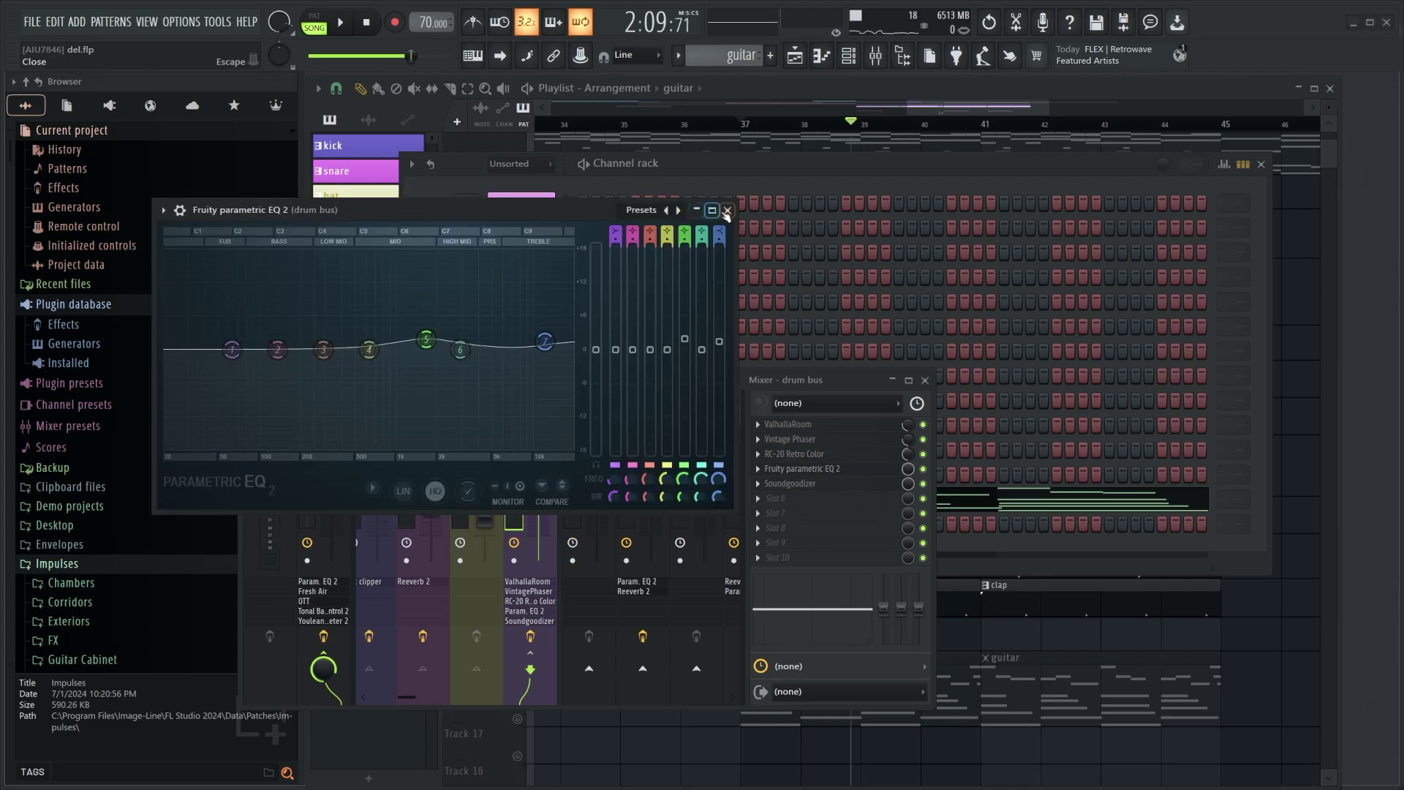
{"action": "left_click", "coordinate": [727, 210]}
{"action": "left_click", "coordinate": [814, 483]}
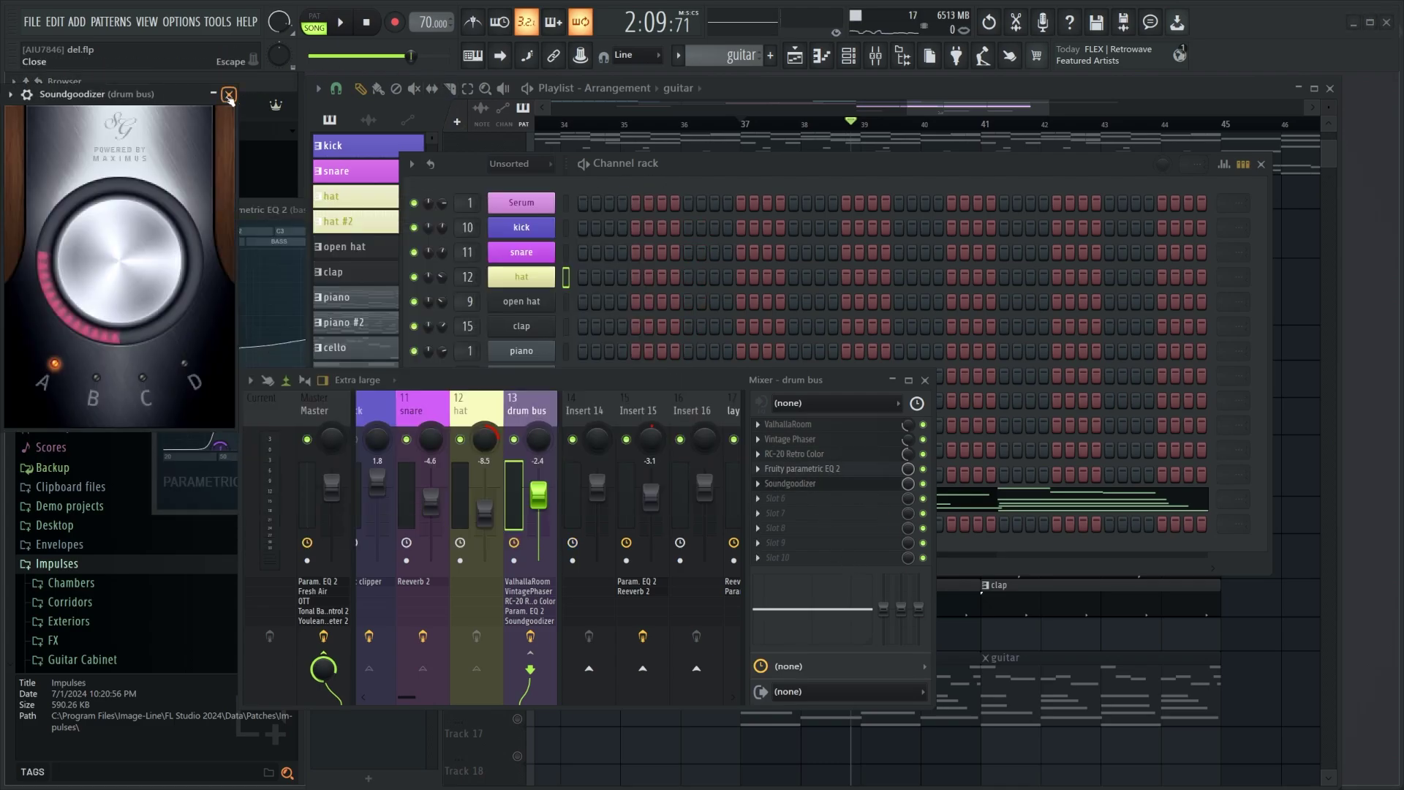
{"action": "left_click_drag", "start_coordinate": [230, 99], "coordinate": [842, 249]}
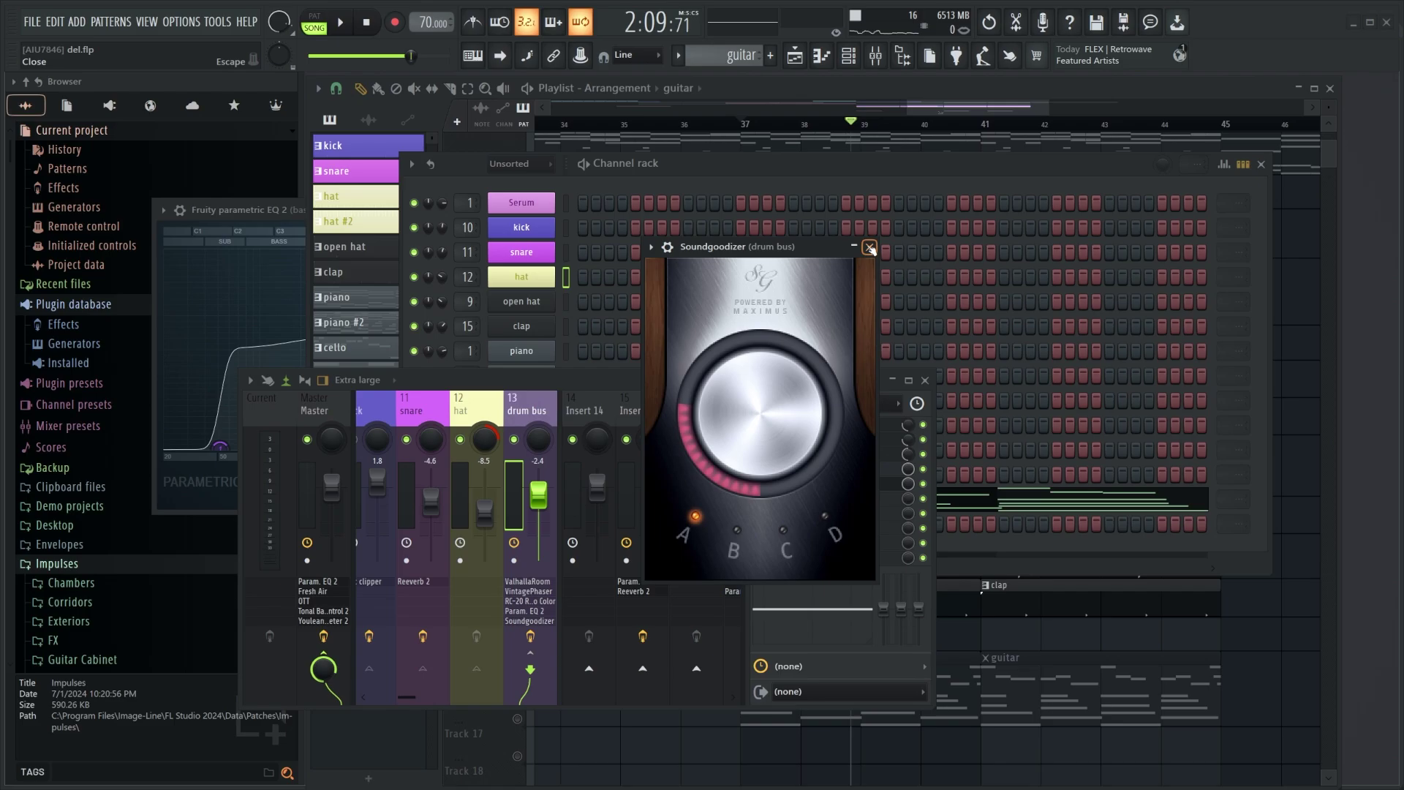
{"action": "left_click", "coordinate": [870, 247]}
{"action": "left_click", "coordinate": [1261, 165]}
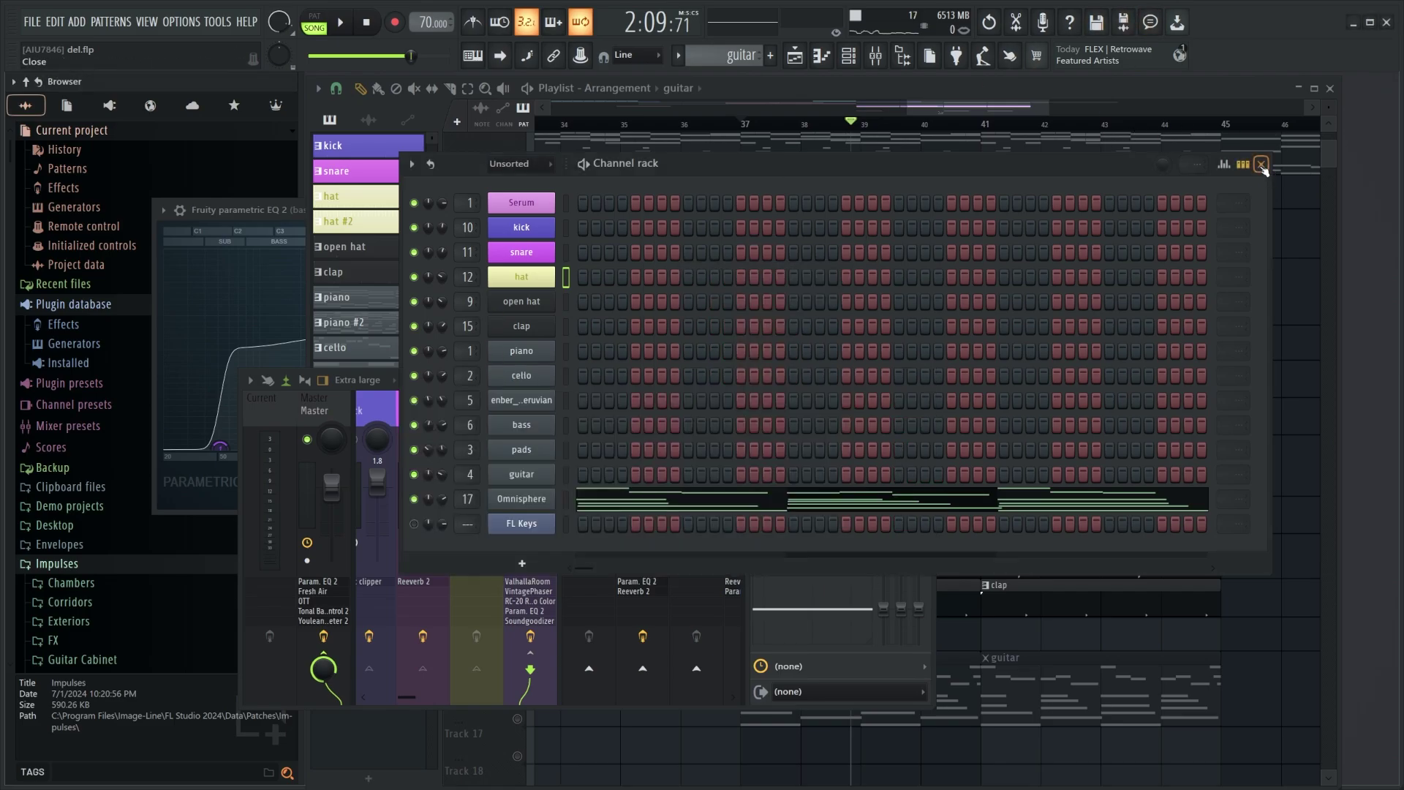
{"action": "left_click", "coordinate": [925, 380]}
Step: Unmute Tracks 21 to 25, which hold the tom fill and its panning automation before bar 37
{"action": "scroll", "coordinate": [768, 410], "scroll_direction": "down", "scroll_amount": 1}
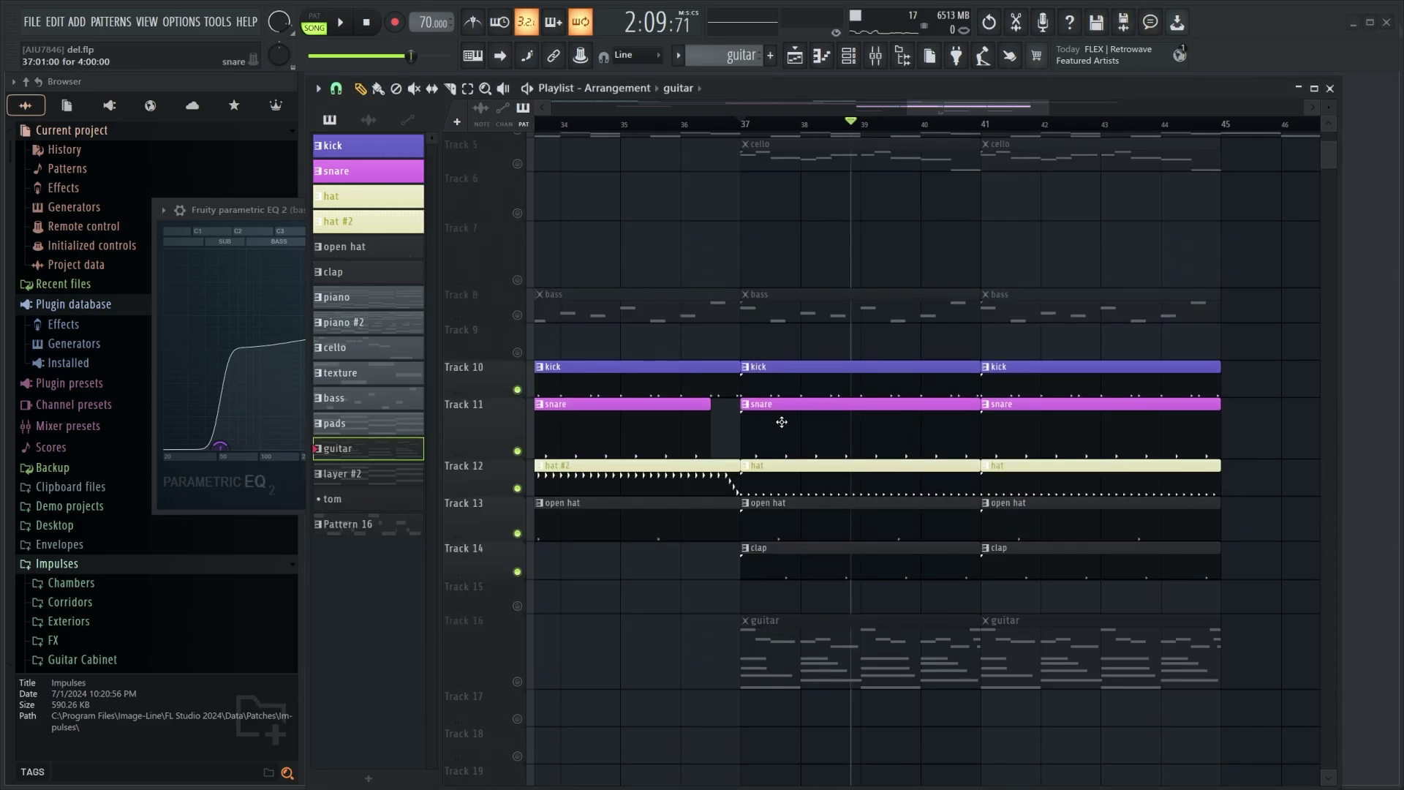
{"action": "scroll", "coordinate": [804, 329], "scroll_direction": "left", "scroll_amount": 3}
{"action": "scroll", "coordinate": [736, 602], "scroll_direction": "down", "scroll_amount": 6}
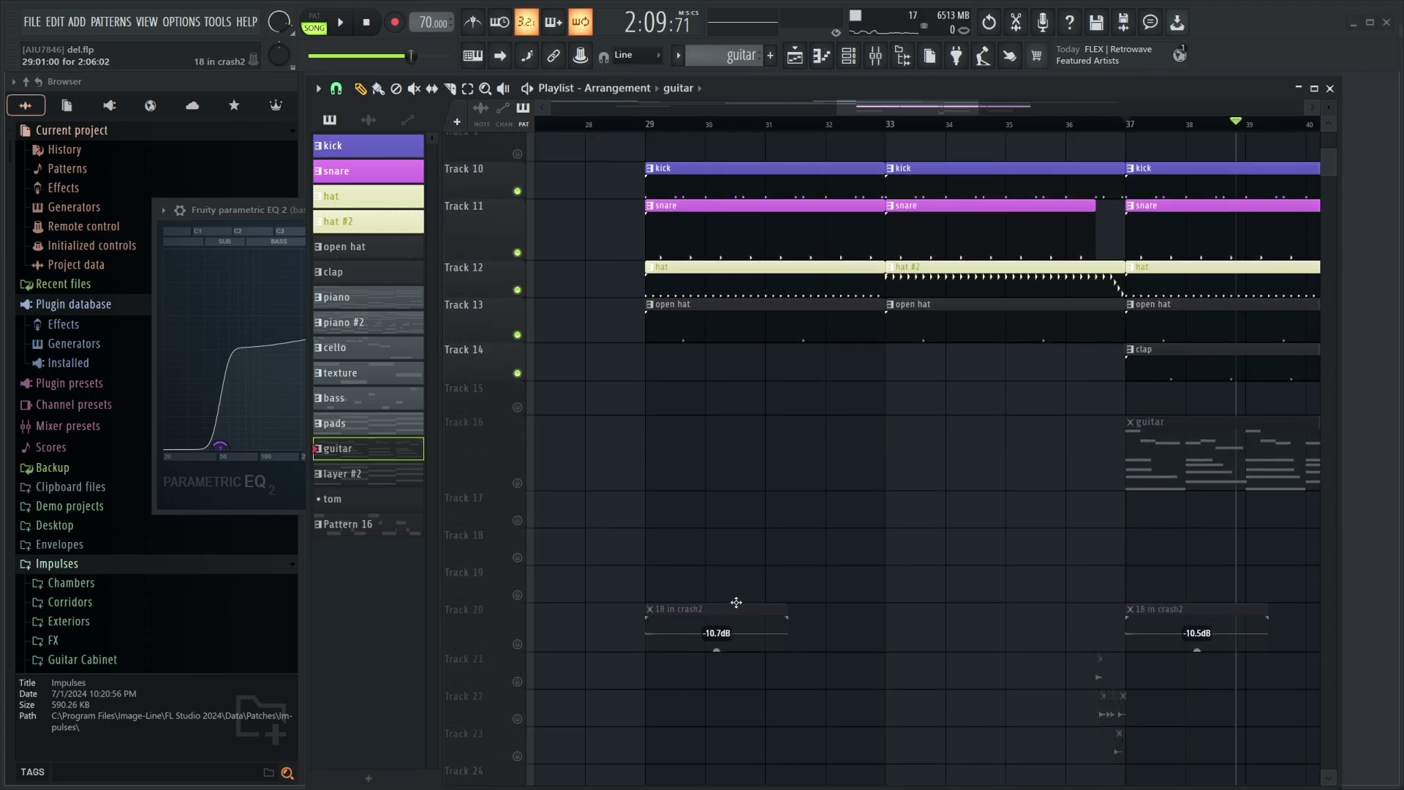
{"action": "scroll", "coordinate": [1079, 449], "scroll_direction": "up", "scroll_amount": 1}
{"action": "scroll", "coordinate": [1079, 449], "scroll_direction": "up", "scroll_amount": 1}
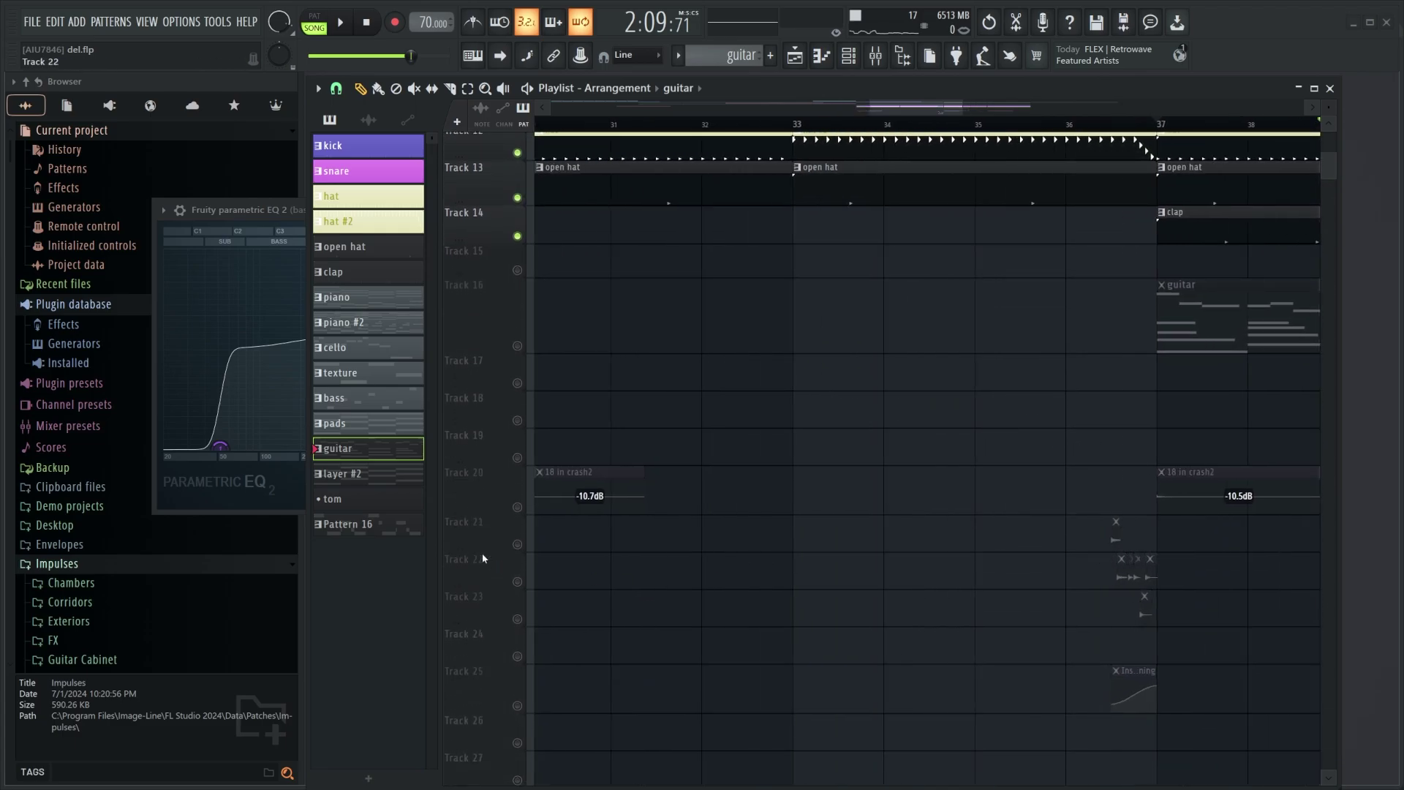
{"action": "left_click", "coordinate": [517, 581]}
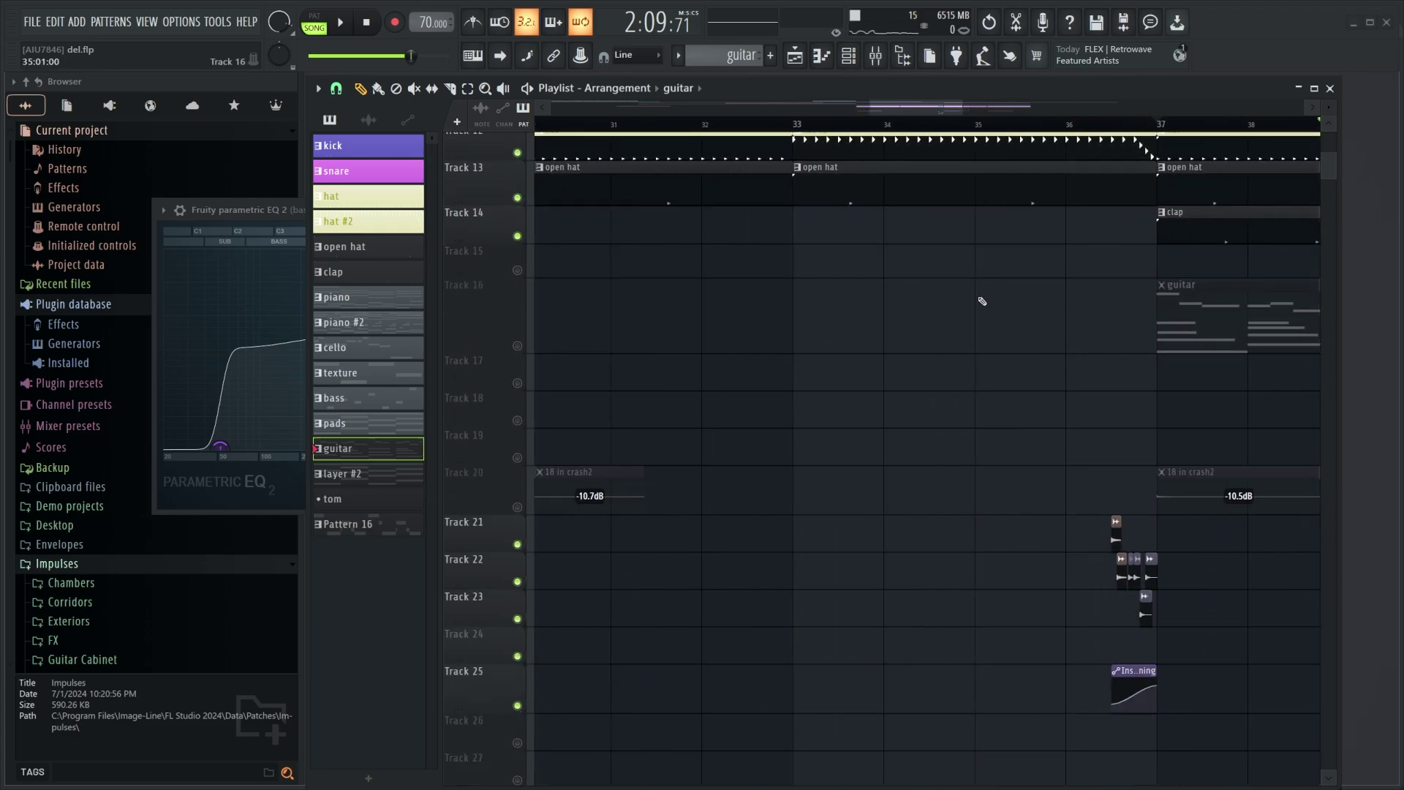
Step: Play the tom fill with its panning automation from bar 36, and save the project
{"action": "left_click_drag", "start_coordinate": [955, 102], "coordinate": [987, 120]}
{"action": "scroll", "coordinate": [866, 503], "scroll_direction": "up", "scroll_amount": 5}
{"action": "scroll", "coordinate": [636, 561], "scroll_direction": "down", "scroll_amount": 4}
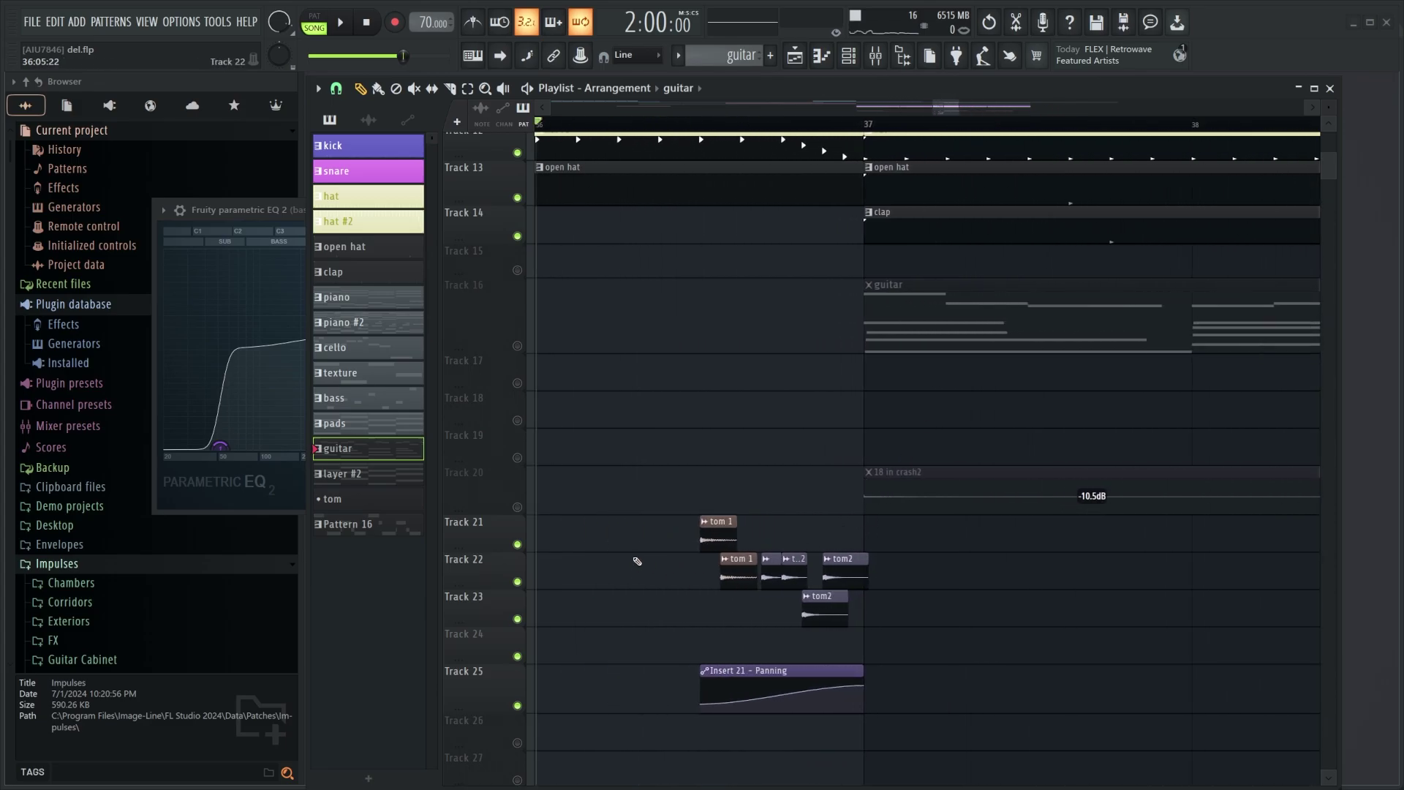
{"action": "key", "text": "space"}
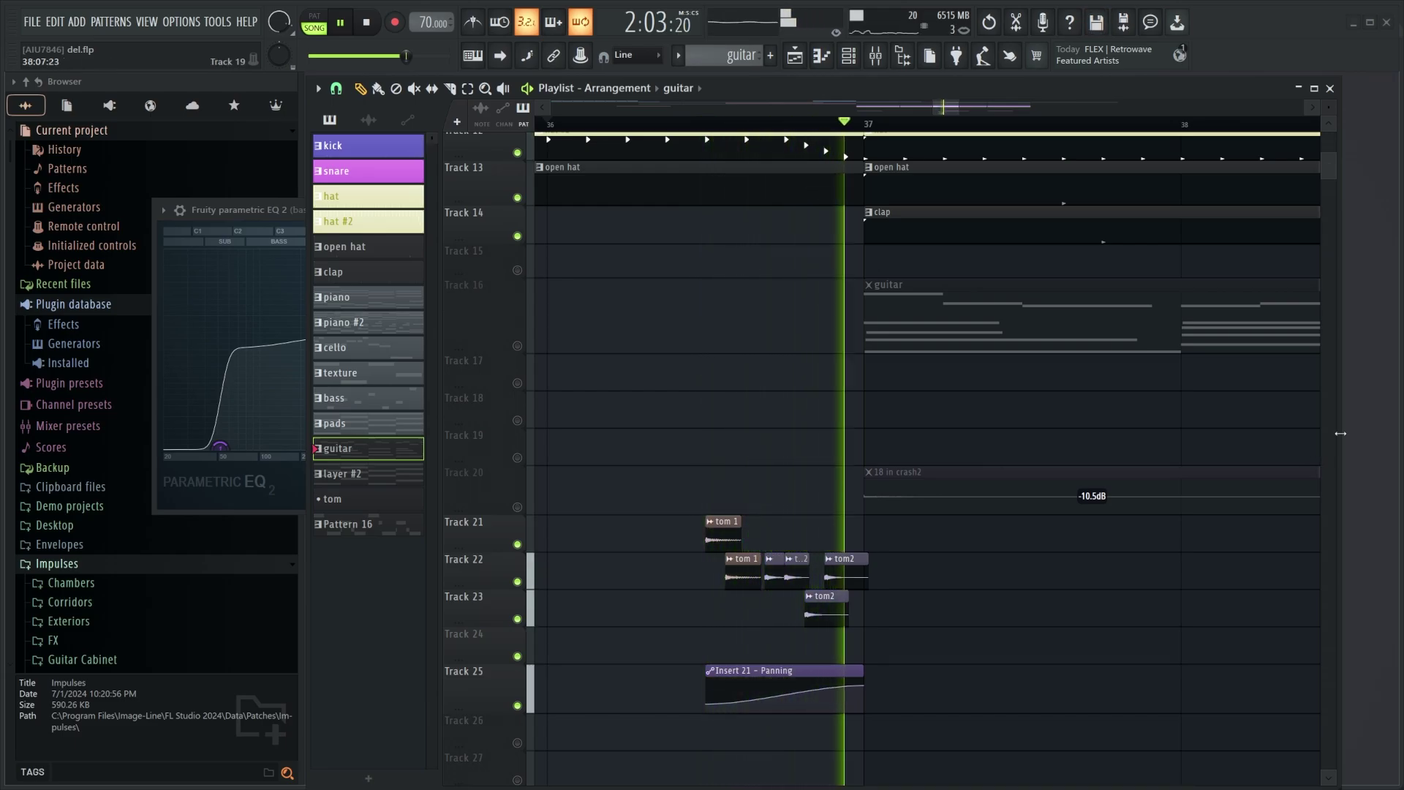
{"action": "key", "text": "ctrl+s"}
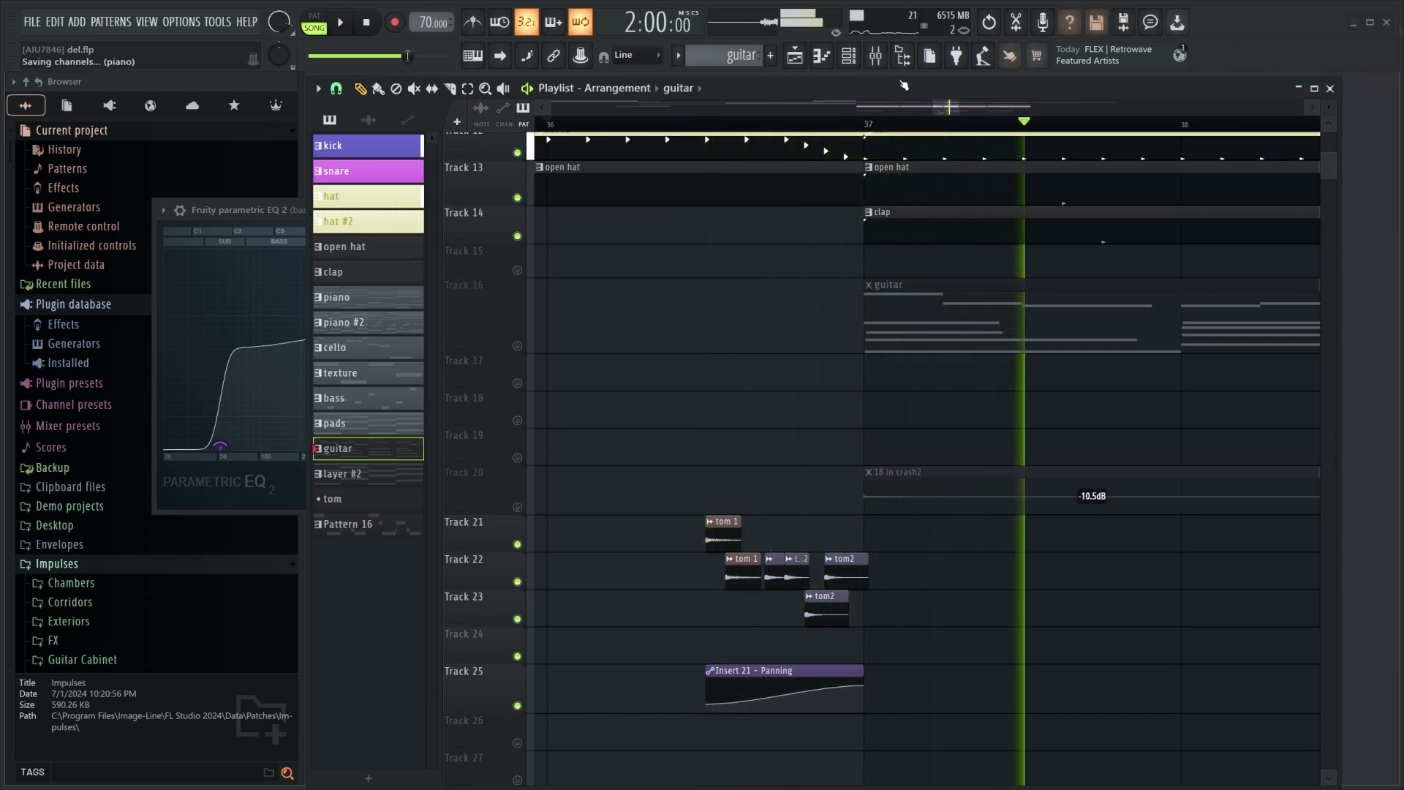
Step: Inspect the tom clips and panning automation up close, and unmute the crash on Track 20
{"action": "scroll", "coordinate": [1006, 413], "scroll_direction": "down", "scroll_amount": 3}
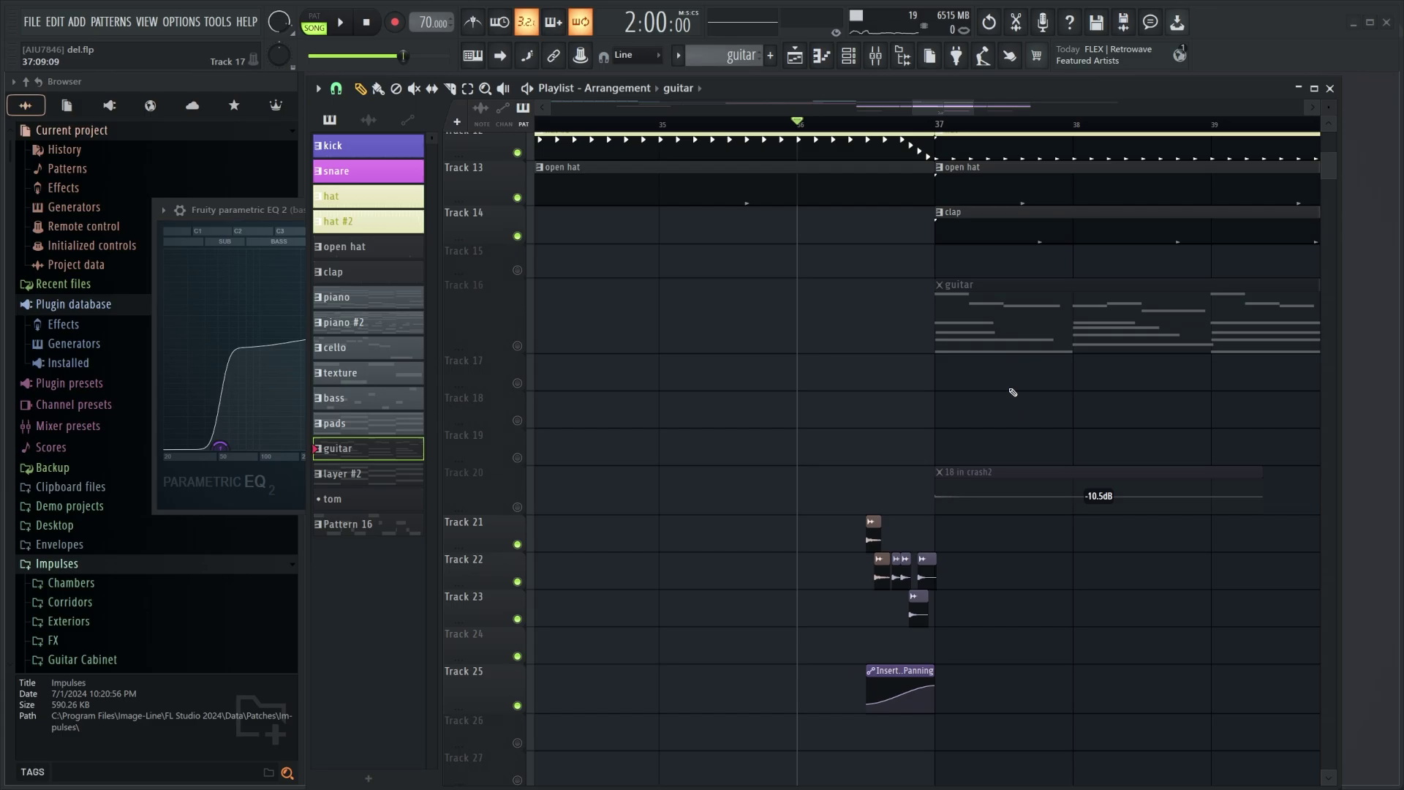
{"action": "scroll", "coordinate": [1033, 362], "scroll_direction": "down", "scroll_amount": 2}
{"action": "scroll", "coordinate": [903, 578], "scroll_direction": "up", "scroll_amount": 6}
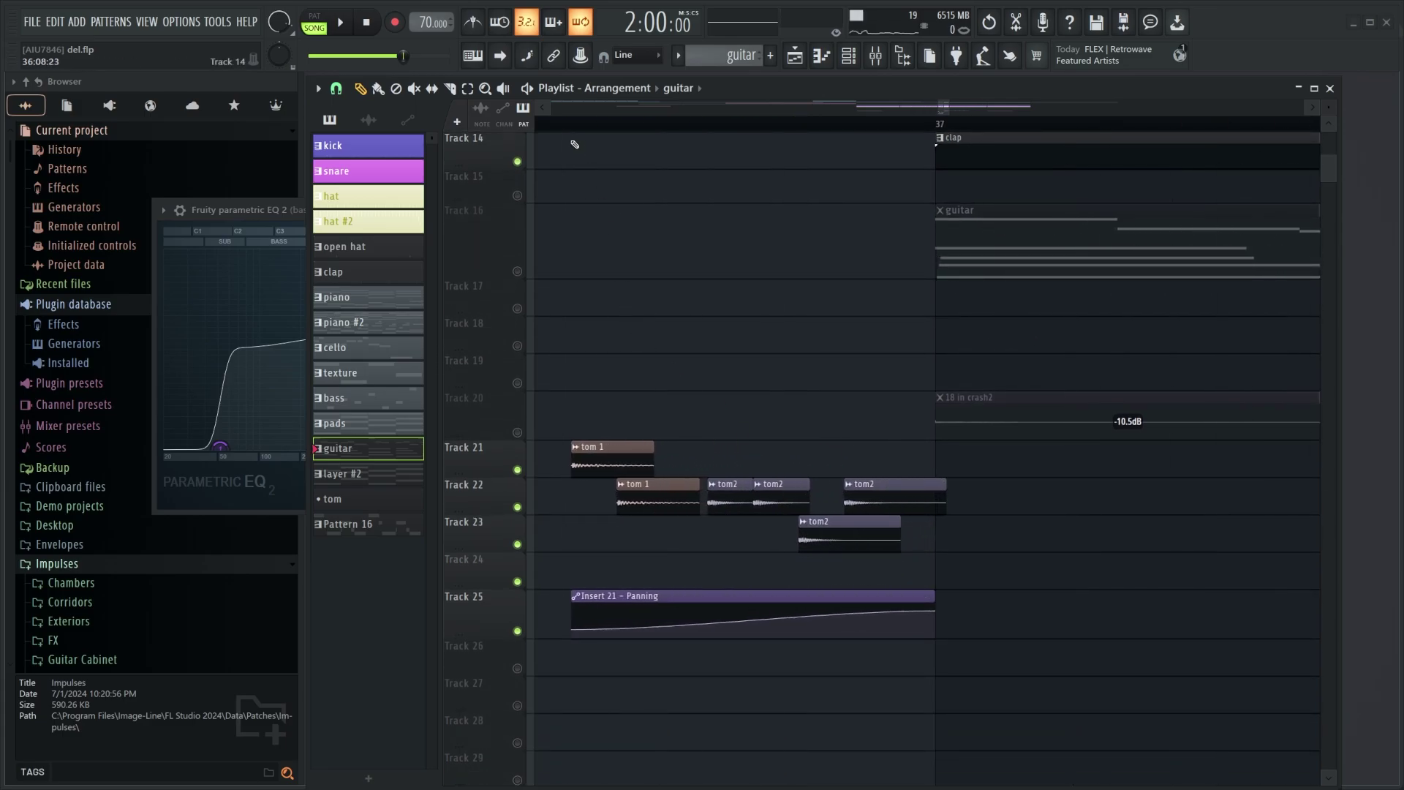
{"action": "scroll", "coordinate": [745, 251], "scroll_direction": "down", "scroll_amount": 2}
{"action": "left_click", "coordinate": [517, 433]}
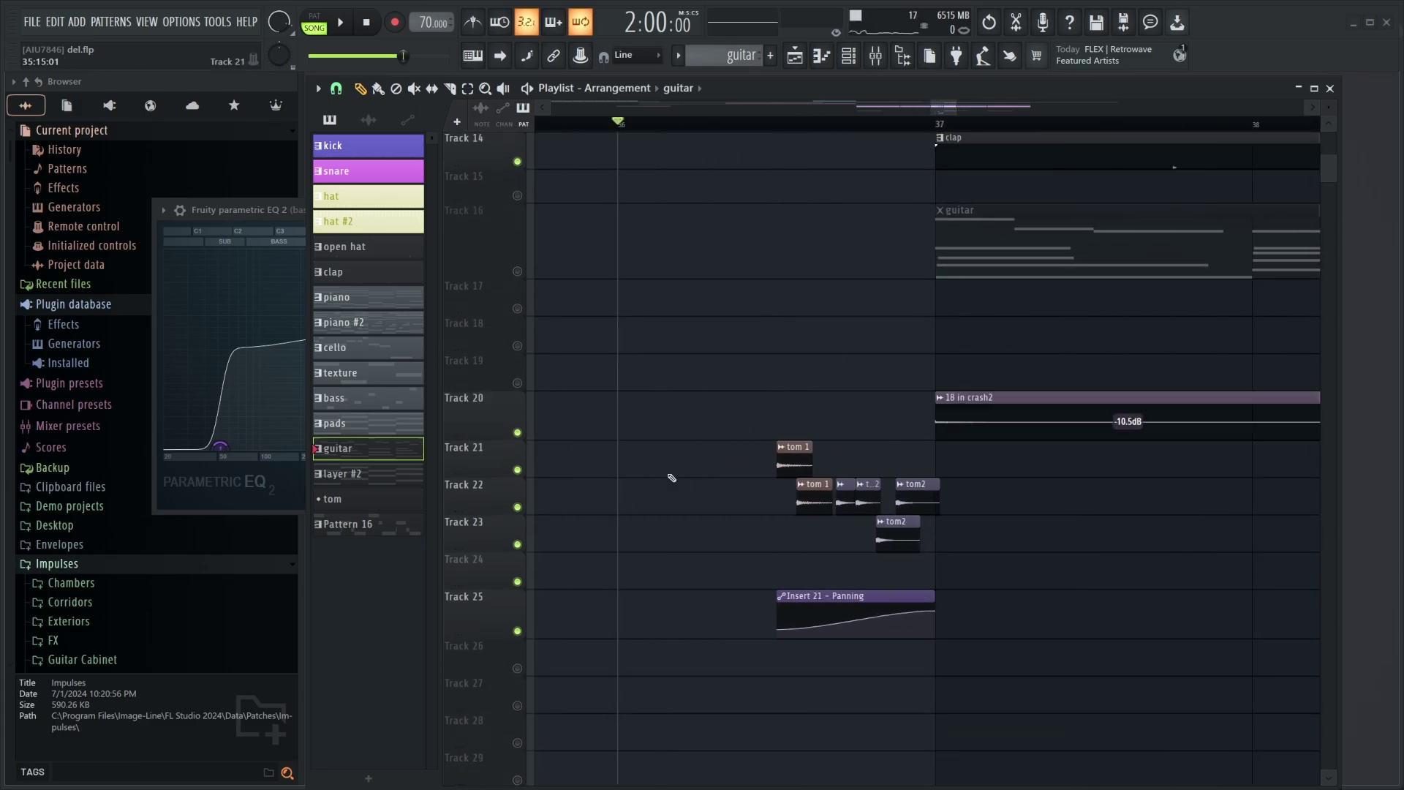
Step: Audition the 18 in crash2 sample in its audio clip settings and close them
{"action": "double_click", "coordinate": [1030, 414]}
{"action": "left_click_drag", "start_coordinate": [306, 121], "coordinate": [825, 230]}
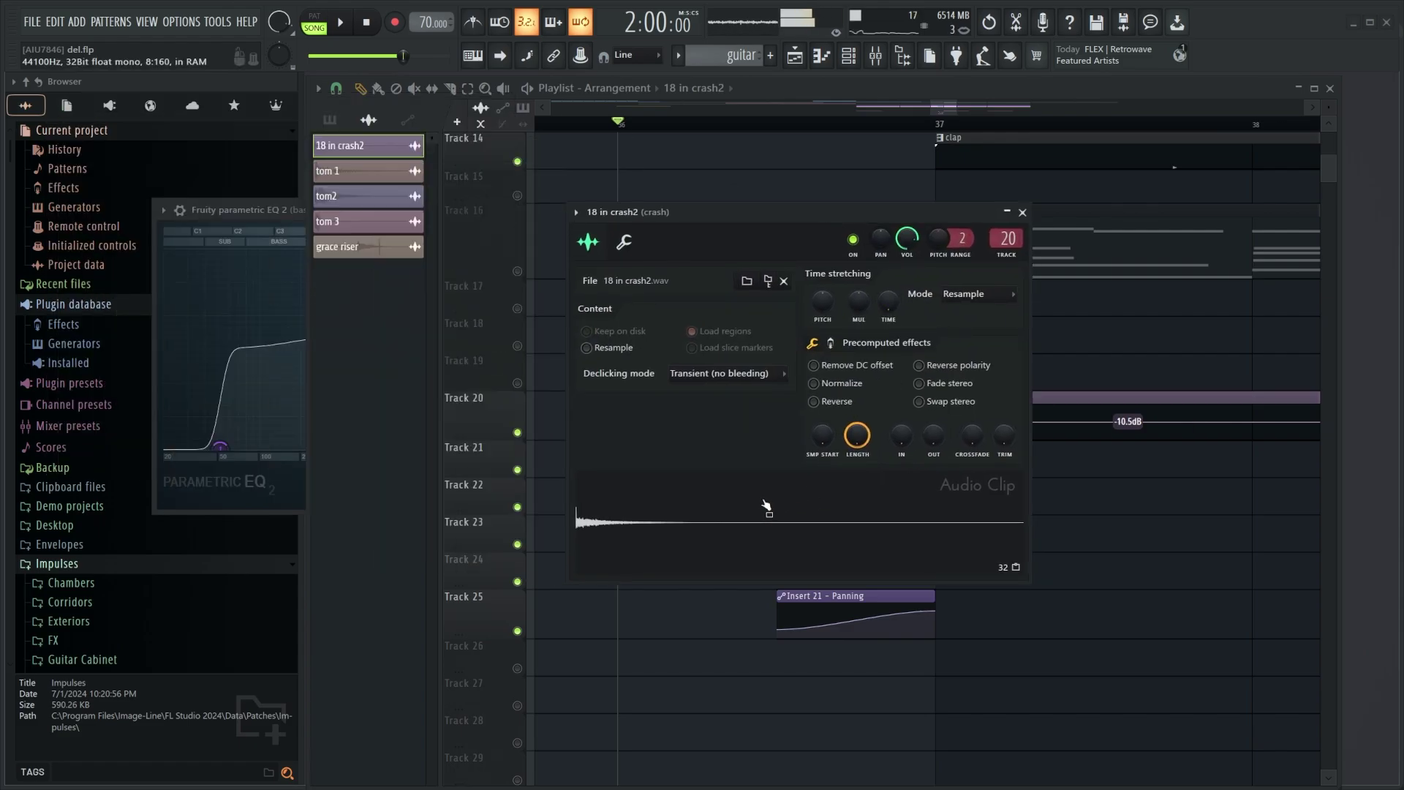
{"action": "left_click", "coordinate": [1023, 213]}
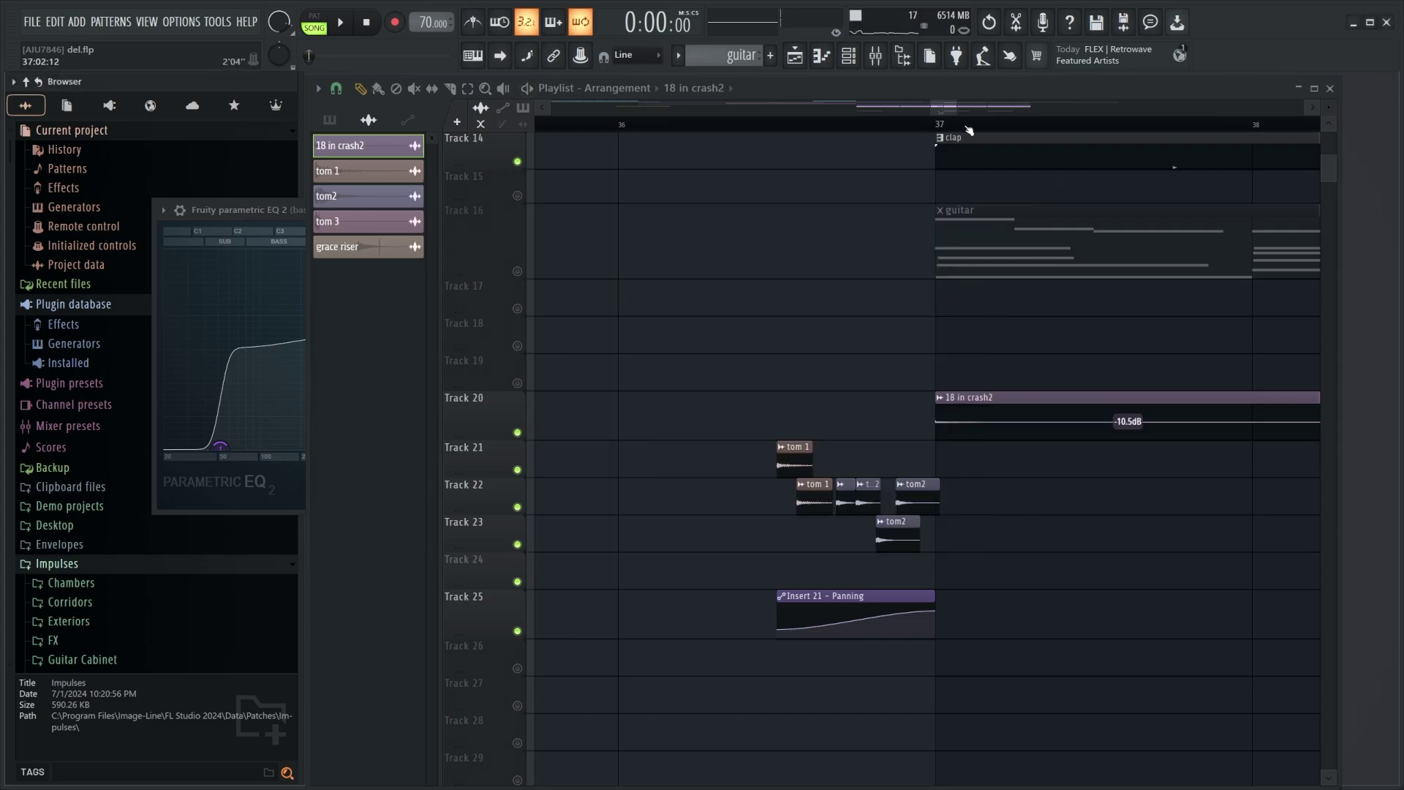
Step: Look through the arrangement for where the crash clips on Track 20 fall relative to the drum patterns
{"action": "mouse_move", "coordinate": [952, 109]}
{"action": "left_mouse_down"}
{"action": "mouse_move", "coordinate": [971, 119]}
{"action": "mouse_move", "coordinate": [951, 128]}
{"action": "left_mouse_up"}
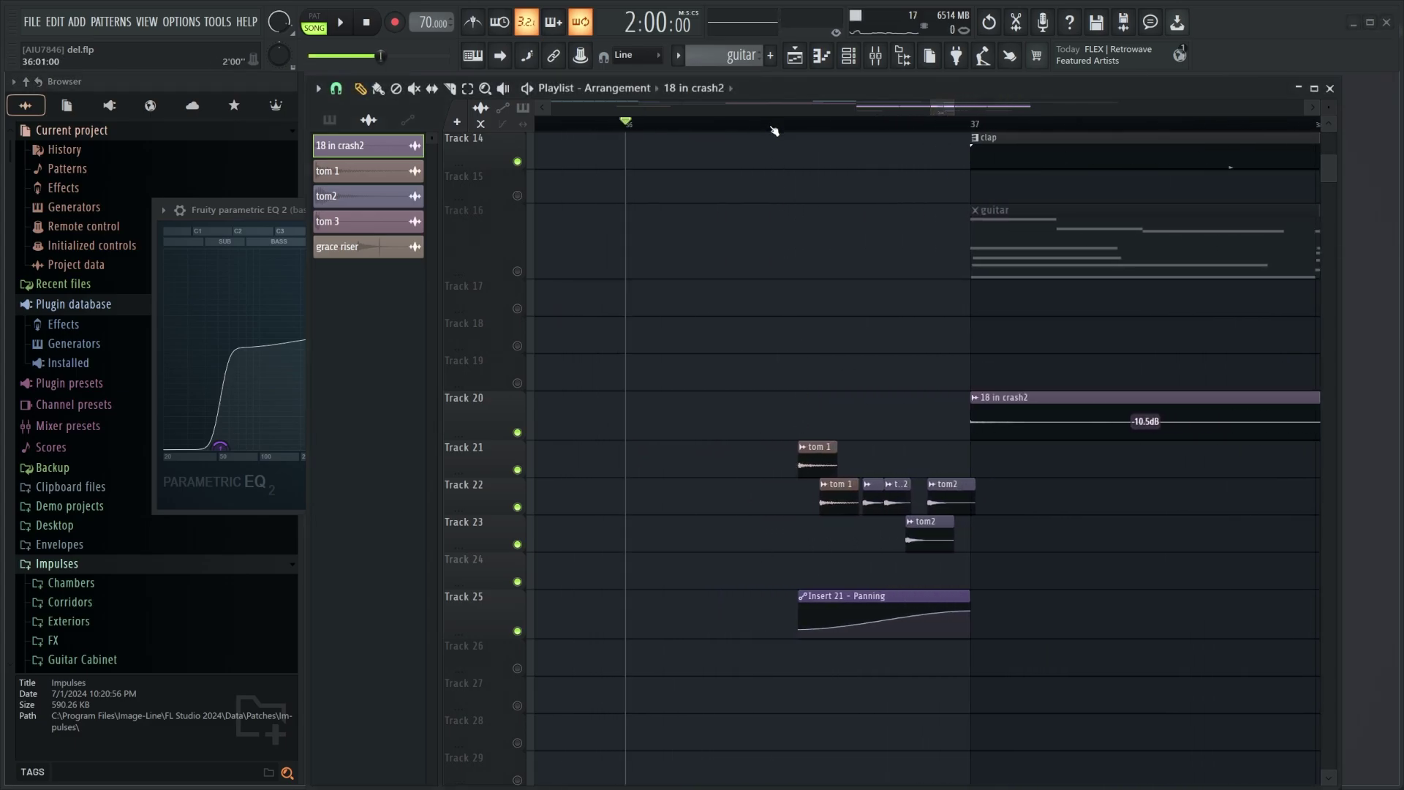
{"action": "mouse_move", "coordinate": [490, 638]}
{"action": "left_mouse_down"}
{"action": "mouse_move", "coordinate": [489, 685]}
{"action": "mouse_move", "coordinate": [494, 638]}
{"action": "left_mouse_up"}
{"action": "scroll", "coordinate": [1177, 430], "scroll_direction": "down", "scroll_amount": 5}
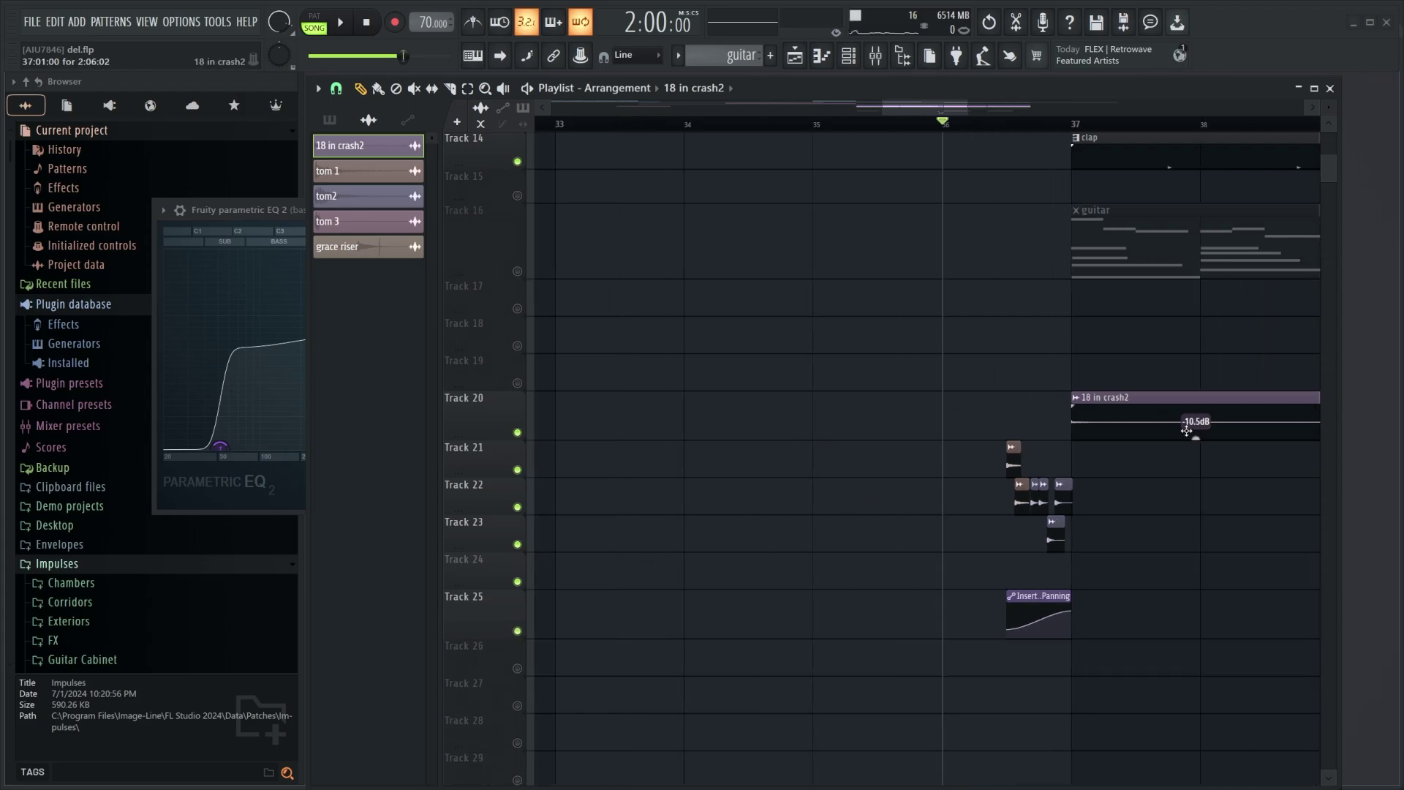
{"action": "left_click_drag", "start_coordinate": [1004, 132], "coordinate": [826, 232]}
{"action": "scroll", "coordinate": [829, 256], "scroll_direction": "down", "scroll_amount": 5}
{"action": "scroll", "coordinate": [812, 297], "scroll_direction": "up", "scroll_amount": 6}
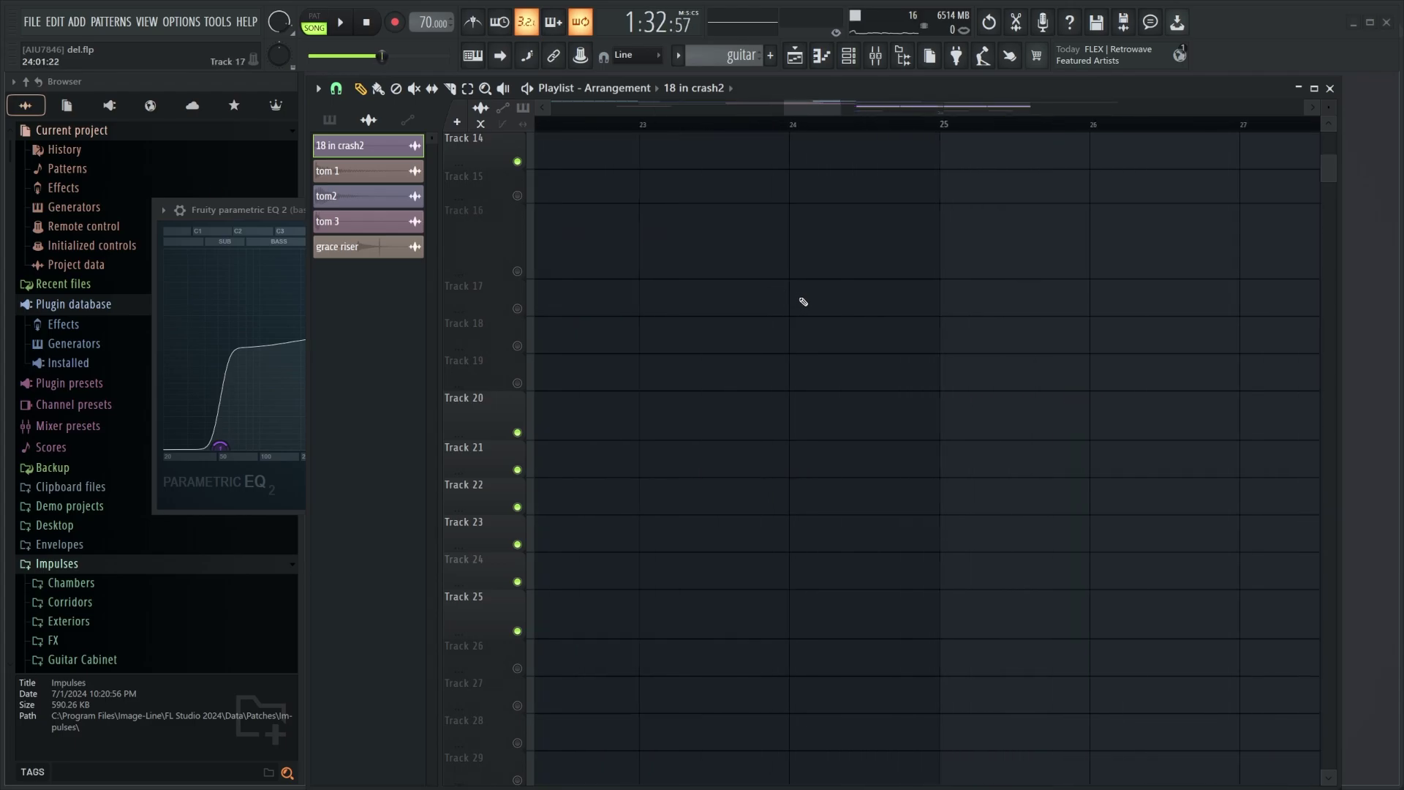
{"action": "scroll", "coordinate": [969, 301], "scroll_direction": "down", "scroll_amount": 4}
{"action": "scroll", "coordinate": [972, 301], "scroll_direction": "up", "scroll_amount": 3}
{"action": "scroll", "coordinate": [689, 218], "scroll_direction": "up", "scroll_amount": 5}
{"action": "scroll", "coordinate": [790, 218], "scroll_direction": "down", "scroll_amount": 8}
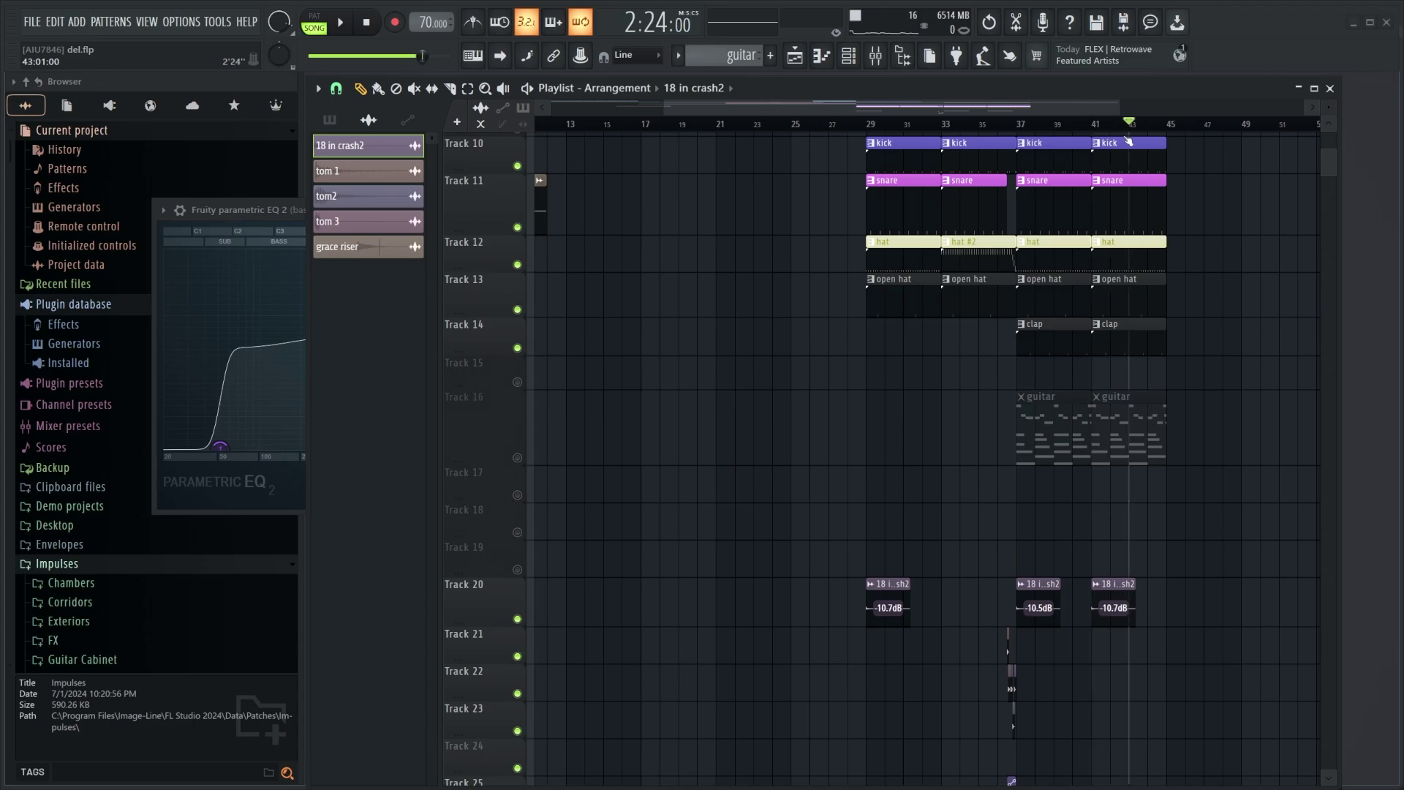
Step: Place the playhead at bar 45, where the drum and melody clips end, and look over the whole arrangement
{"action": "scroll", "coordinate": [1156, 154], "scroll_direction": "up", "scroll_amount": 4}
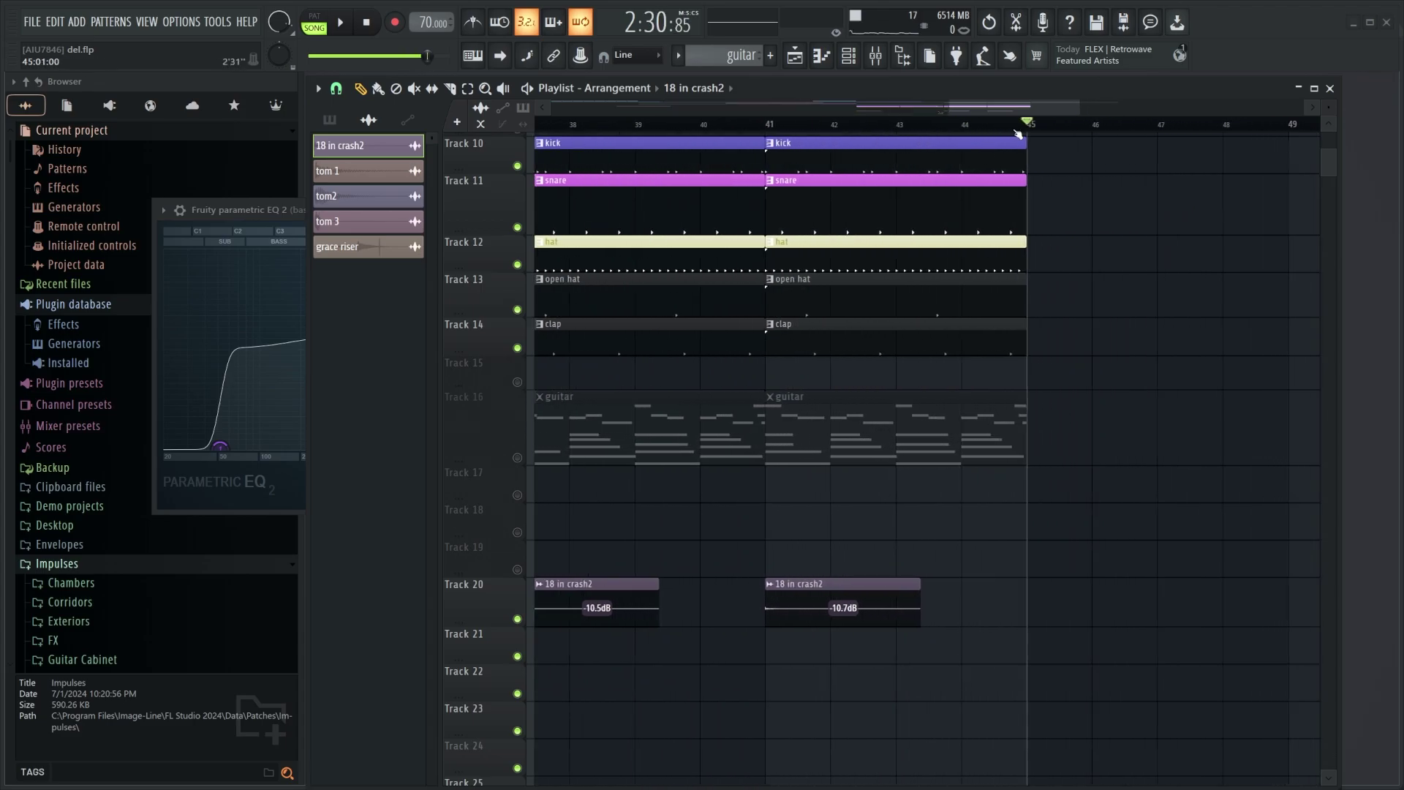
{"action": "scroll", "coordinate": [1199, 212], "scroll_direction": "up", "scroll_amount": 5}
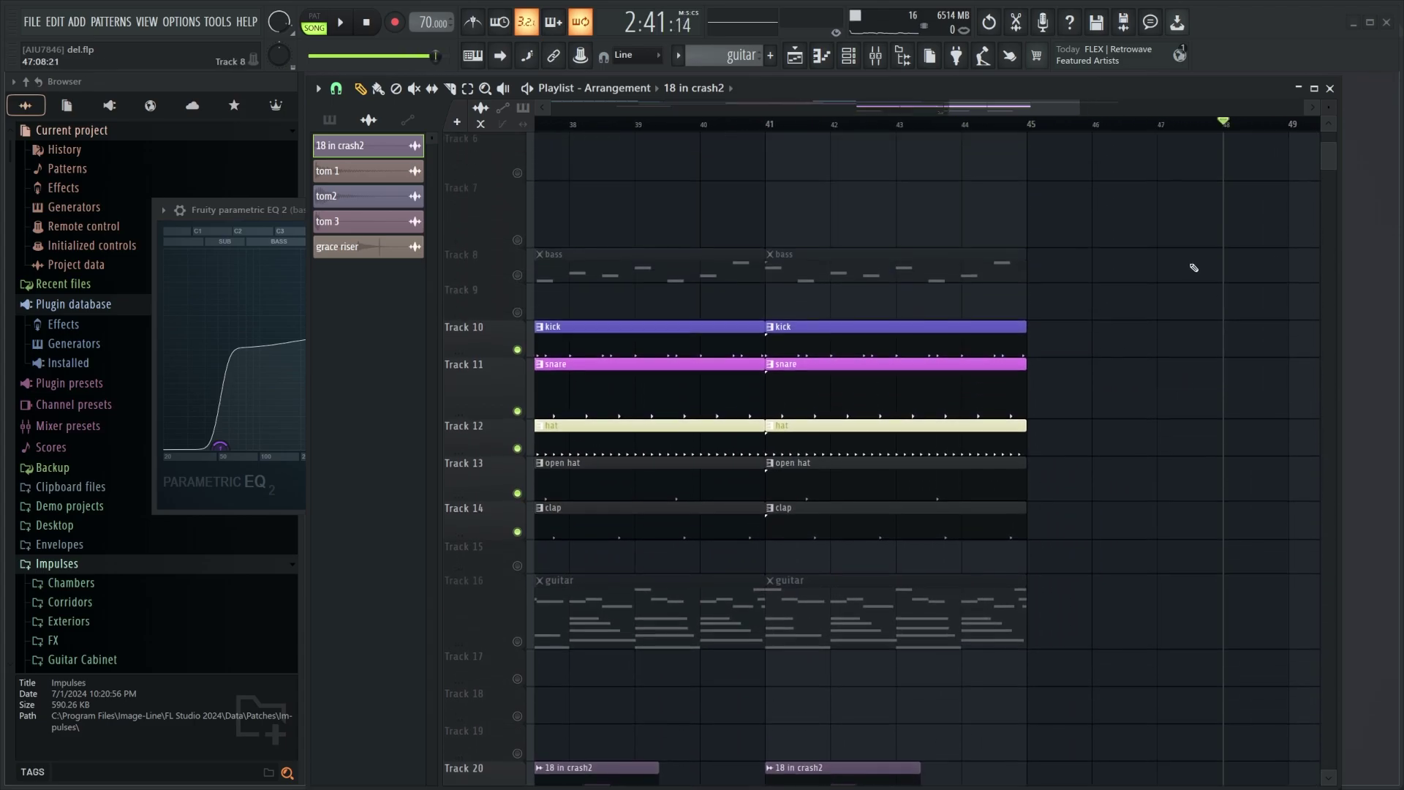
{"action": "scroll", "coordinate": [1185, 260], "scroll_direction": "down", "scroll_amount": 4}
{"action": "right_click", "coordinate": [1233, 357]}
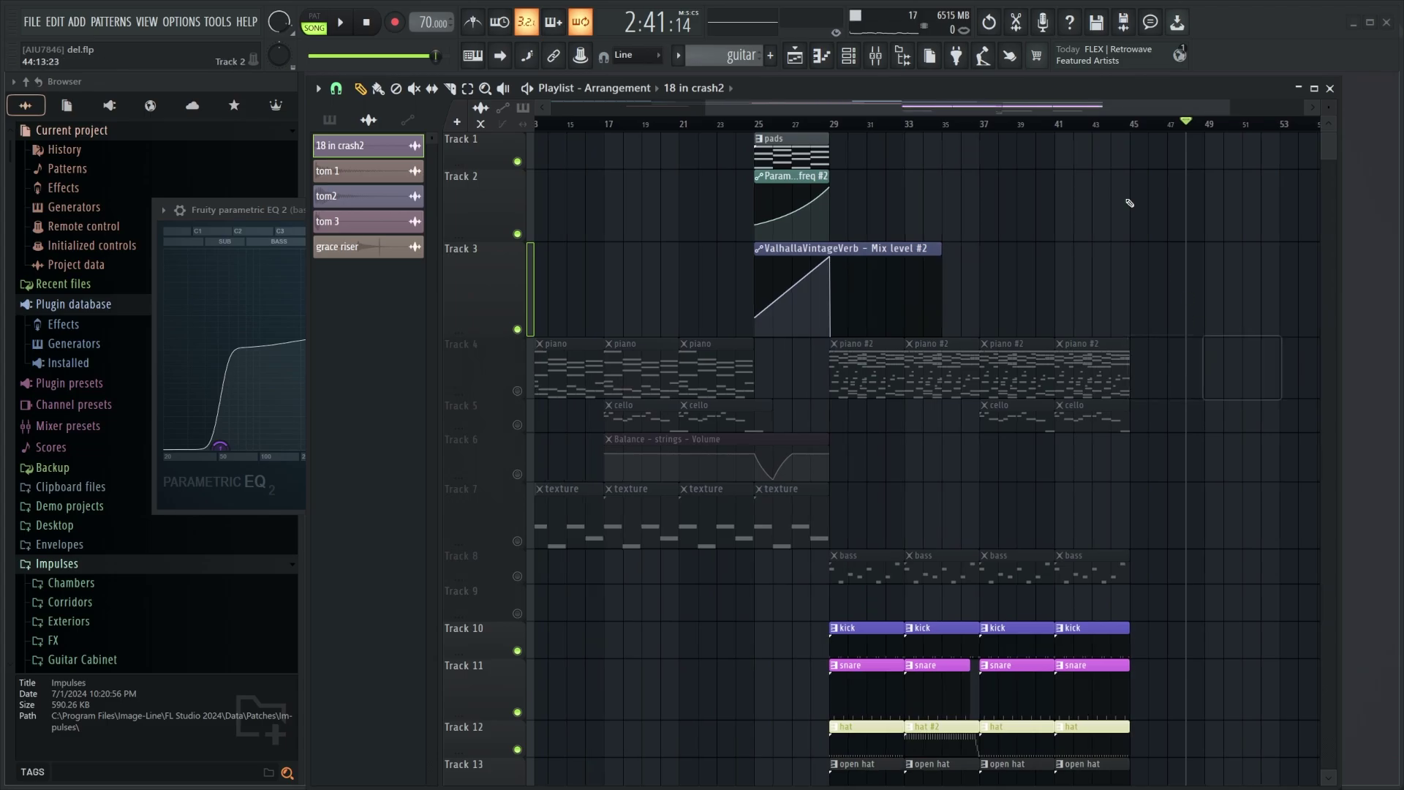
{"action": "left_click", "coordinate": [1130, 125]}
{"action": "scroll", "coordinate": [978, 408], "scroll_direction": "down", "scroll_amount": 2}
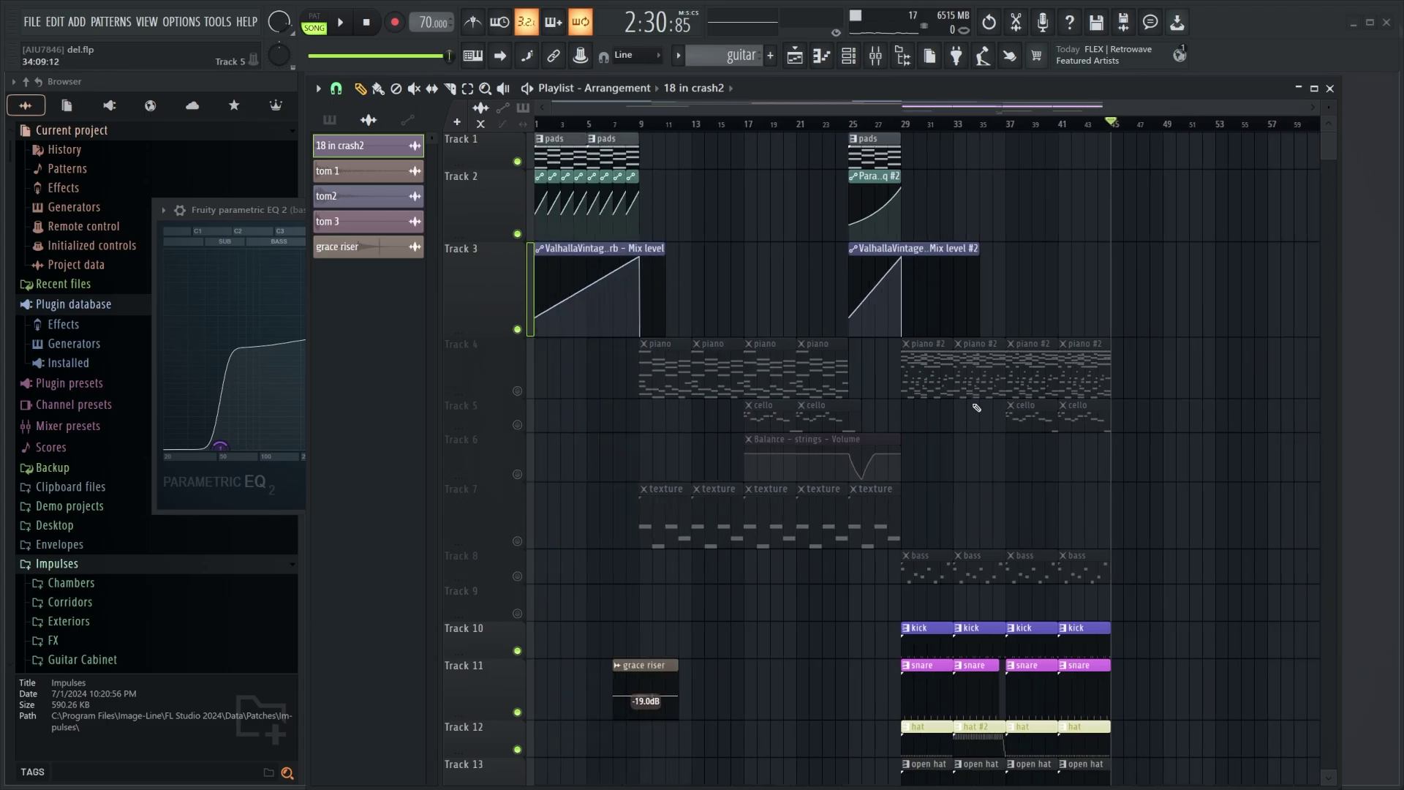
{"action": "scroll", "coordinate": [724, 534], "scroll_direction": "down", "scroll_amount": 2}
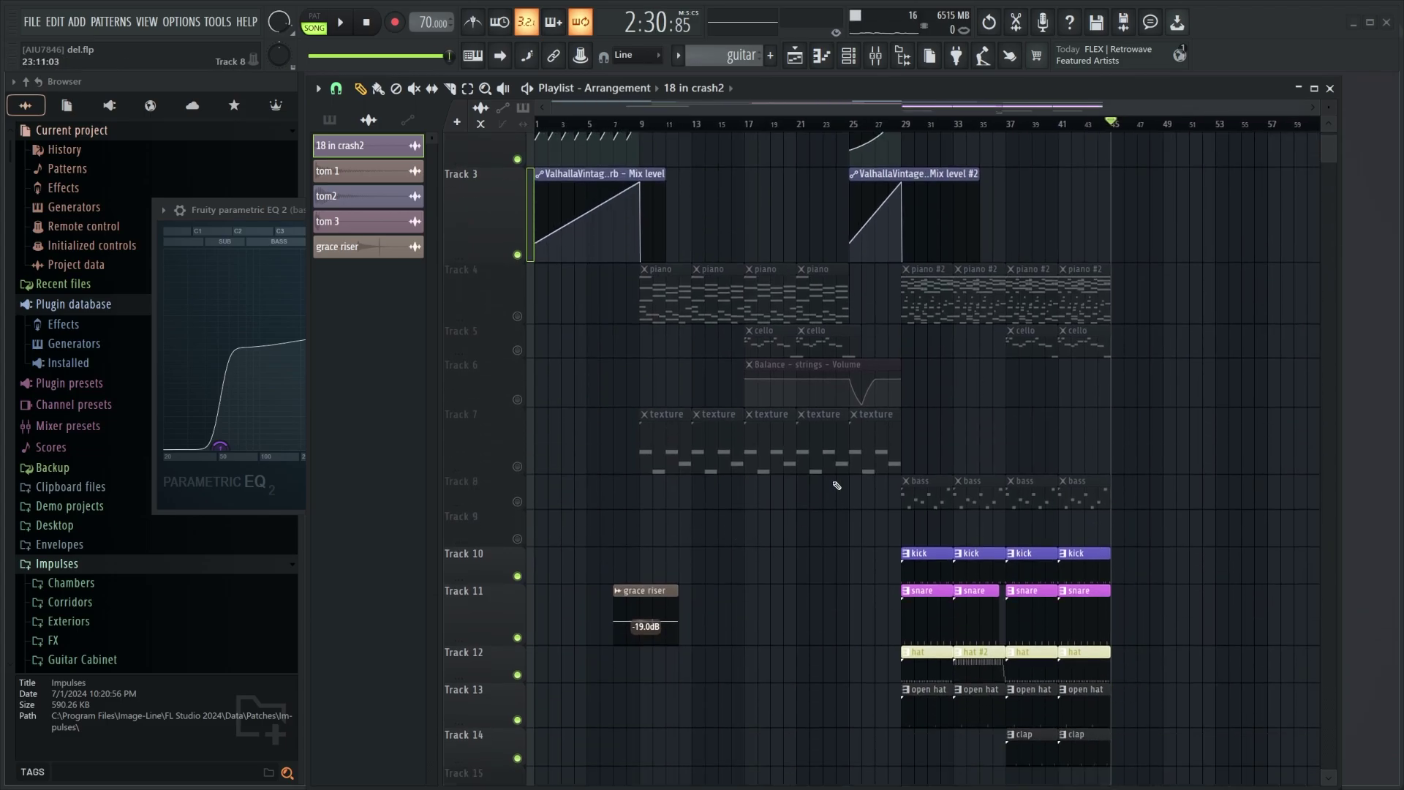
Step: Try out copies of the muted piano and texture clips after bar 45, and delete them again
{"action": "left_click_drag", "start_coordinate": [837, 486], "coordinate": [1143, 272]}
{"action": "right_click", "coordinate": [1144, 282]}
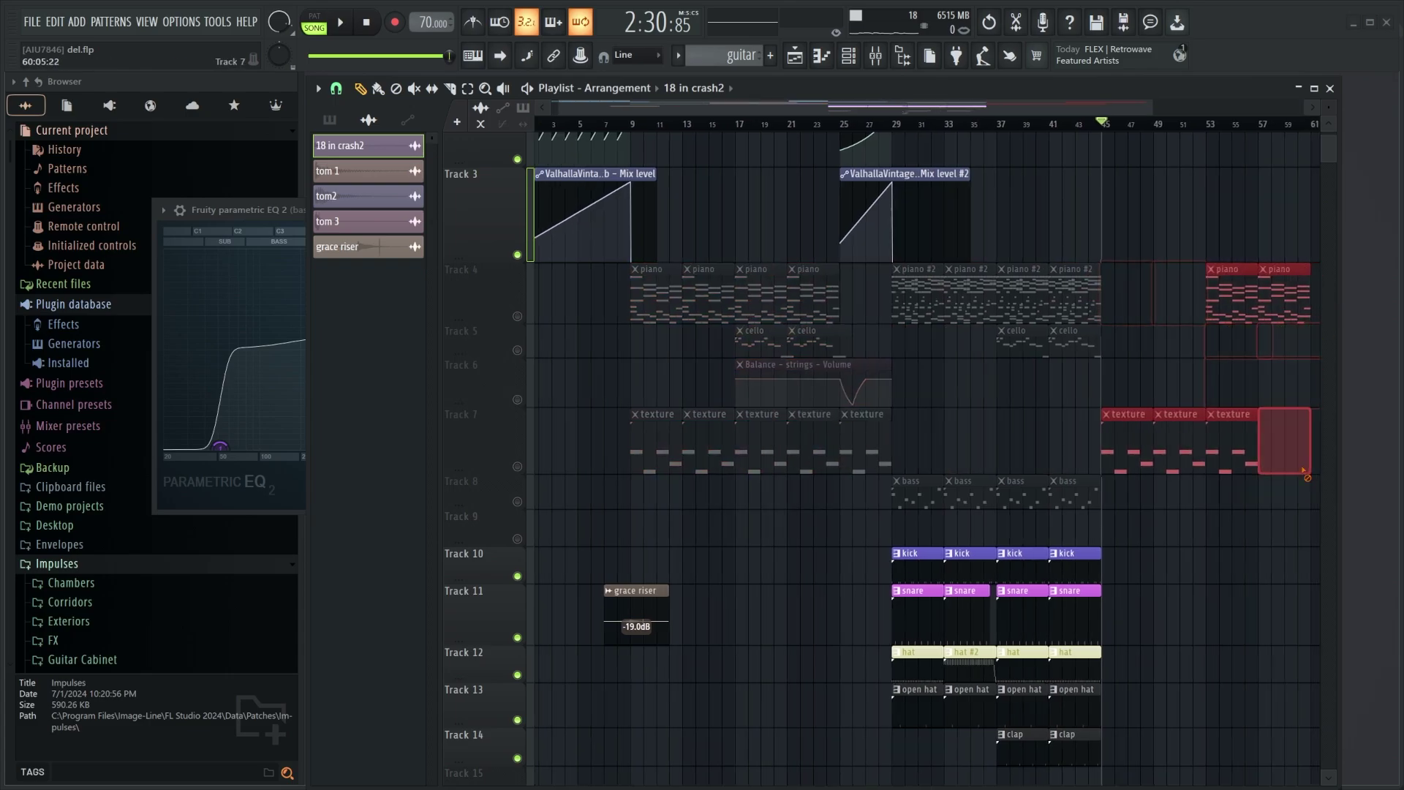
{"action": "right_click", "coordinate": [1232, 446]}
{"action": "right_click", "coordinate": [1234, 304]}
{"action": "right_click", "coordinate": [1283, 300]}
{"action": "right_click", "coordinate": [1180, 443]}
{"action": "right_click", "coordinate": [1127, 443]}
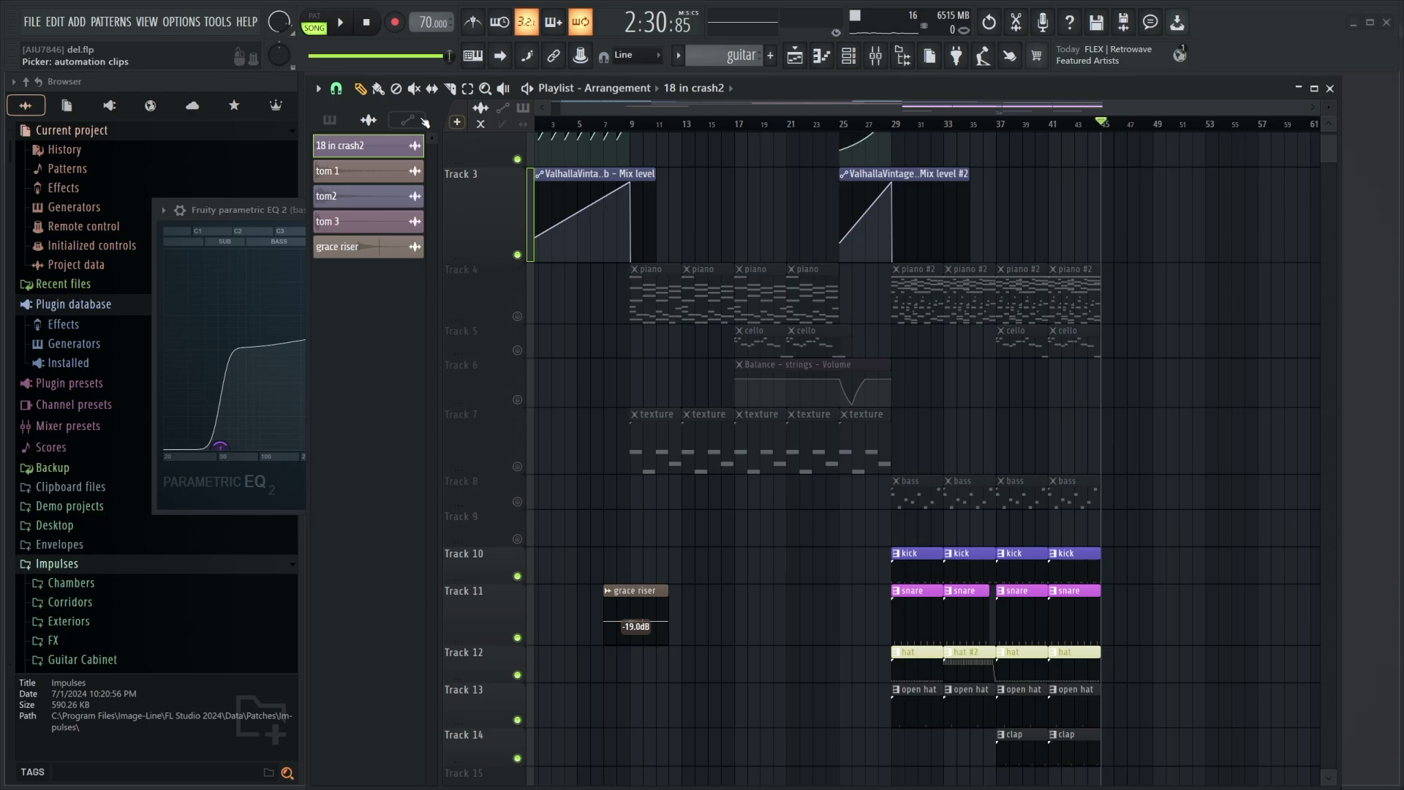
Step: Unmute all playlist tracks, and reduce the height of Track 3 with the ValhallaVintageVerb mix level automation
{"action": "right_click", "coordinate": [517, 255]}
{"action": "right_click", "coordinate": [517, 255]}
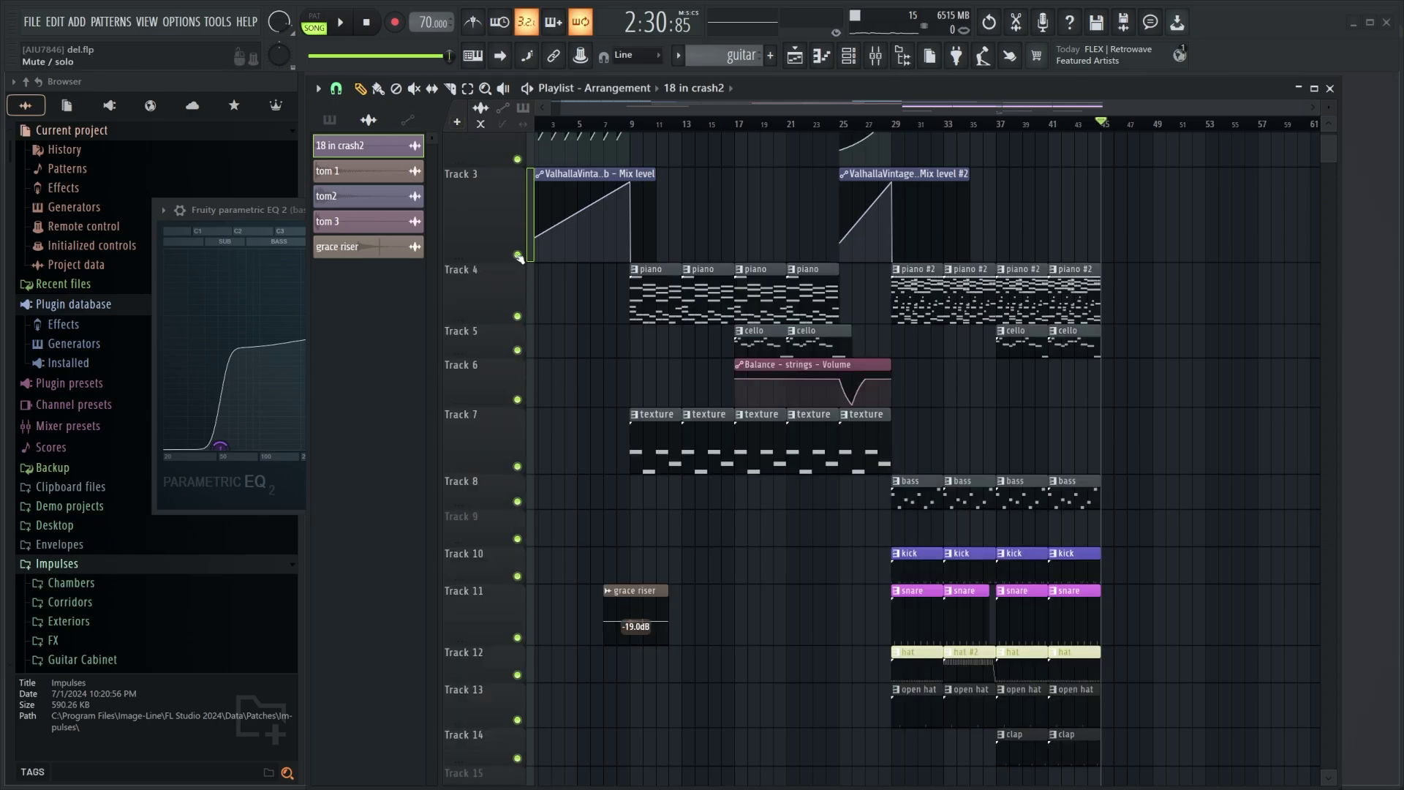
{"action": "left_click_drag", "start_coordinate": [481, 256], "coordinate": [477, 242]}
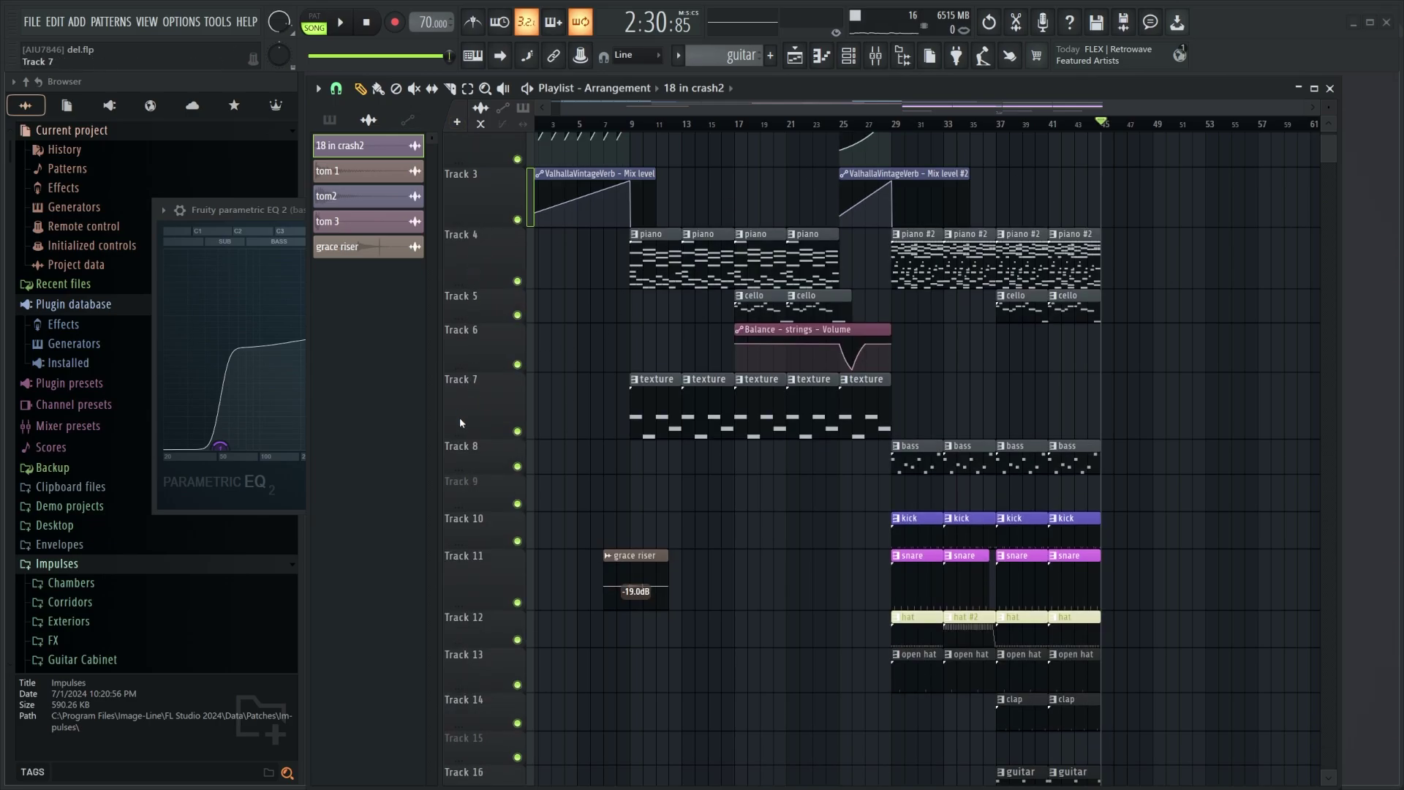
Step: Return the playhead to the start of the song at bar 1
{"action": "left_click_drag", "start_coordinate": [565, 124], "coordinate": [532, 124]}
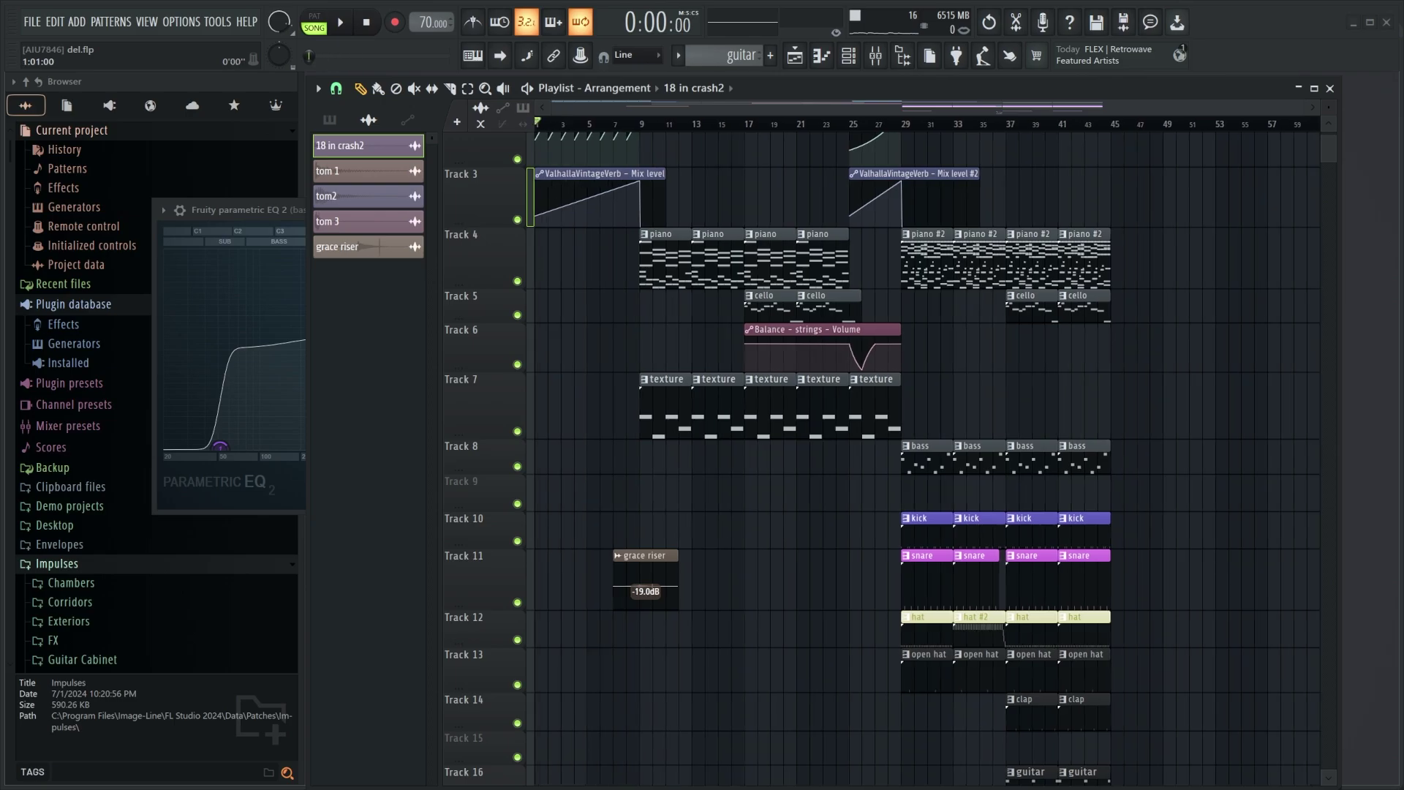